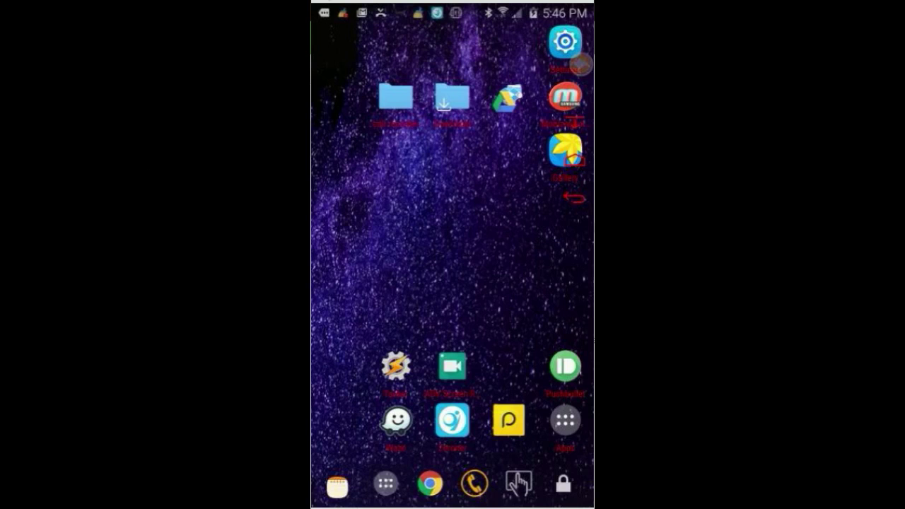
Find Tasker on the home screen and open it.
left_click_drag(368, 283, 551, 283)
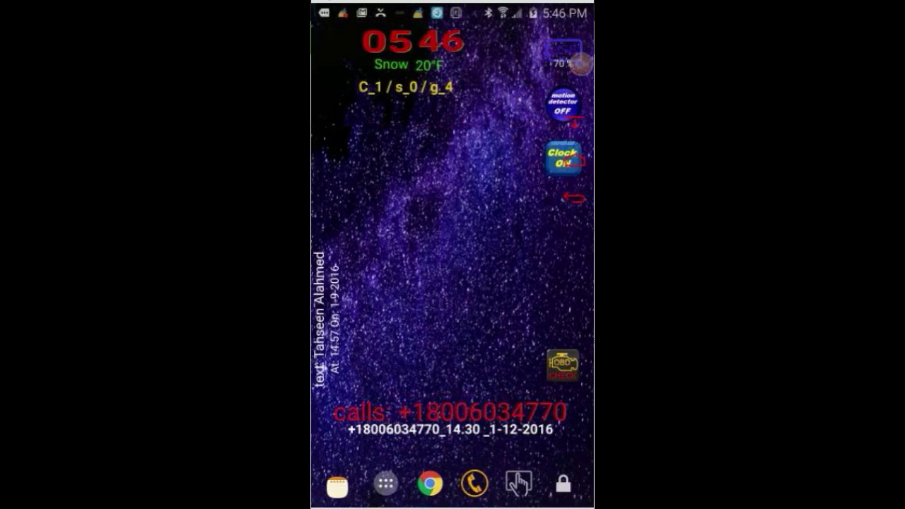
left_click_drag(367, 283, 552, 283)
left_click_drag(396, 390, 566, 390)
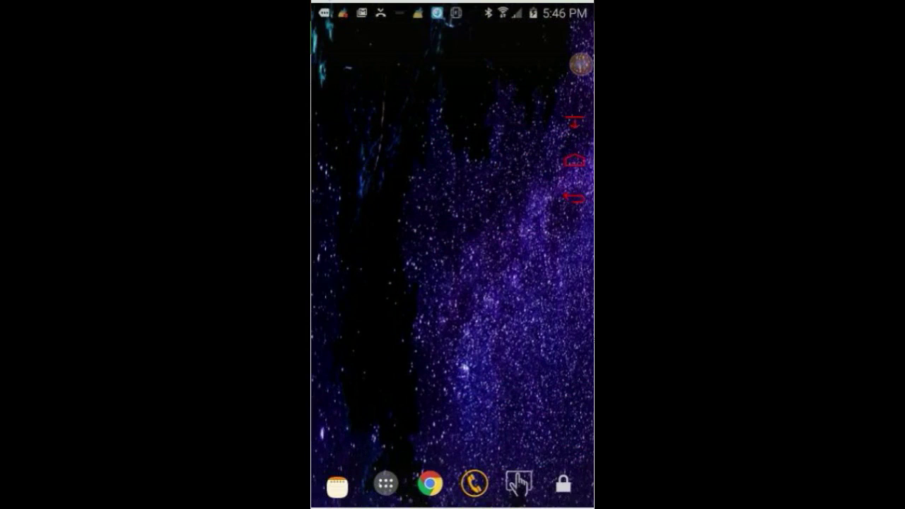
left_click(386, 484)
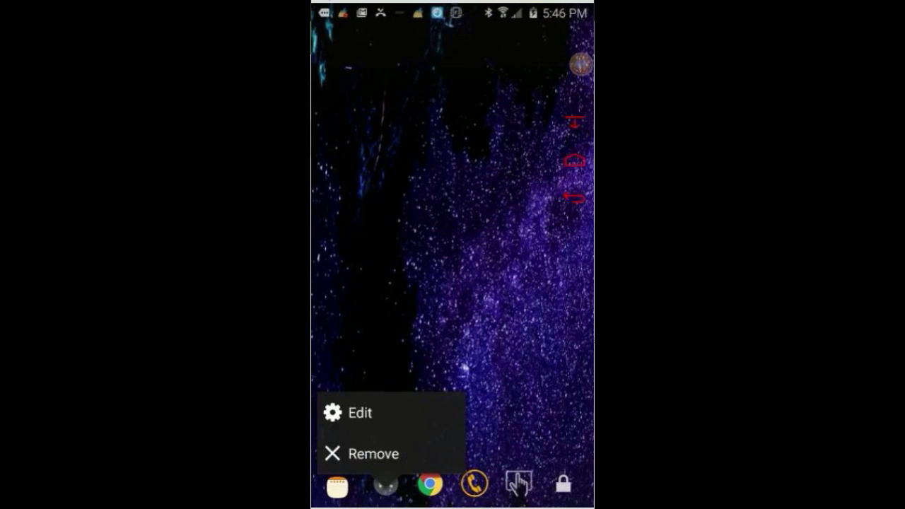
key("Escape")
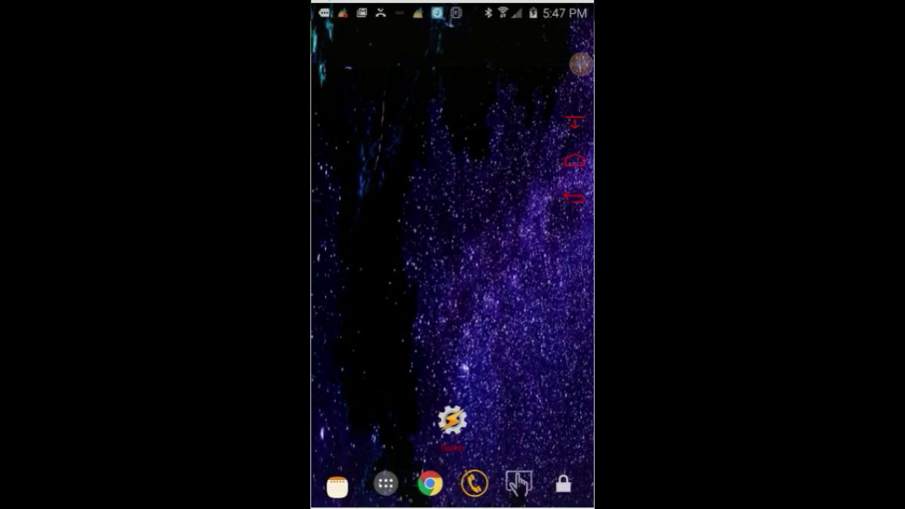
left_click(453, 420)
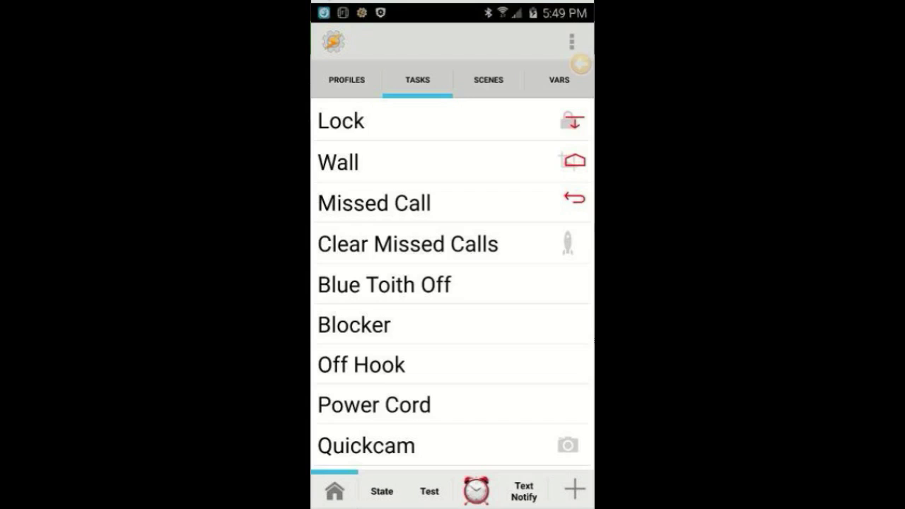
Create a new project named Notify.
left_click(335, 491)
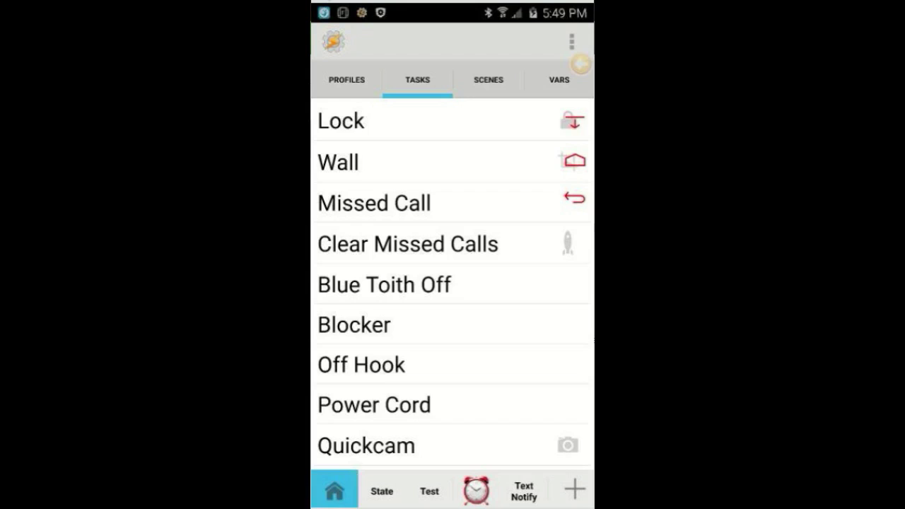
left_click(344, 307)
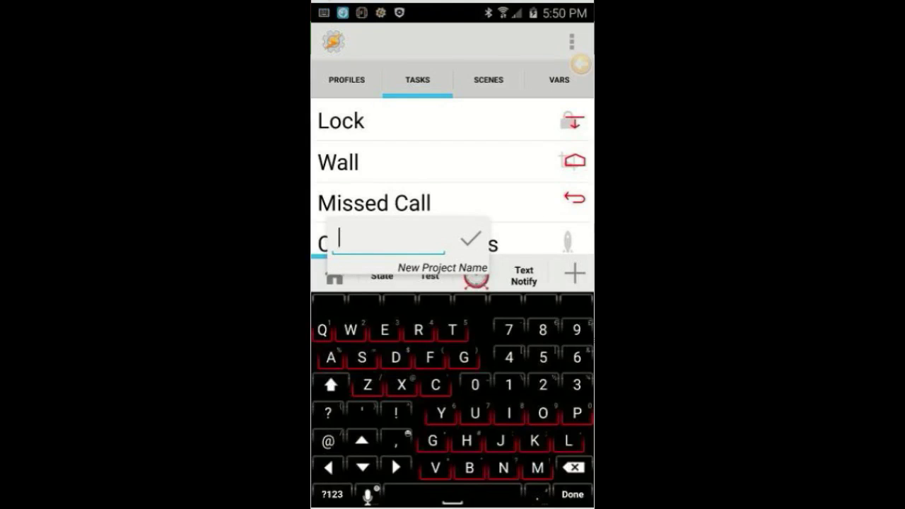
type("Notify")
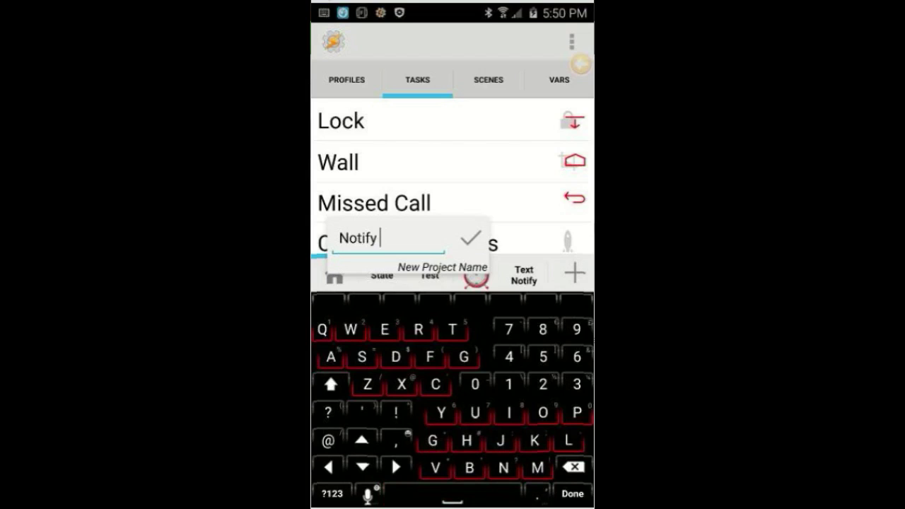
key("Return")
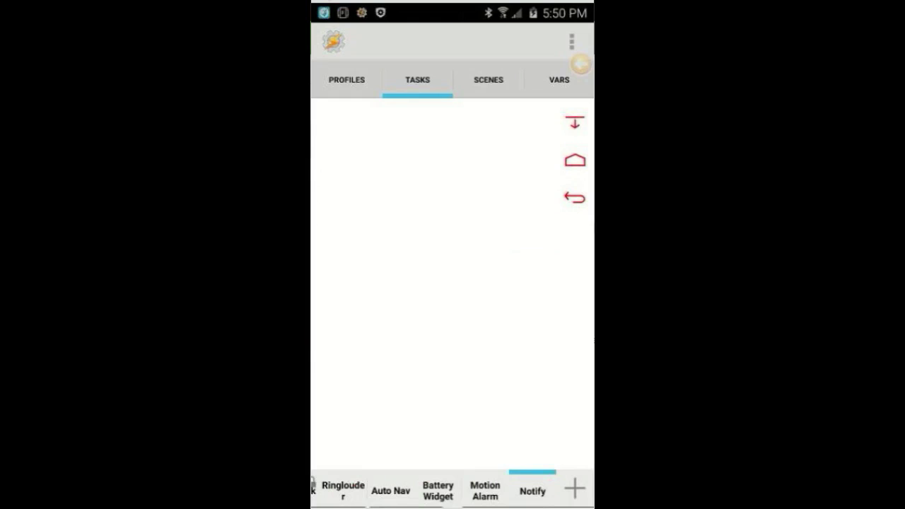
Create a new scene named Slider1 in the Notify project.
left_click(488, 80)
left_click(574, 488)
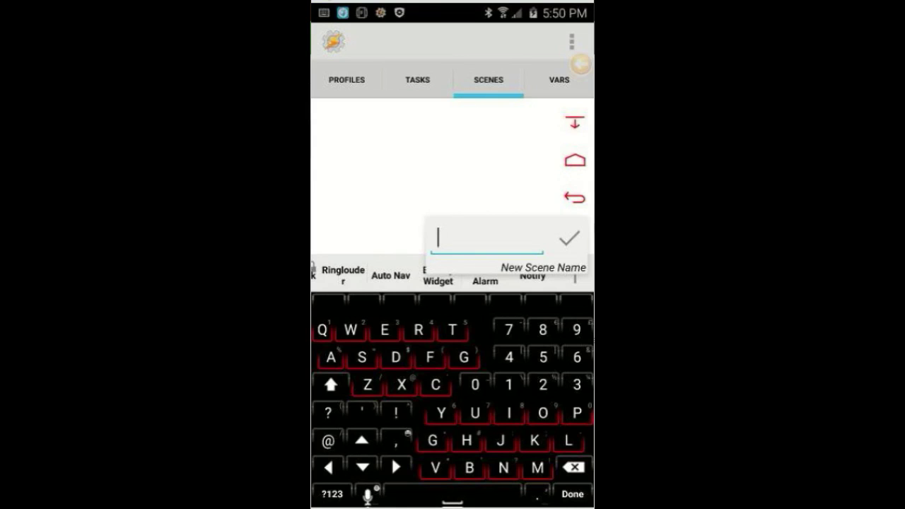
type("S")
key("BackSpace")
type("l")
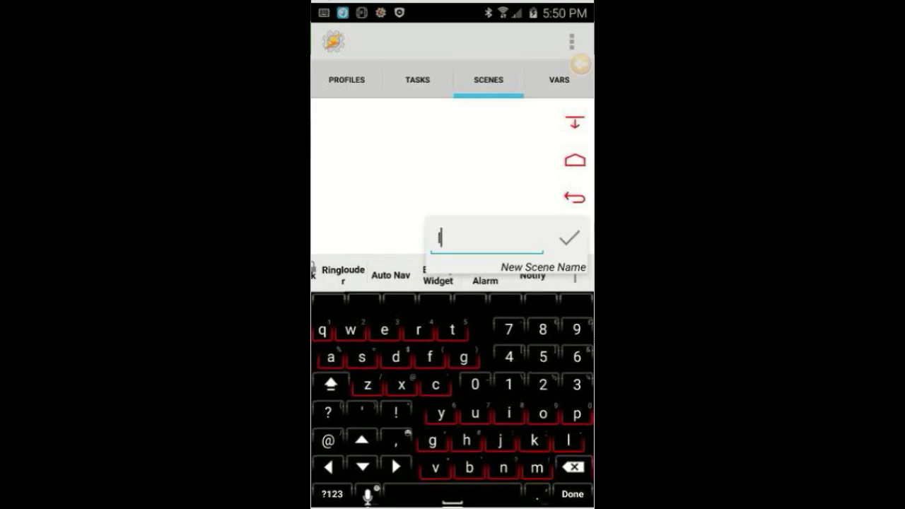
type("ider")
left_click(569, 238)
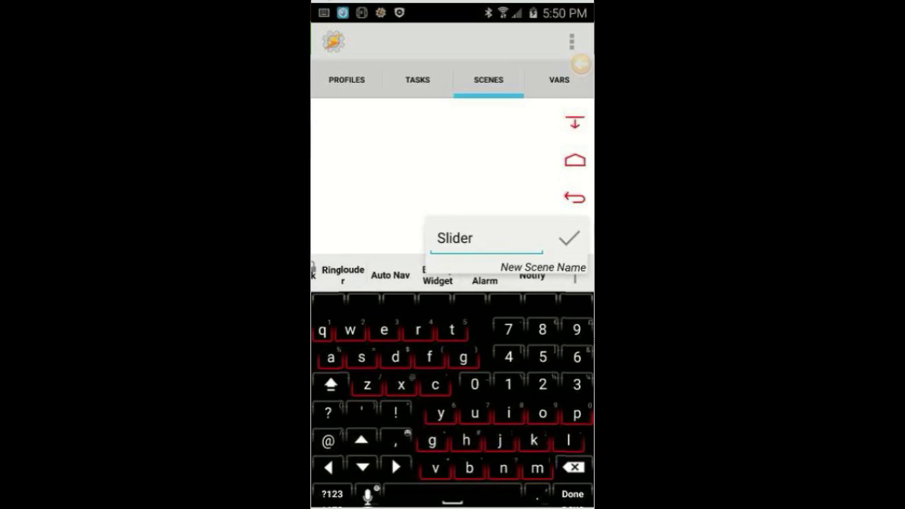
left_click(509, 384)
left_click(569, 238)
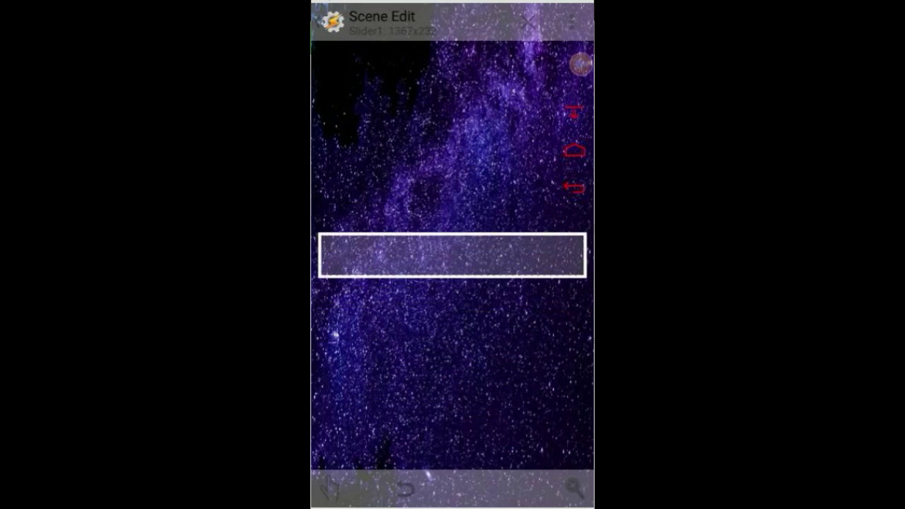
Make the scene's background colour fully transparent, #00FFFFFF, in its properties and return to the scene.
left_click(571, 21)
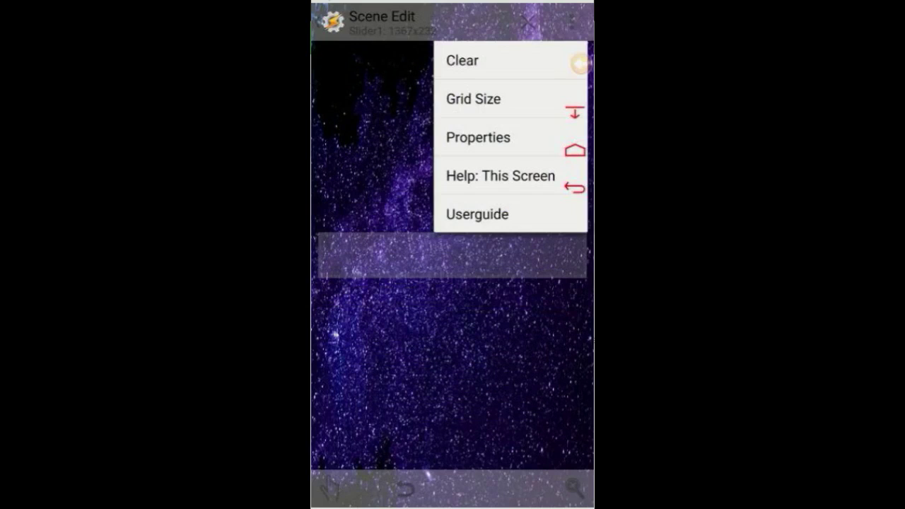
left_click(478, 137)
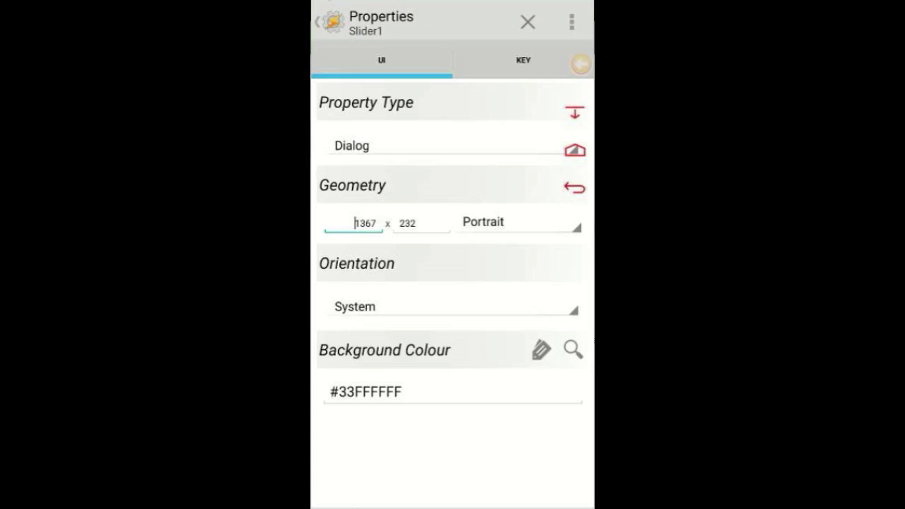
left_click(572, 349)
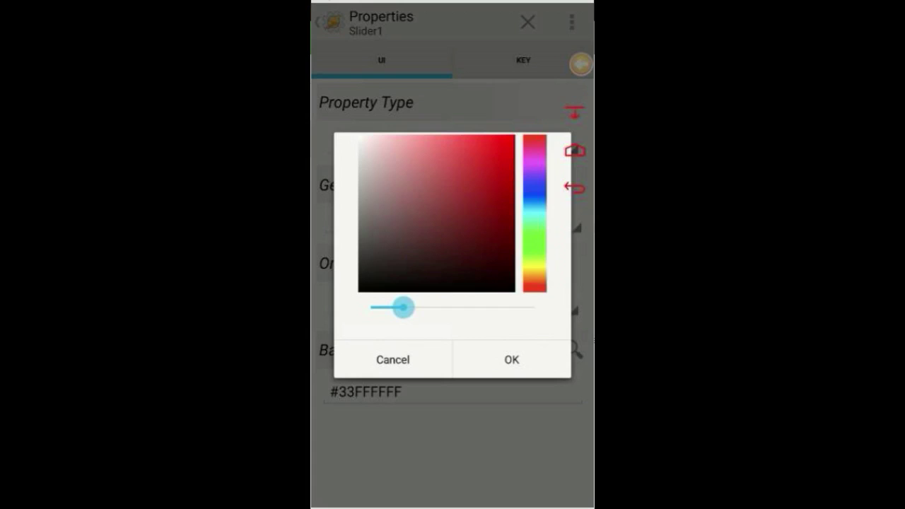
left_click_drag(403, 306, 371, 307)
left_click(511, 360)
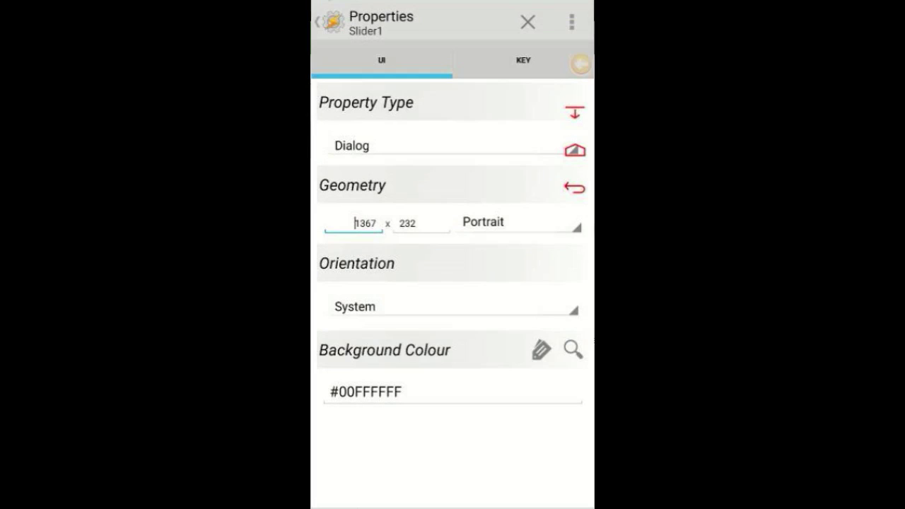
key("Escape")
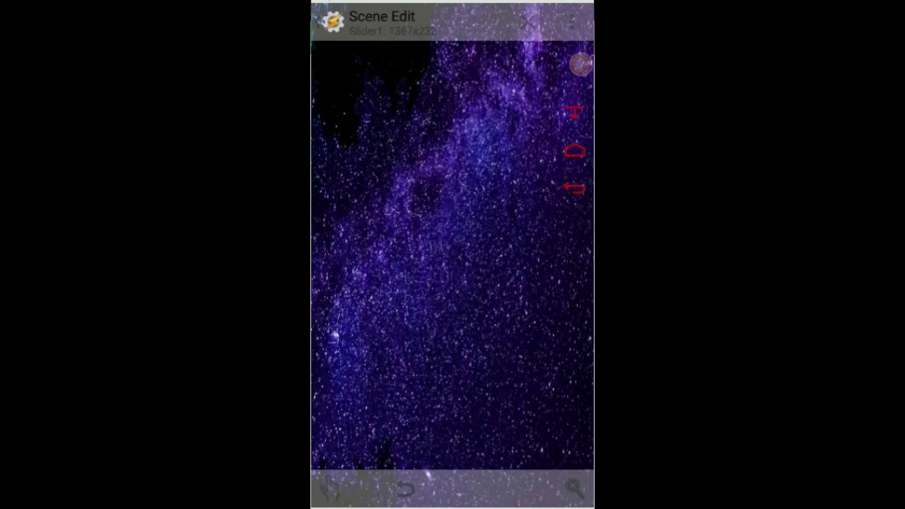
Add a Slider element to the Slider1 scene.
left_click(575, 488)
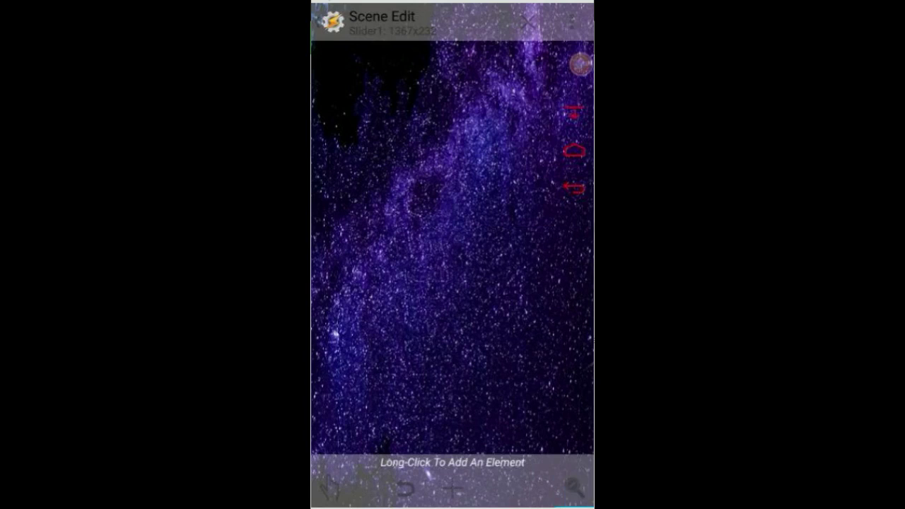
left_click(453, 488)
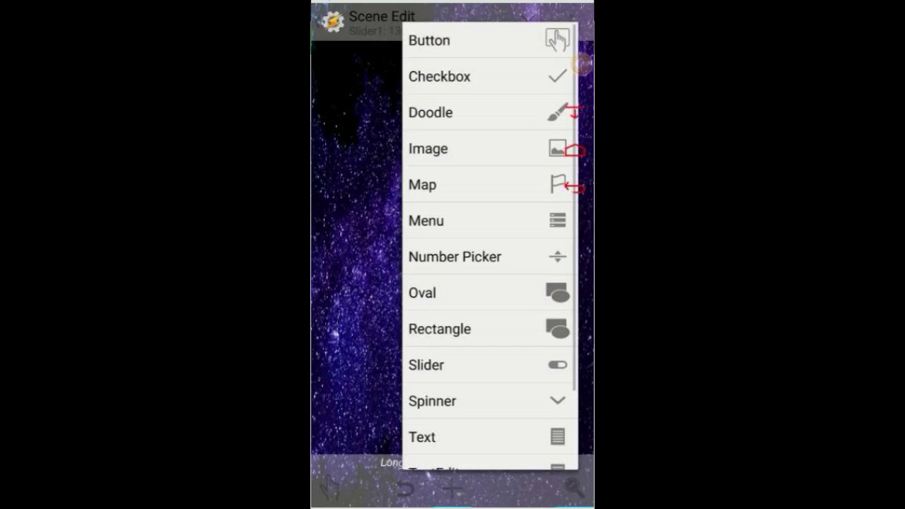
left_click(427, 365)
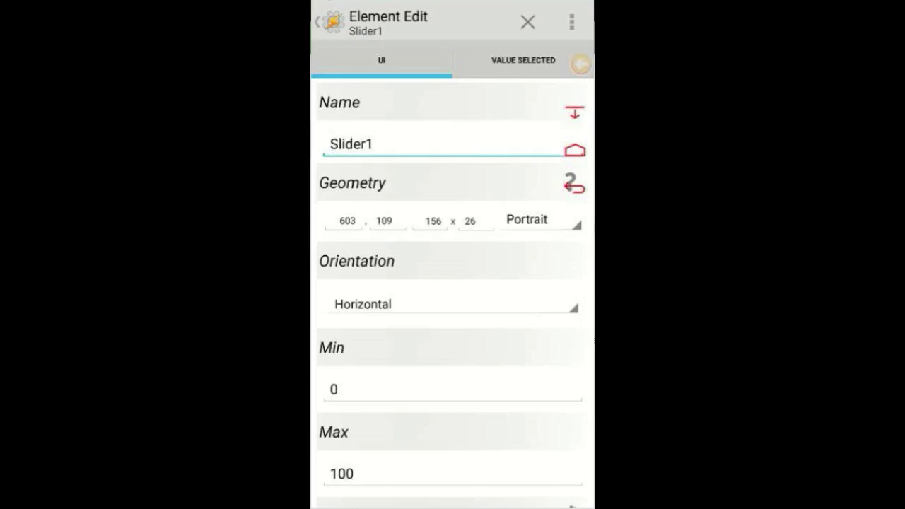
Set the slider element's maximum value to 255.
left_click(342, 220)
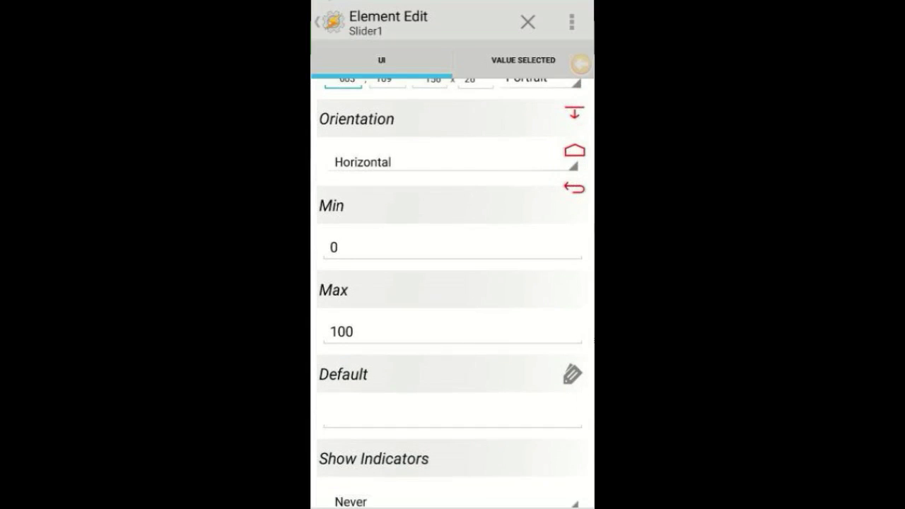
left_click(353, 332)
key("BackSpace")
key("BackSpace")
key("BackSpace")
type("15")
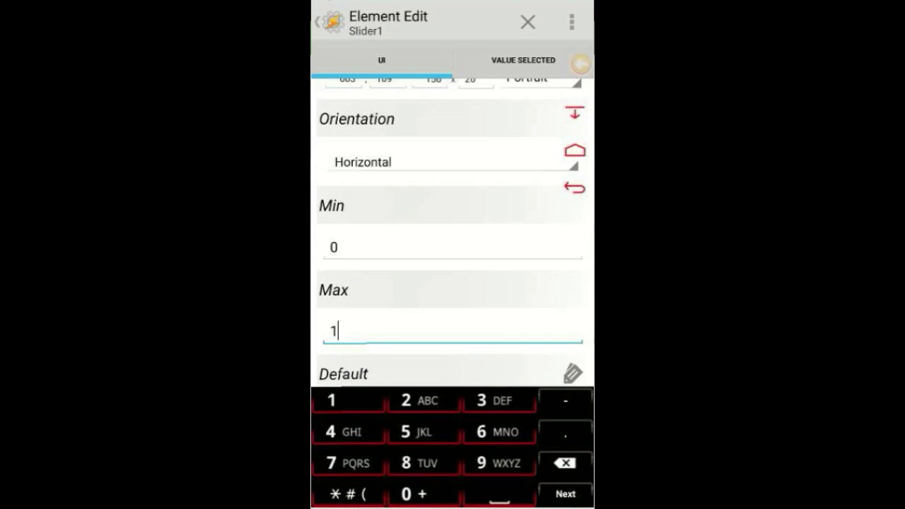
key("BackSpace")
key("BackSpace")
type("255")
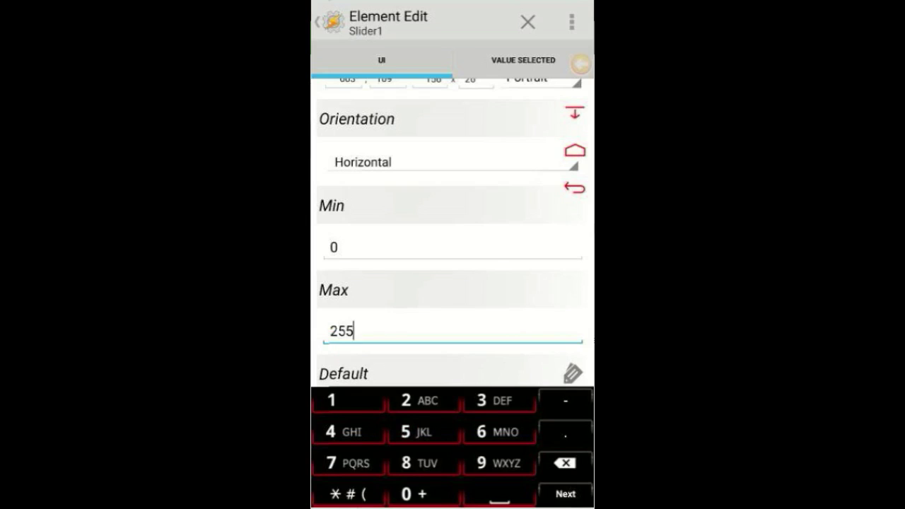
Set the slider element's minimum value to 35.
left_click(338, 247)
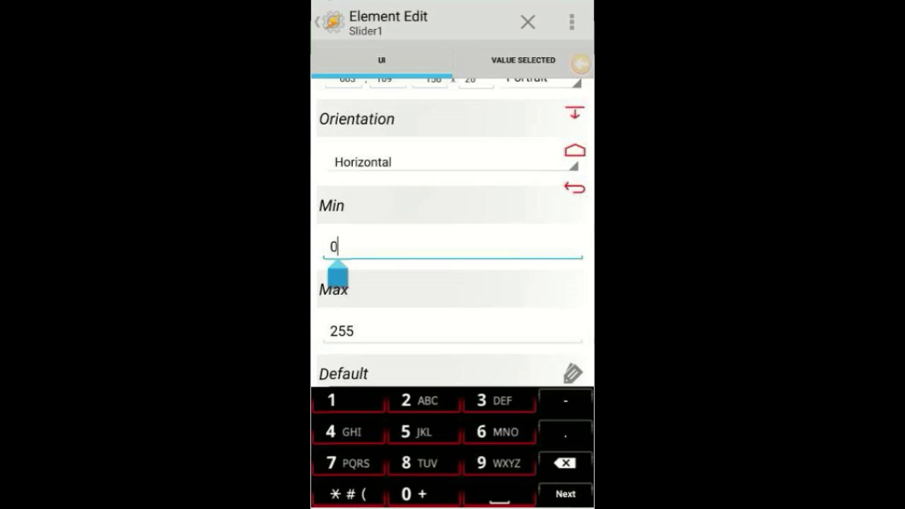
type("35")
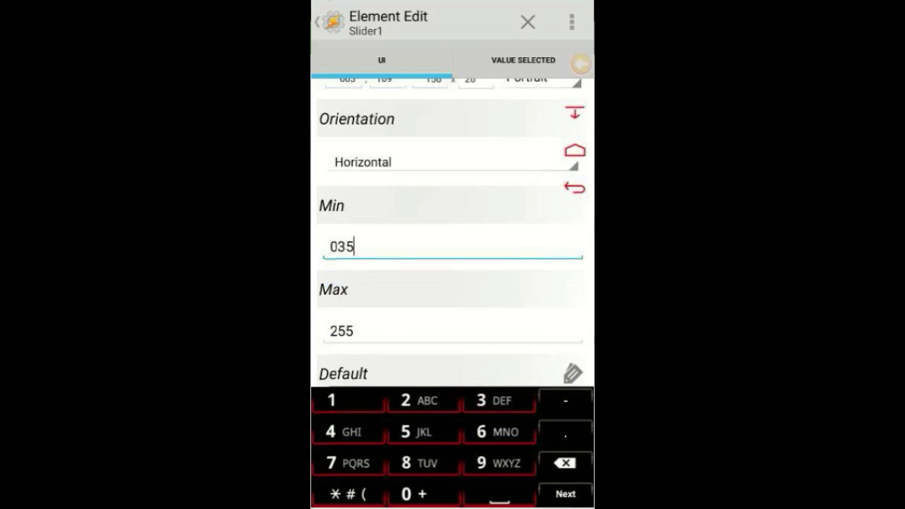
left_click(338, 247)
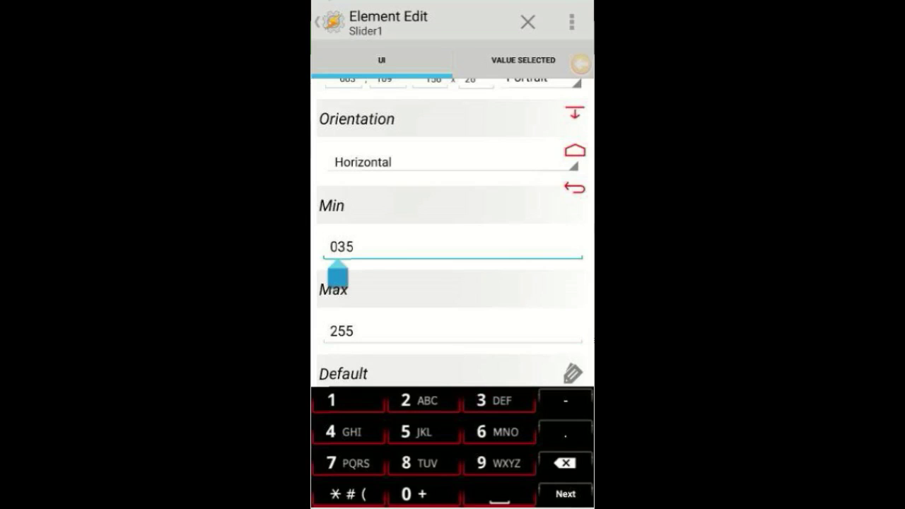
key("BackSpace")
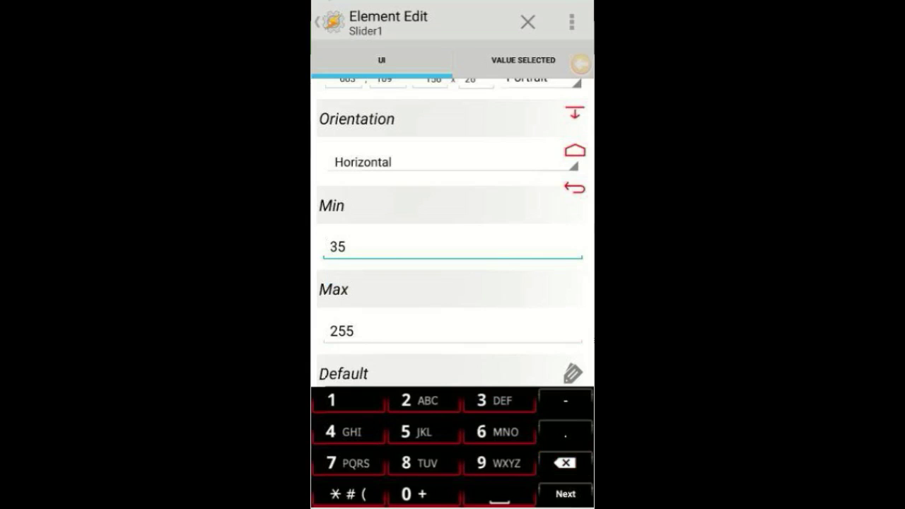
Set the slider element's default value to 100.
scroll(453, 234, "down", 1)
scroll(452, 233, "down", 2)
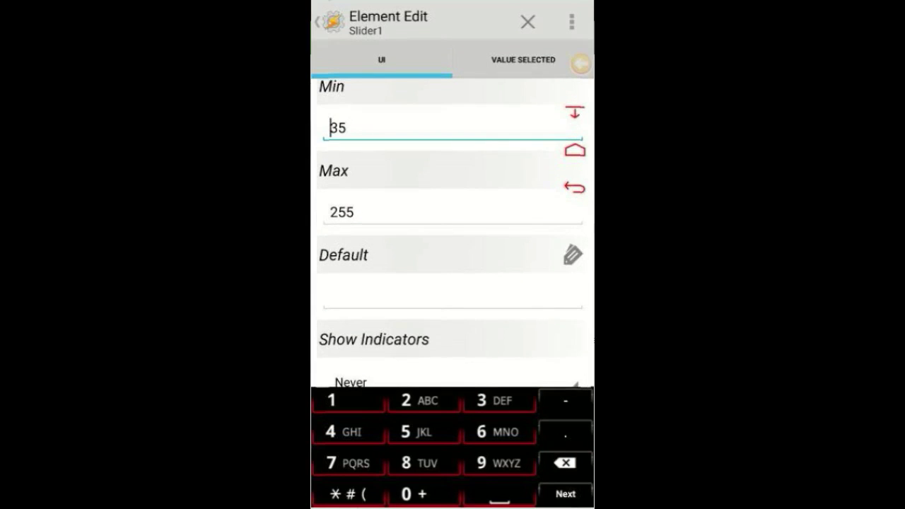
left_click(354, 293)
type("100")
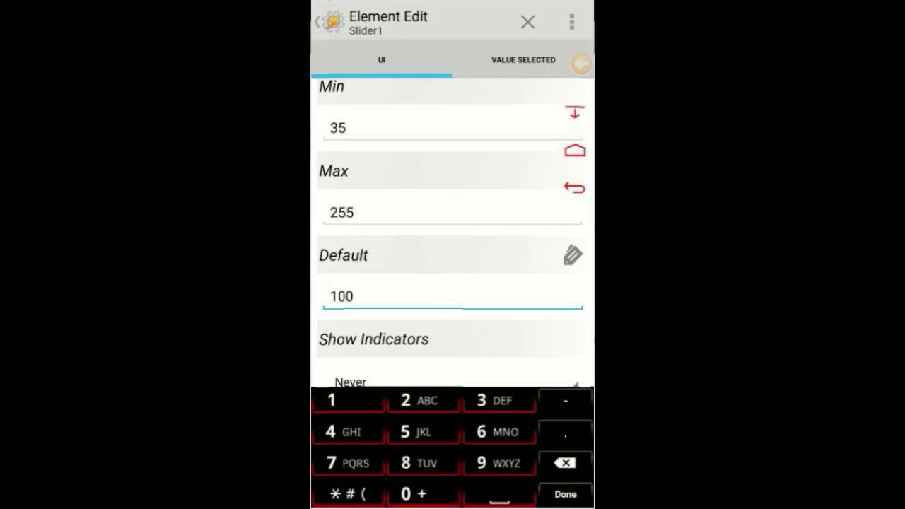
key("Return")
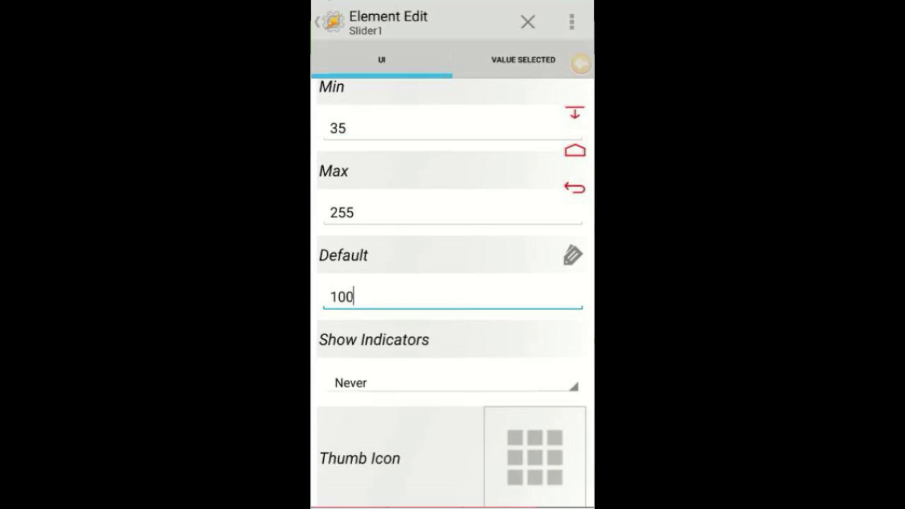
Choose when the slider element shows its indicators.
left_click(347, 128)
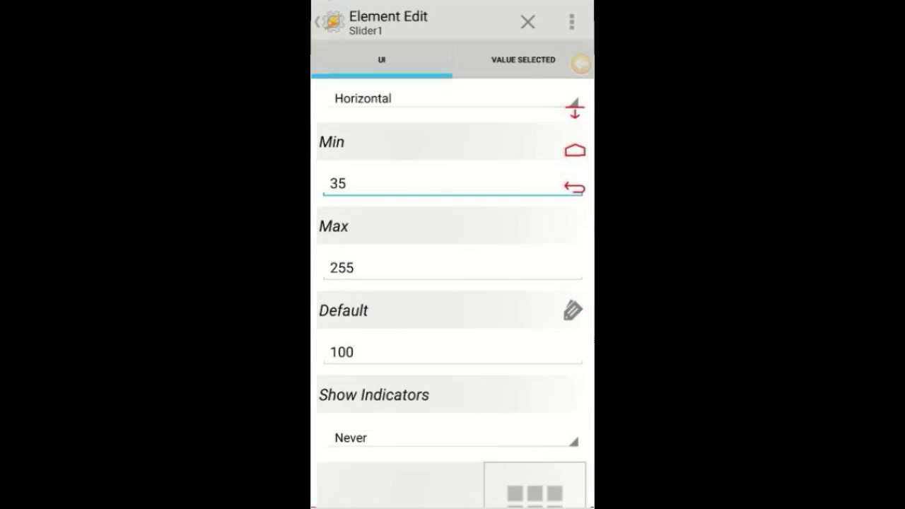
left_click(453, 438)
left_click(351, 329)
Add a Variable Set action to the slider's Value Selected task, with the variable name %slide.
left_click(523, 59)
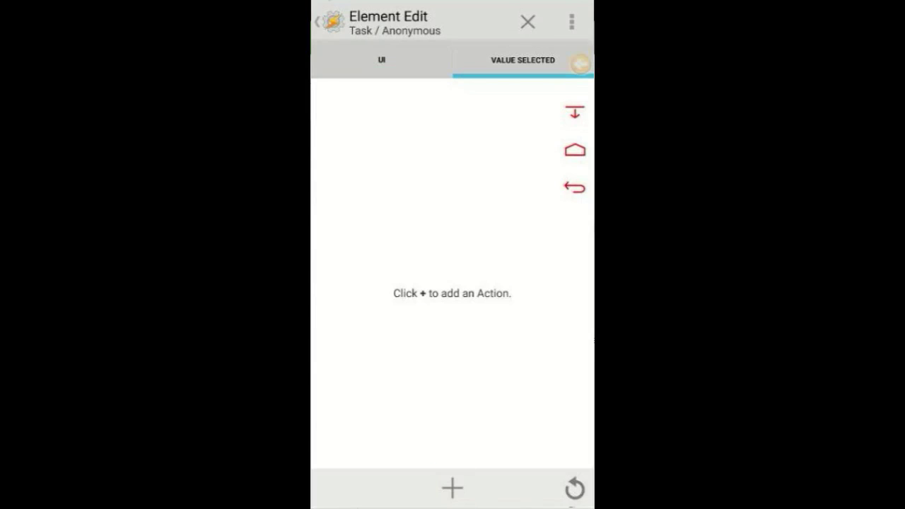
left_click(453, 488)
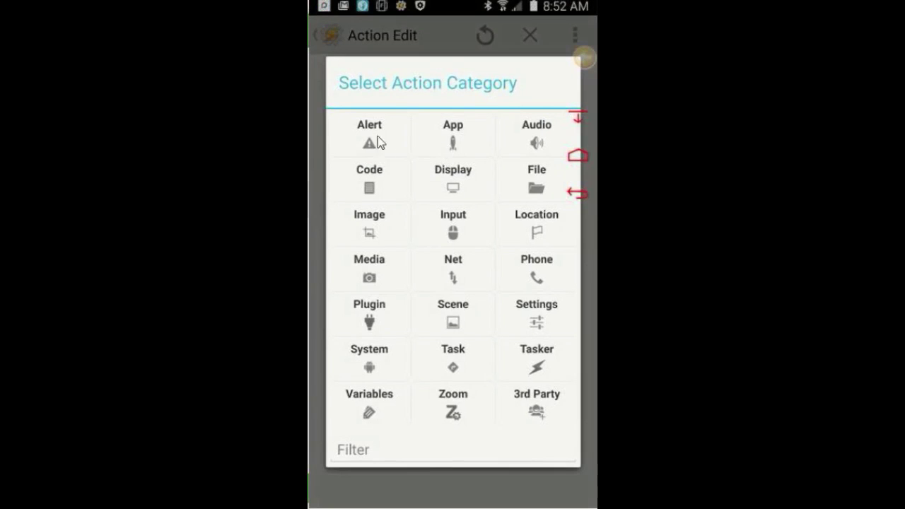
left_click(362, 412)
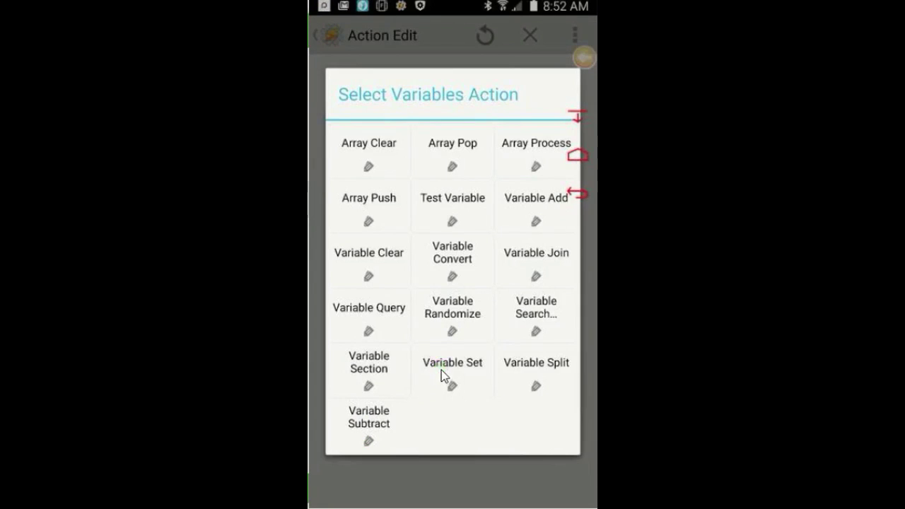
left_click(441, 370)
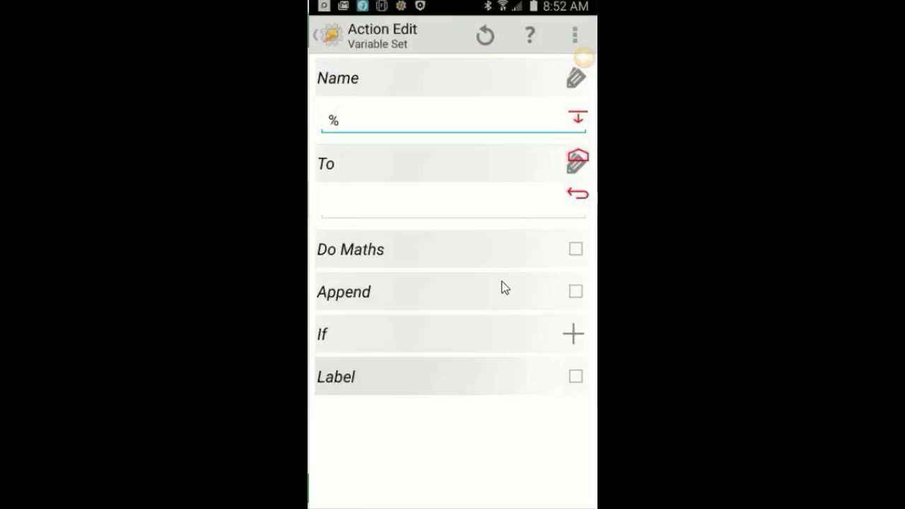
left_click(381, 121)
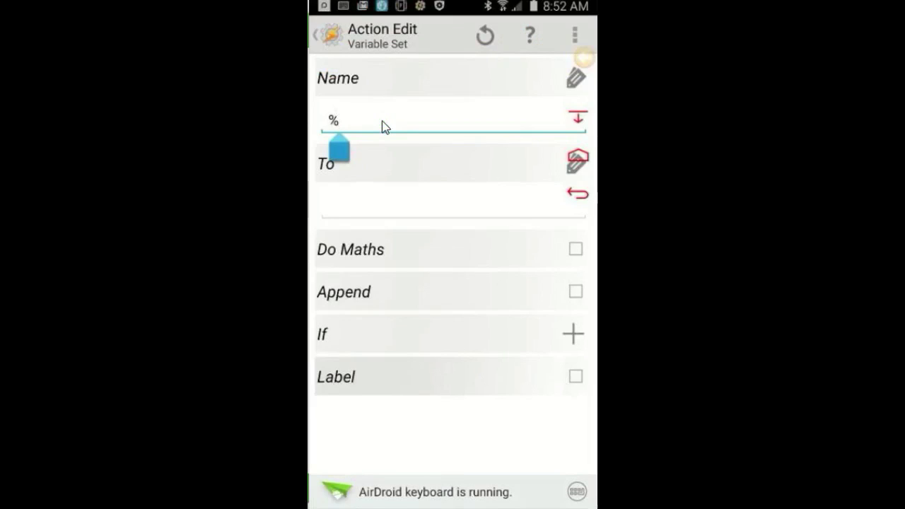
type("s")
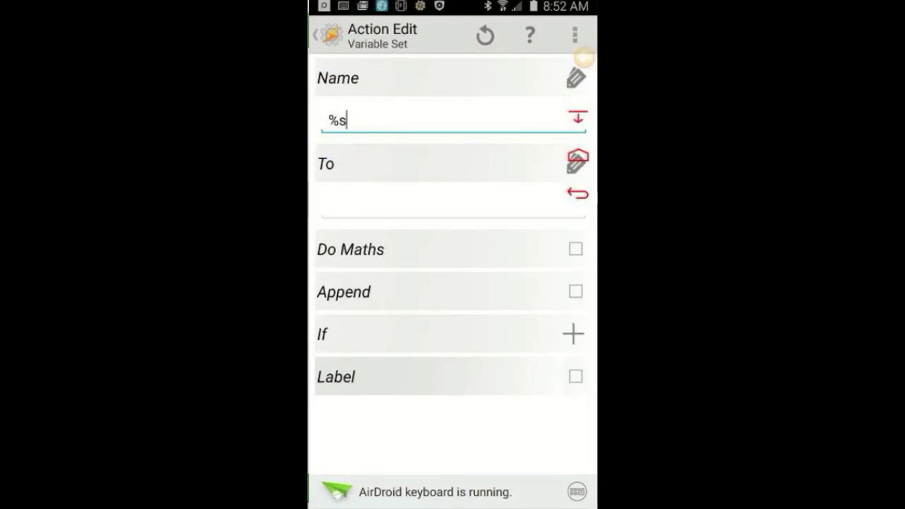
type("lide")
key("Tab")
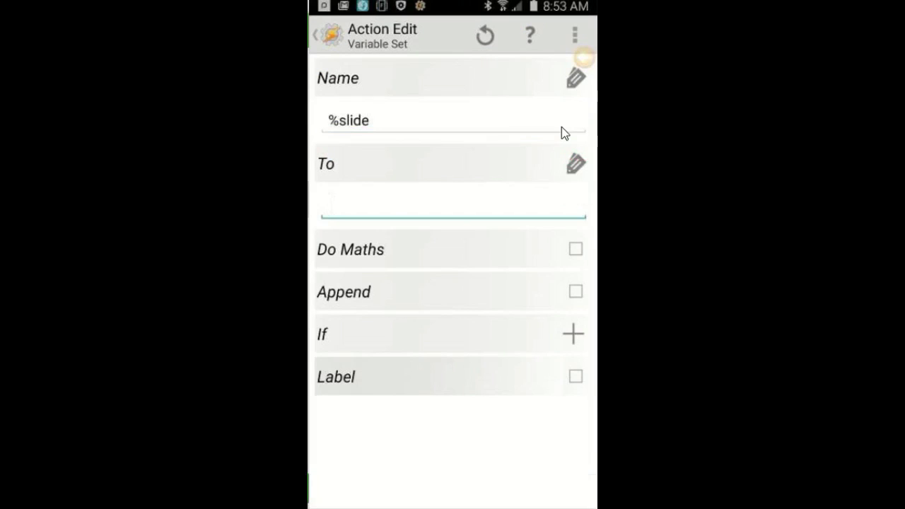
Set the Variable Set action's To value to the built-in Display Brightness variable, %BRIGHT.
left_click(573, 166)
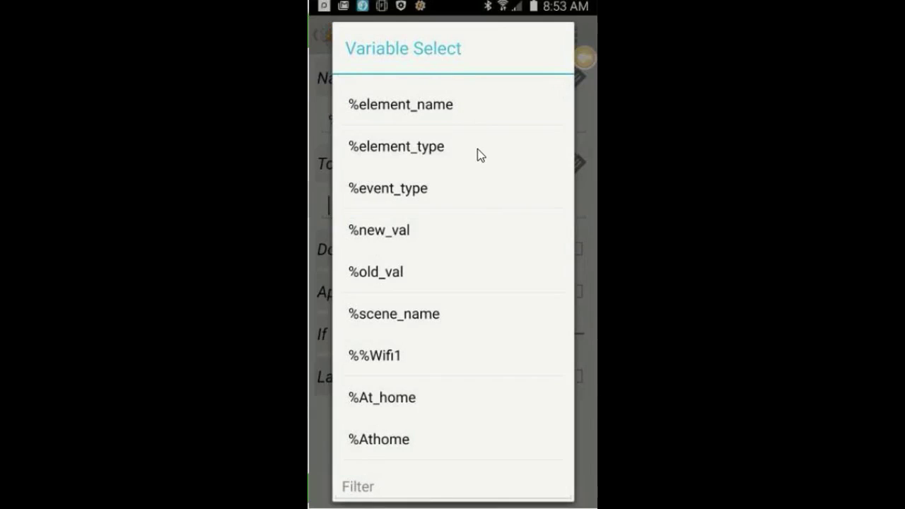
scroll(478, 156, "down", 15)
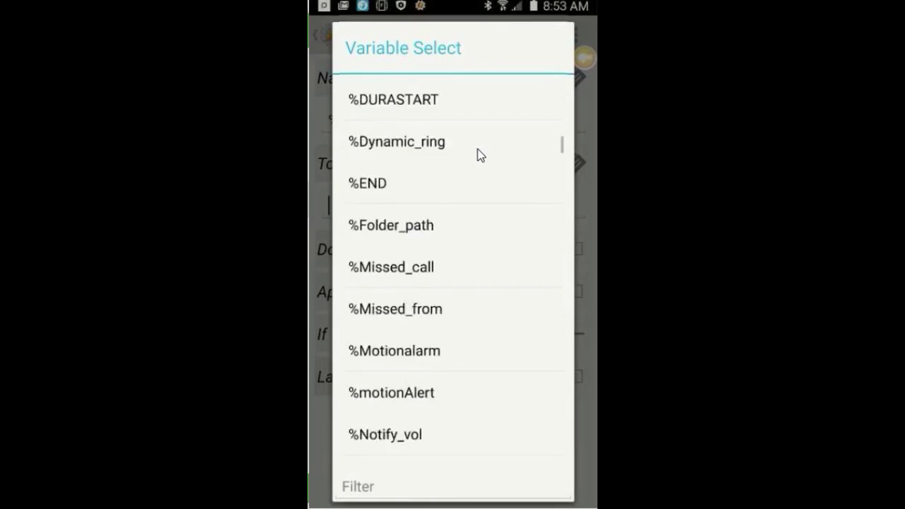
scroll(478, 155, "down", 15)
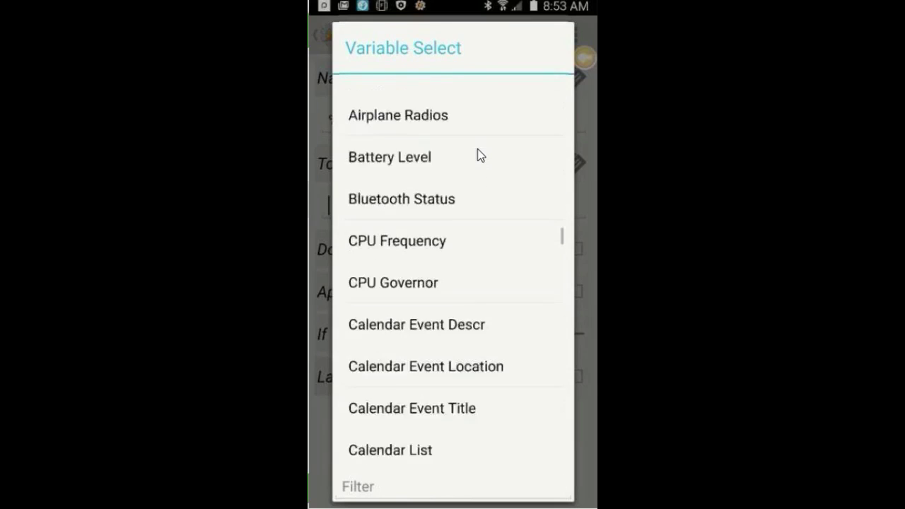
scroll(477, 154, "down", 15)
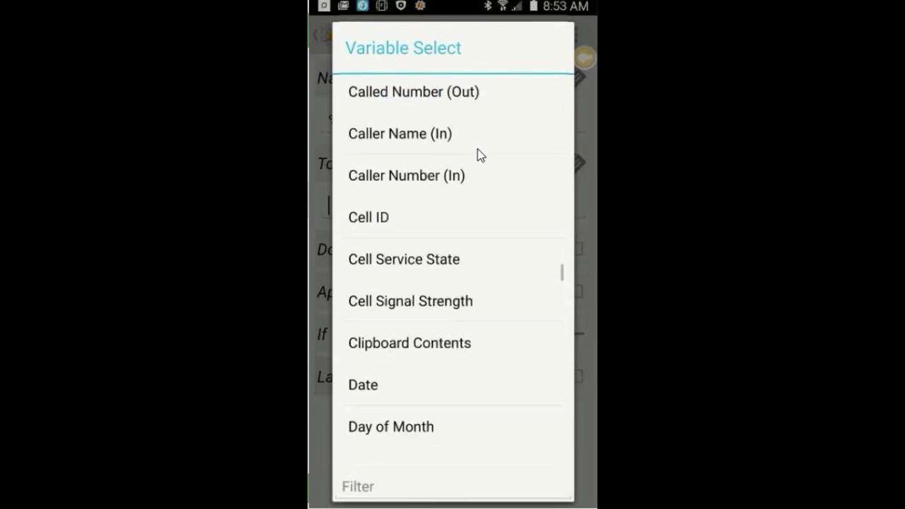
scroll(479, 155, "down", 1)
scroll(479, 156, "down", 3)
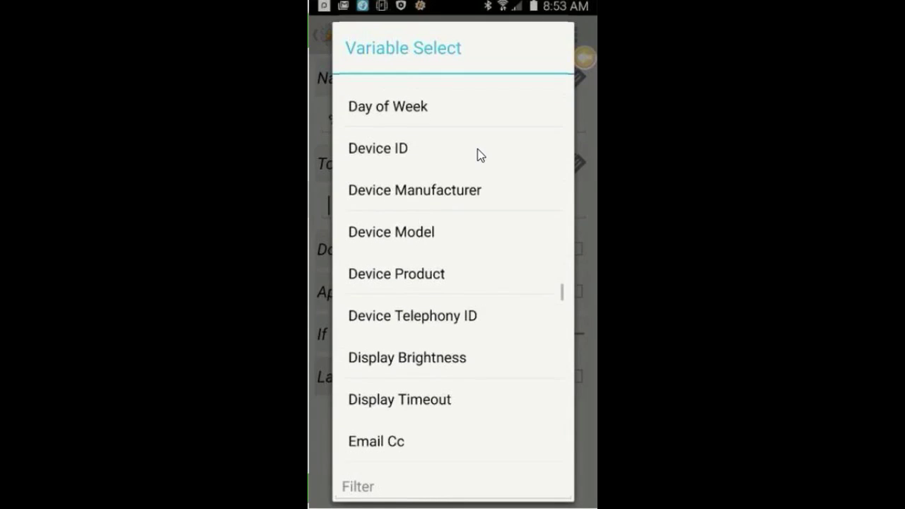
left_click(403, 356)
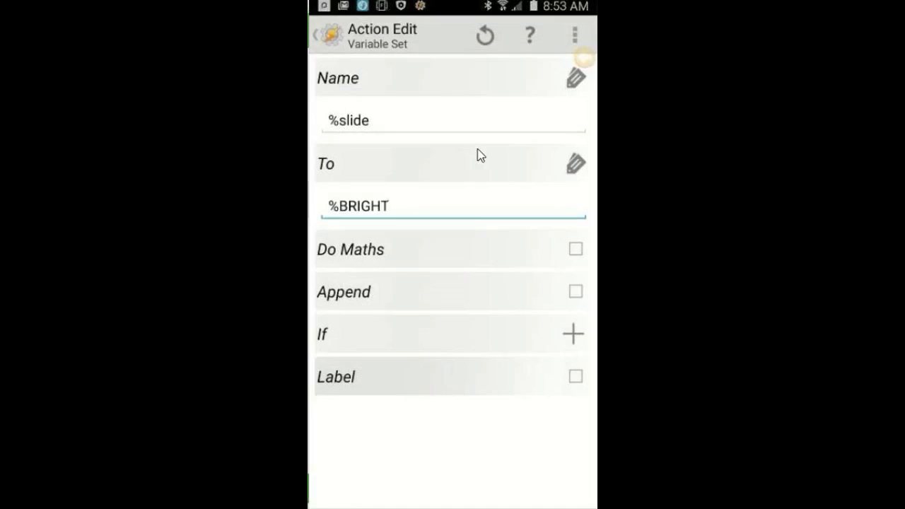
Append +30 to the %BRIGHT value, enable Do Maths, and return to the slider's action list.
left_click(441, 206)
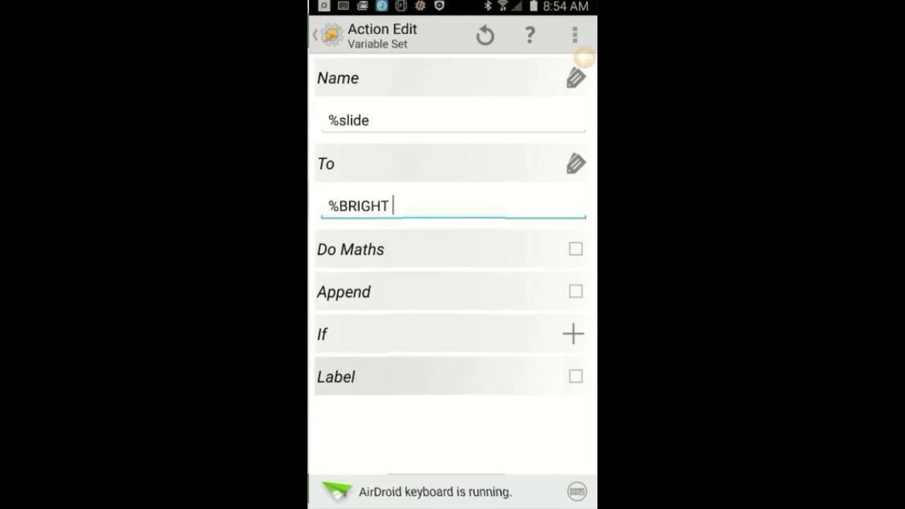
type("_")
key("BackSpace")
type("+30")
left_click(572, 248)
left_click(323, 34)
Add an If action after the Variable Set action, with the variable %Slide in its condition.
left_click(452, 491)
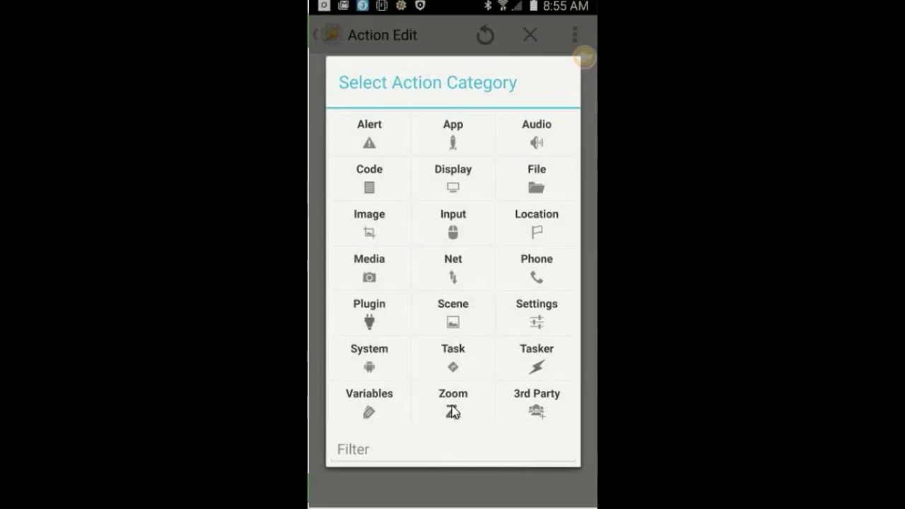
left_click(452, 356)
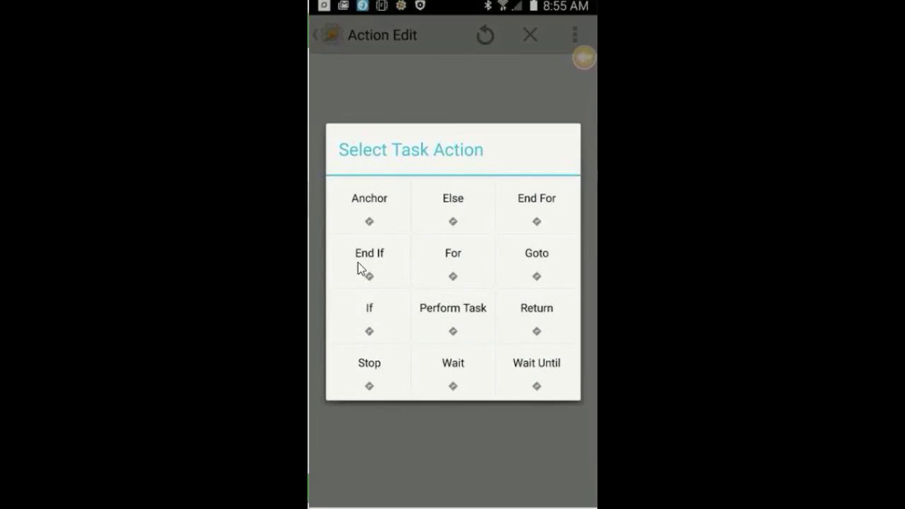
left_click(368, 303)
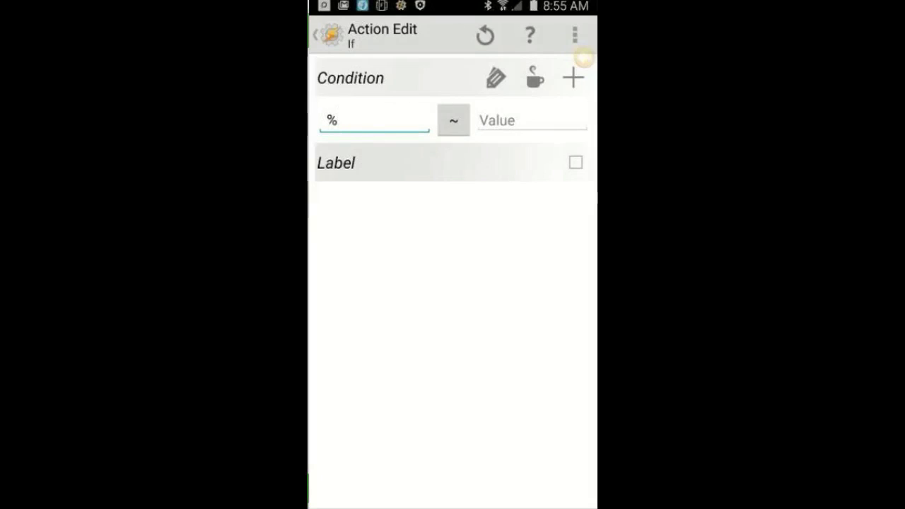
left_click(497, 79)
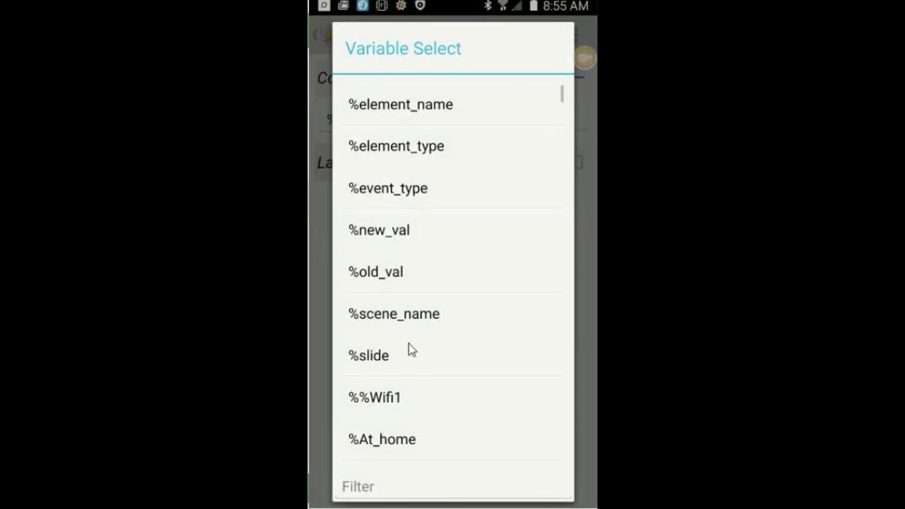
scroll(424, 394, "down", 15)
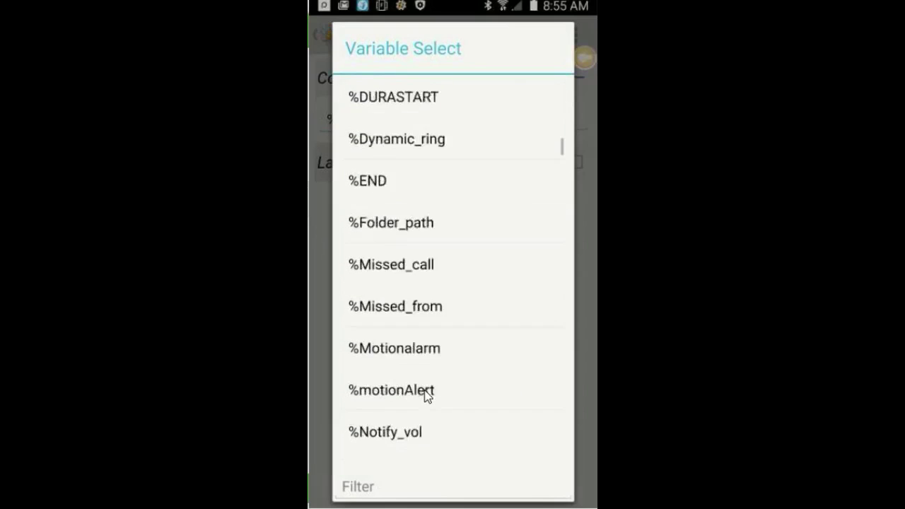
scroll(428, 397, "down", 8)
scroll(426, 398, "up", 3)
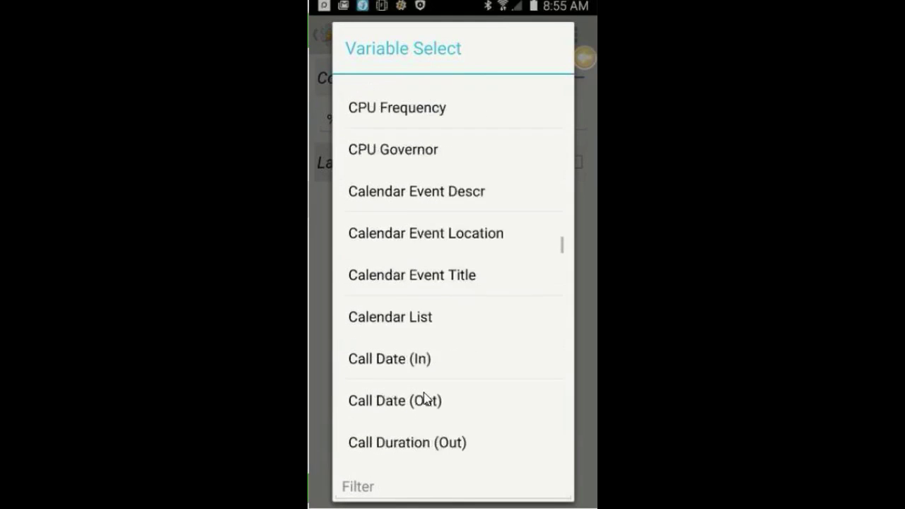
scroll(423, 397, "up", 10)
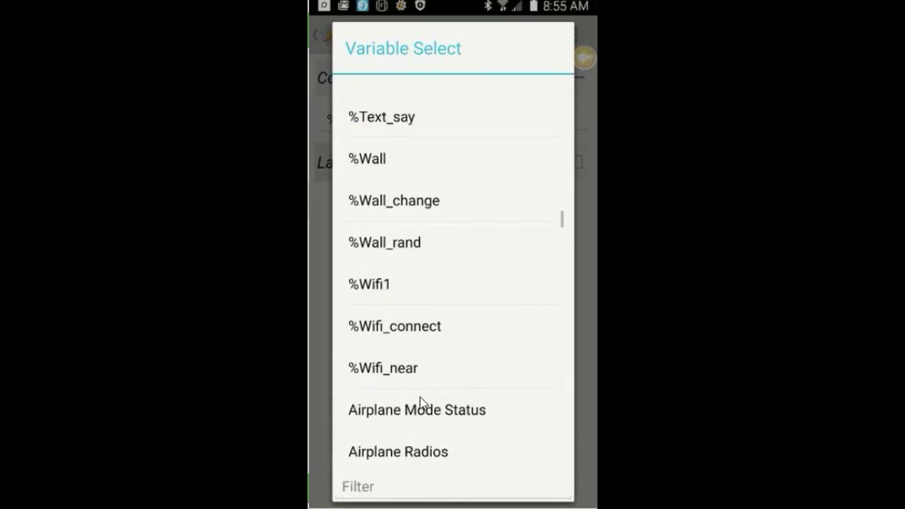
scroll(419, 399, "up", 6)
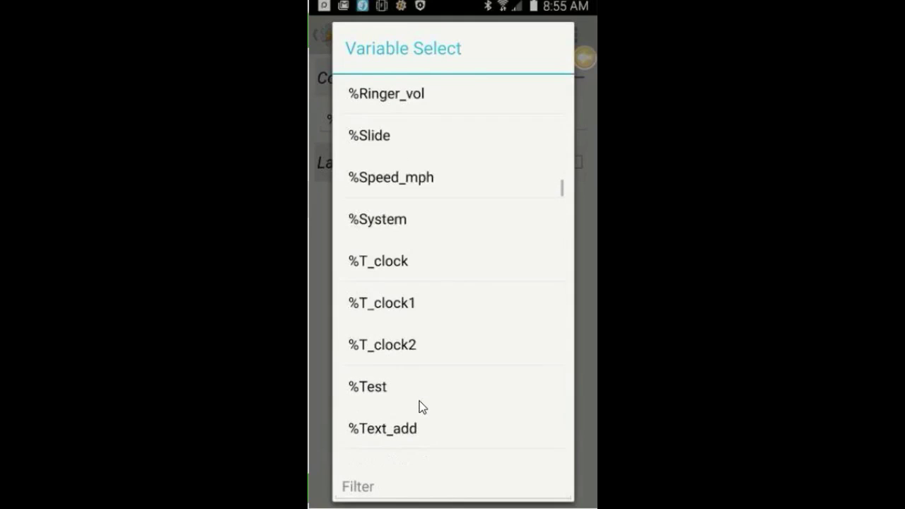
scroll(420, 401, "up", 1)
scroll(420, 401, "down", 2)
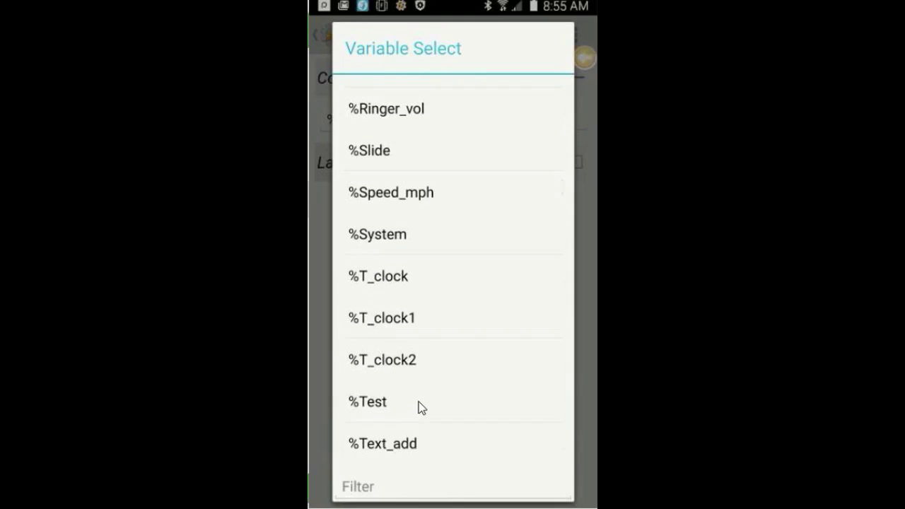
key("Escape")
Complete the If condition with the Maths: Less Than operator and the value 254, and return to the action list.
left_click(454, 123)
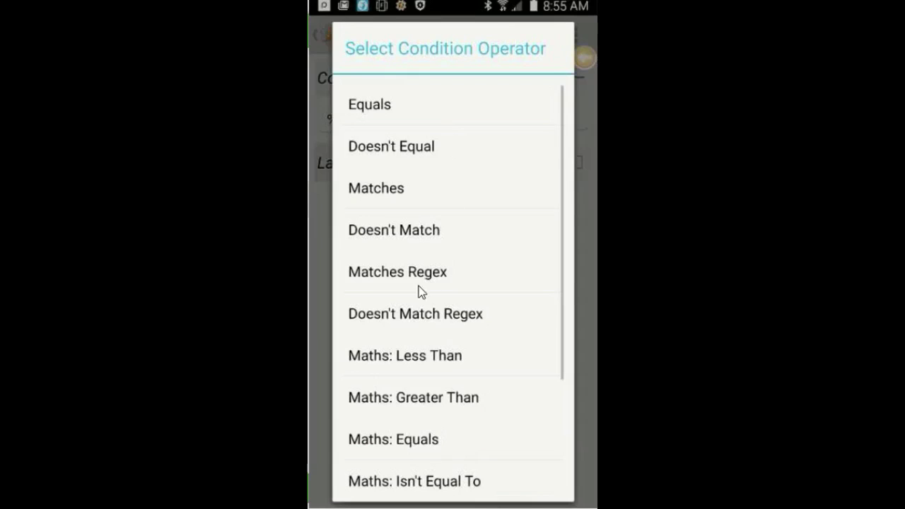
left_click(409, 358)
left_click(498, 122)
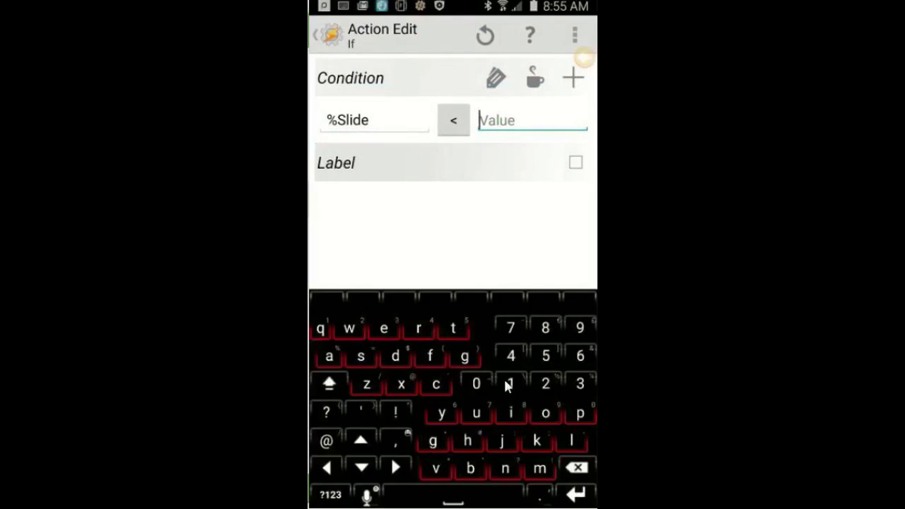
left_click(545, 384)
left_click(545, 355)
left_click(546, 356)
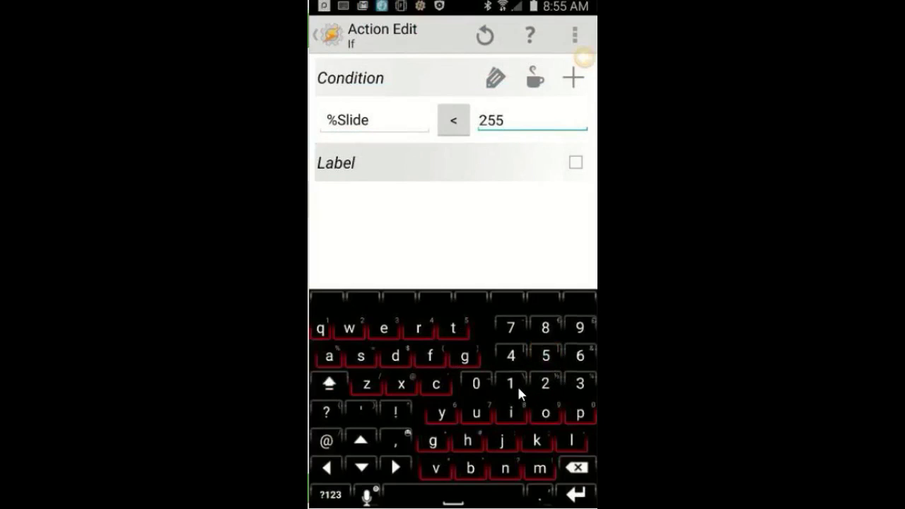
left_click(584, 468)
left_click(512, 357)
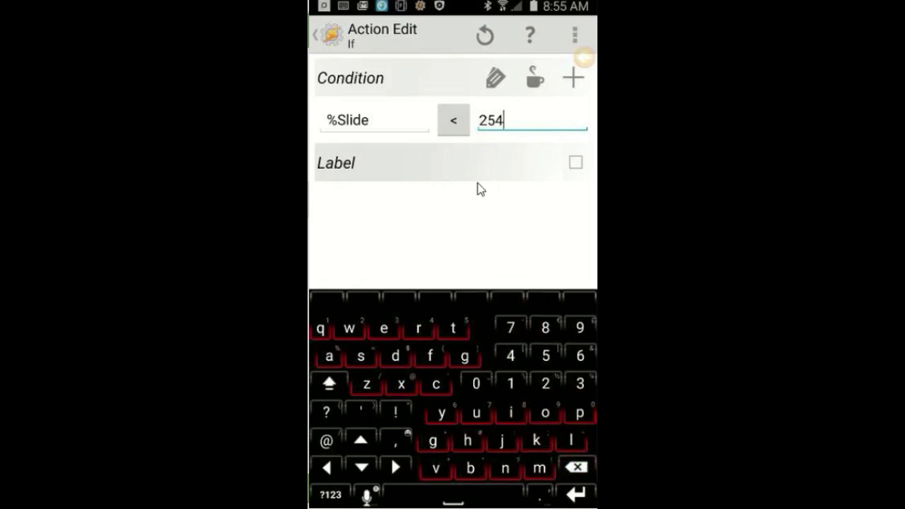
left_click(317, 34)
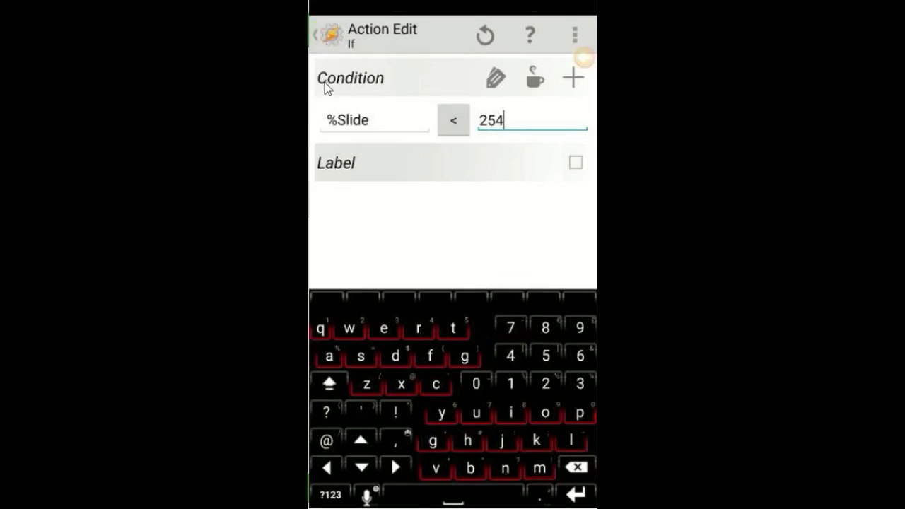
Add a Display Brightness action inside the If block, with its level taken from the variable %Slide.
left_click(453, 487)
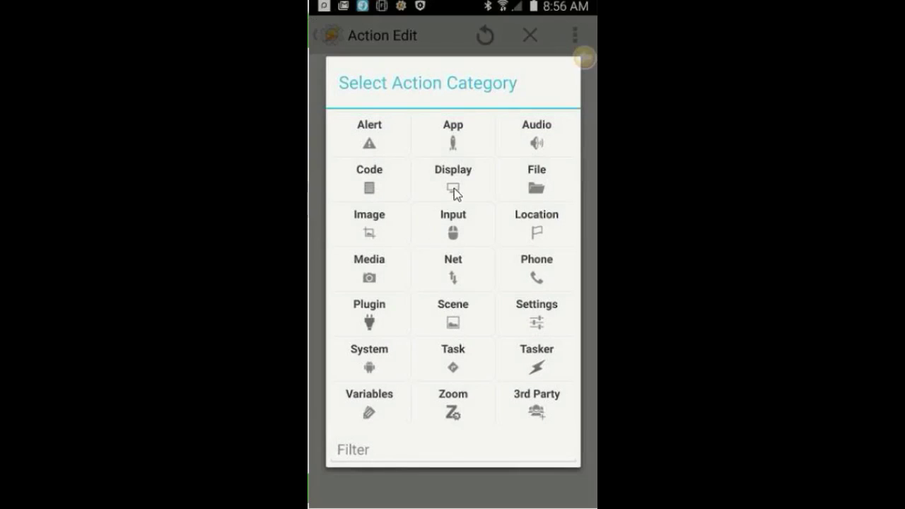
left_click(453, 187)
left_click(376, 226)
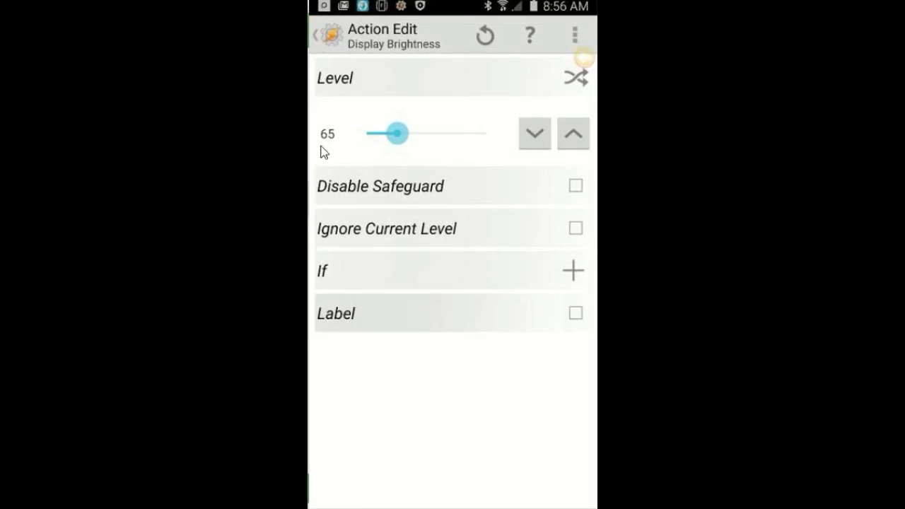
left_click(574, 78)
left_click(544, 80)
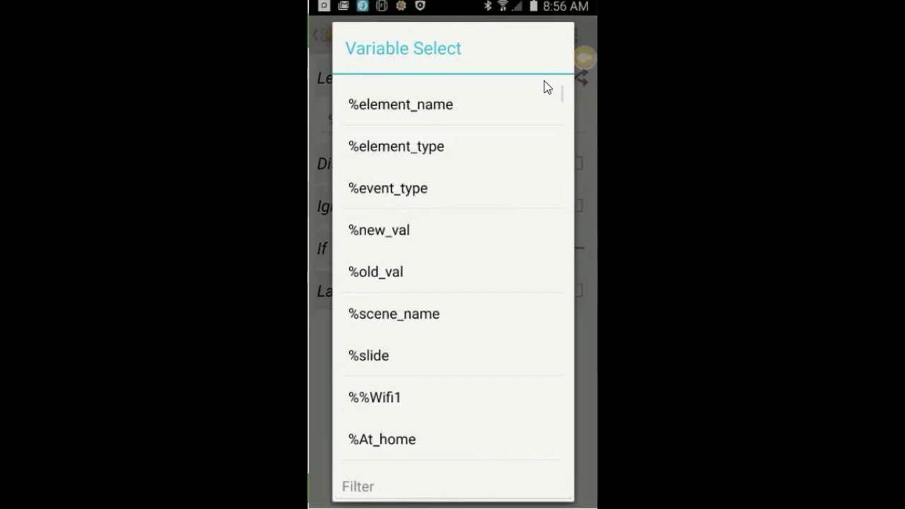
scroll(543, 84, "down", 15)
scroll(543, 93, "down", 3)
left_click(381, 342)
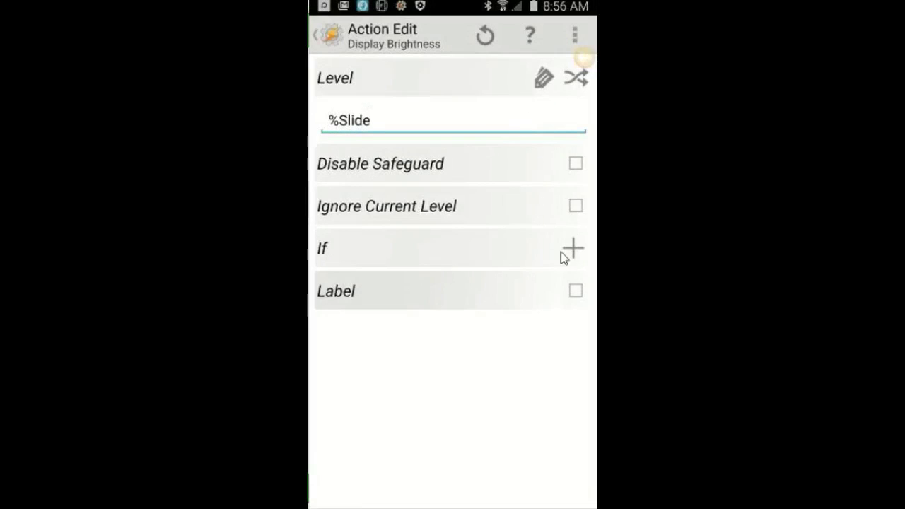
left_click(316, 39)
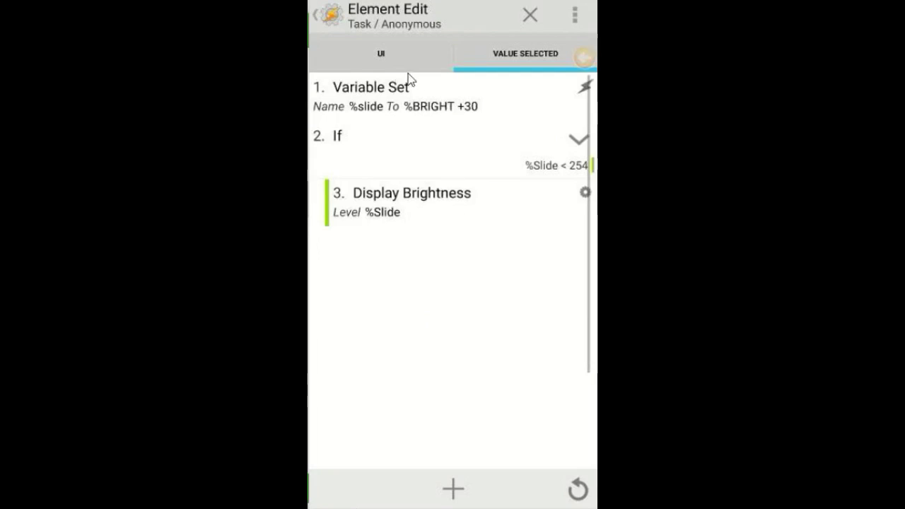
Add an Else action after the Display Brightness action and return to the slider's action list.
left_click(453, 488)
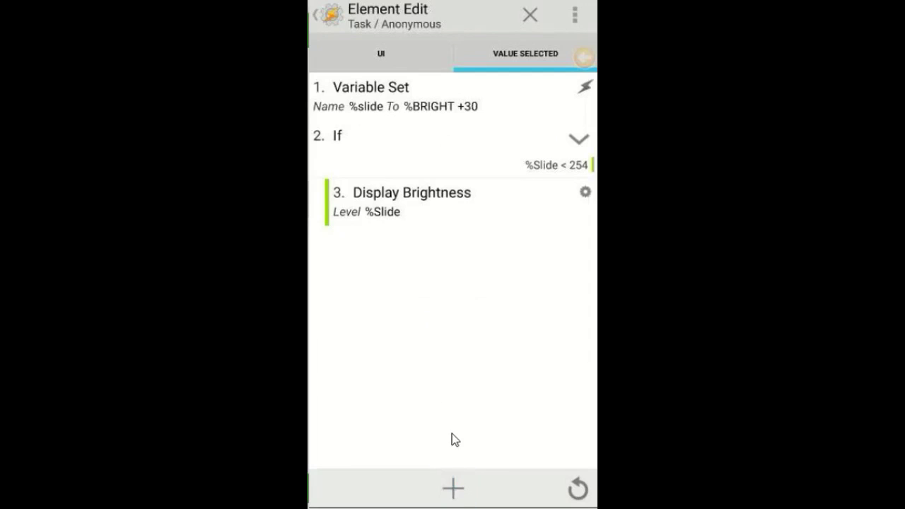
left_click(455, 354)
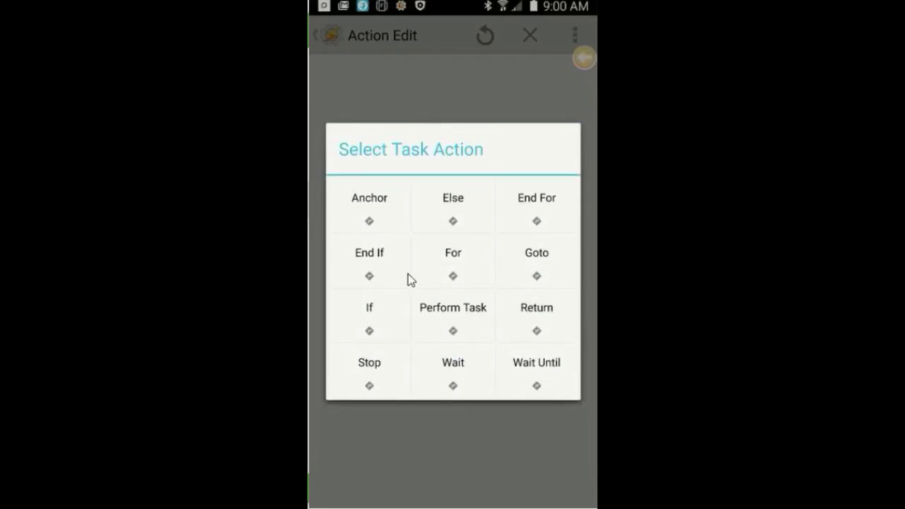
left_click(446, 210)
left_click(315, 34)
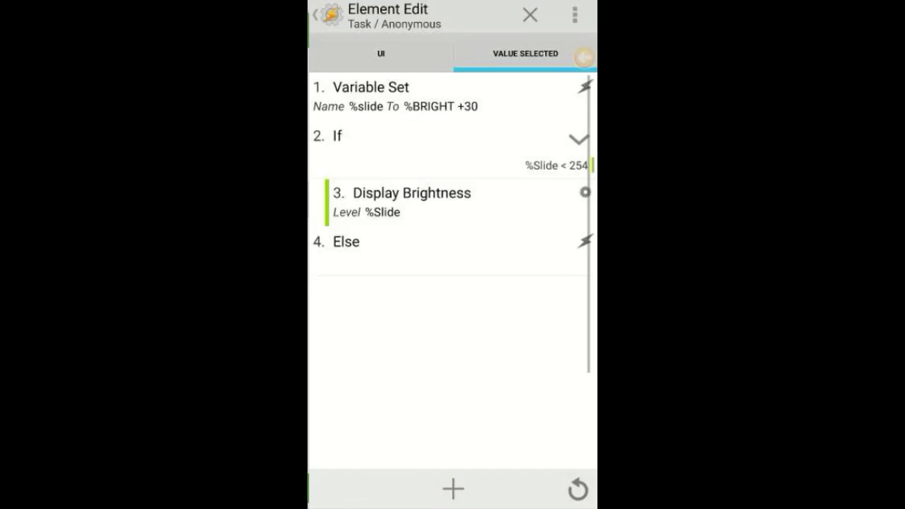
Add a Variable Set action under Else that sets the global variable %Slide to 30.
left_click(456, 489)
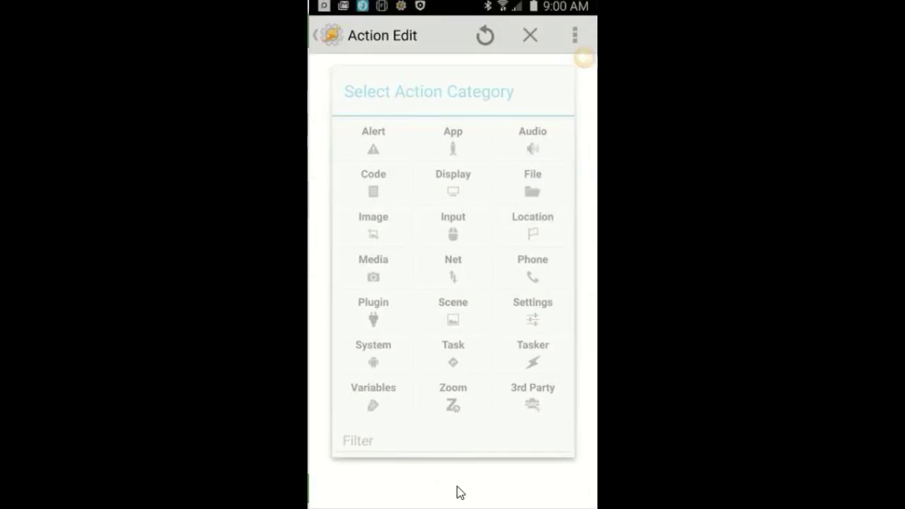
left_click(379, 403)
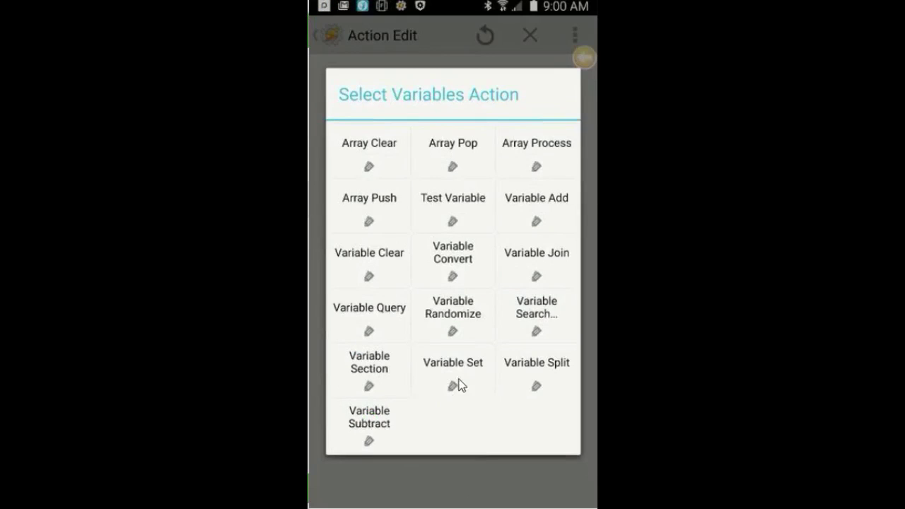
left_click(459, 367)
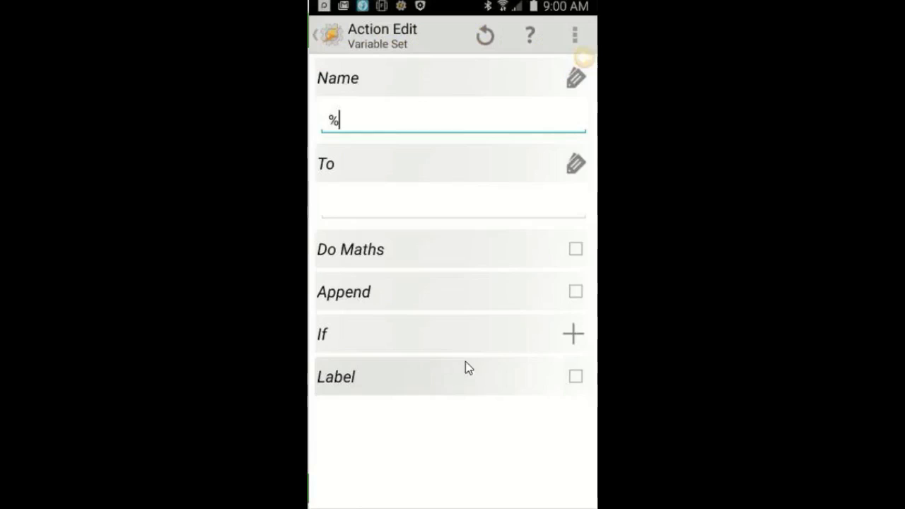
left_click(571, 82)
scroll(572, 88, "down", 10)
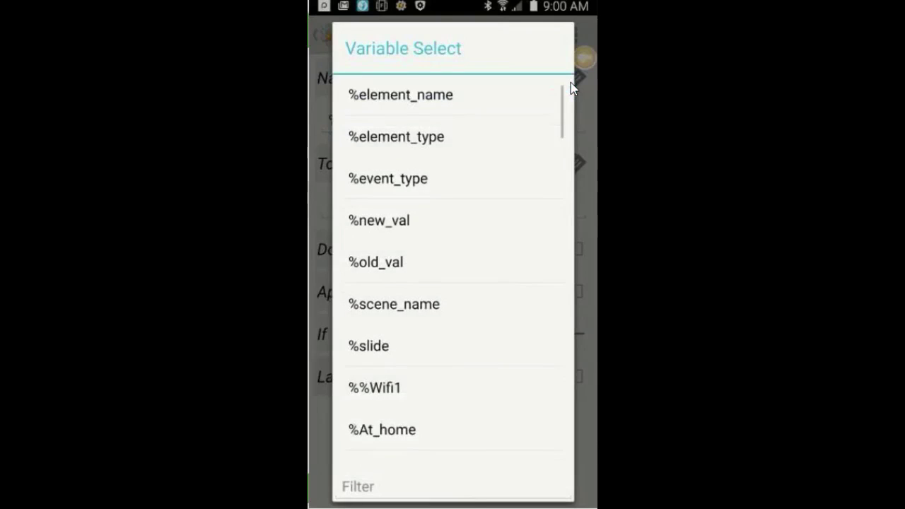
scroll(571, 89, "down", 10)
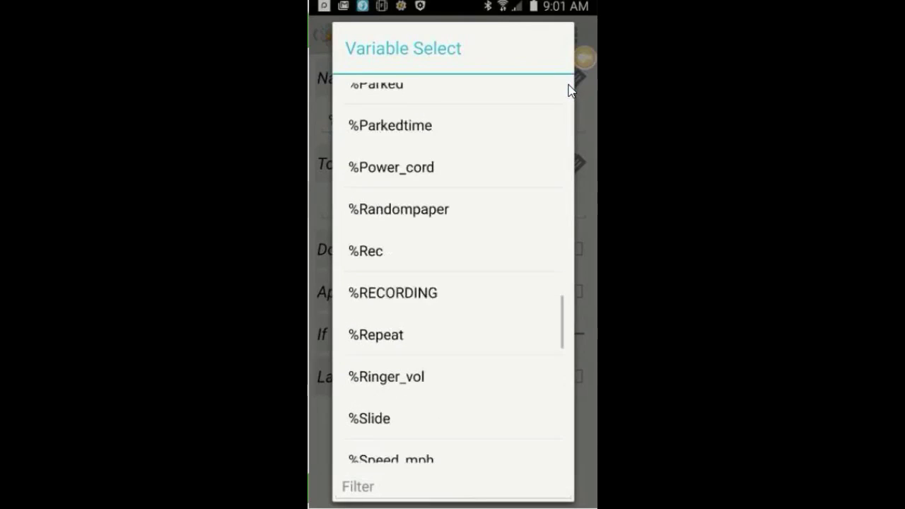
left_click(367, 215)
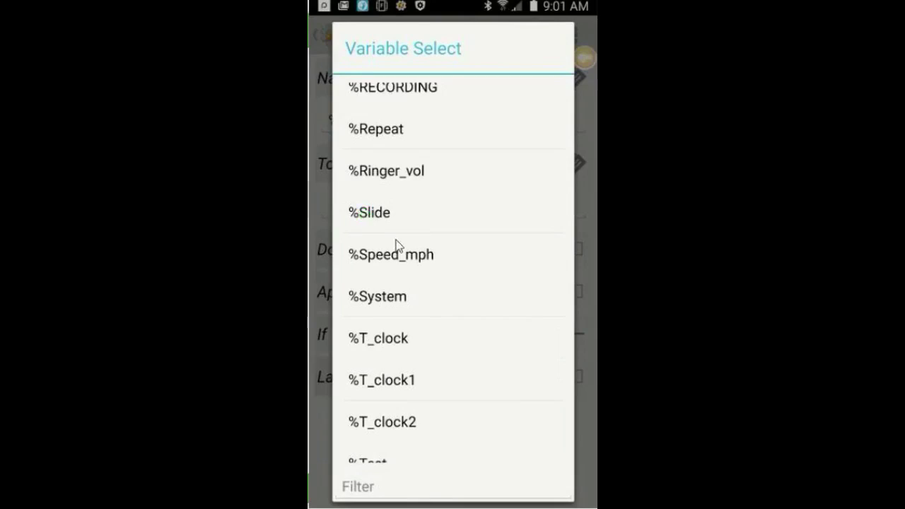
left_click(349, 211)
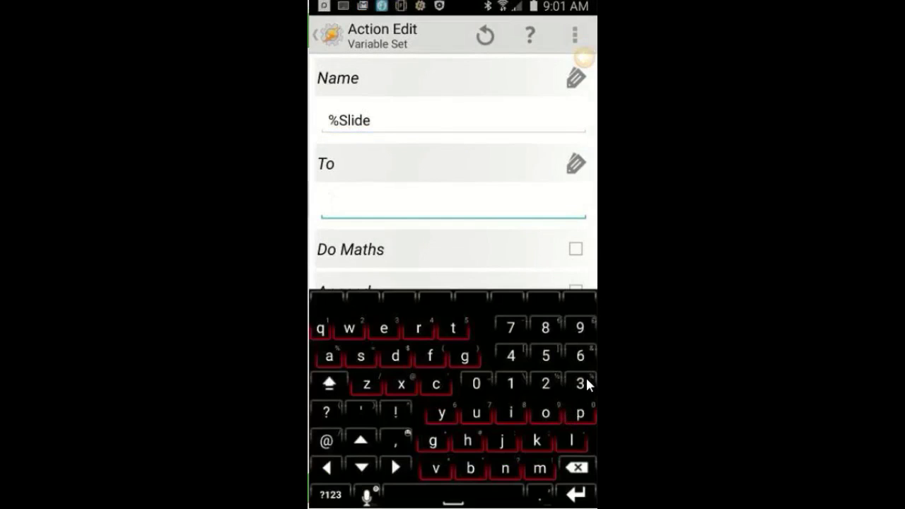
left_click(581, 383)
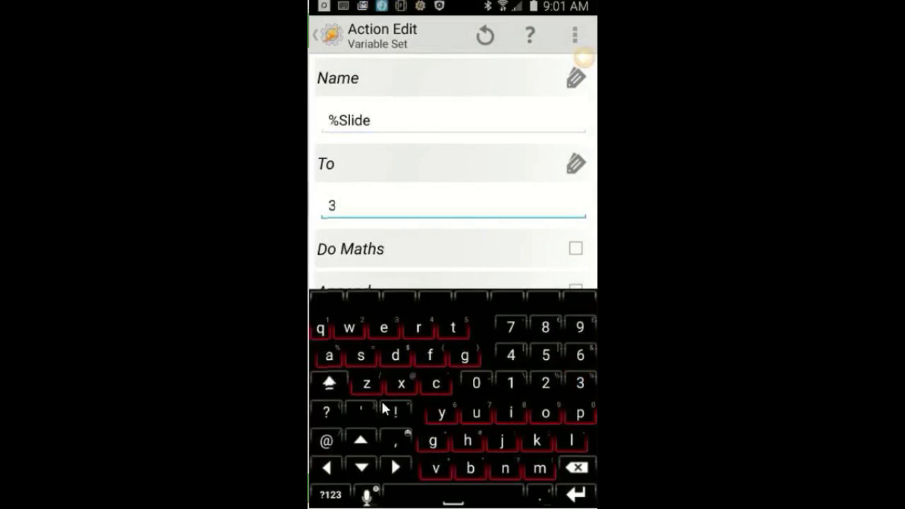
left_click(472, 386)
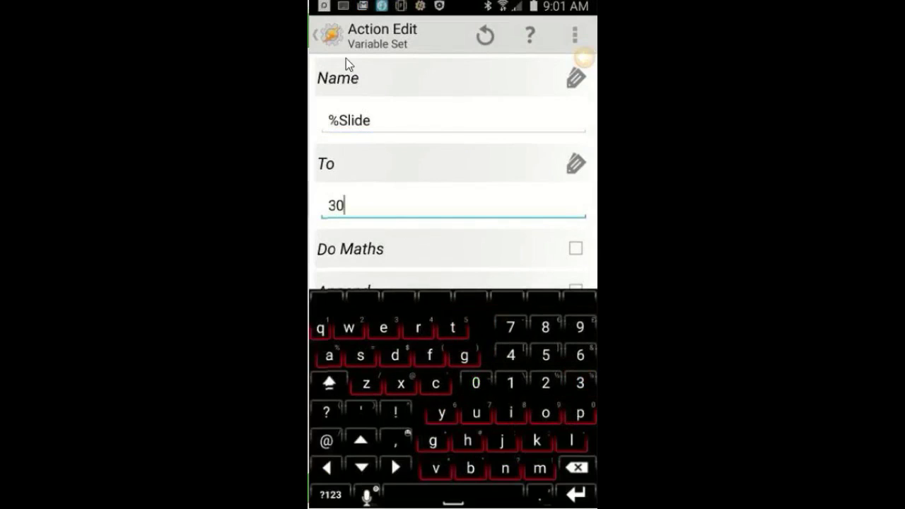
left_click(331, 41)
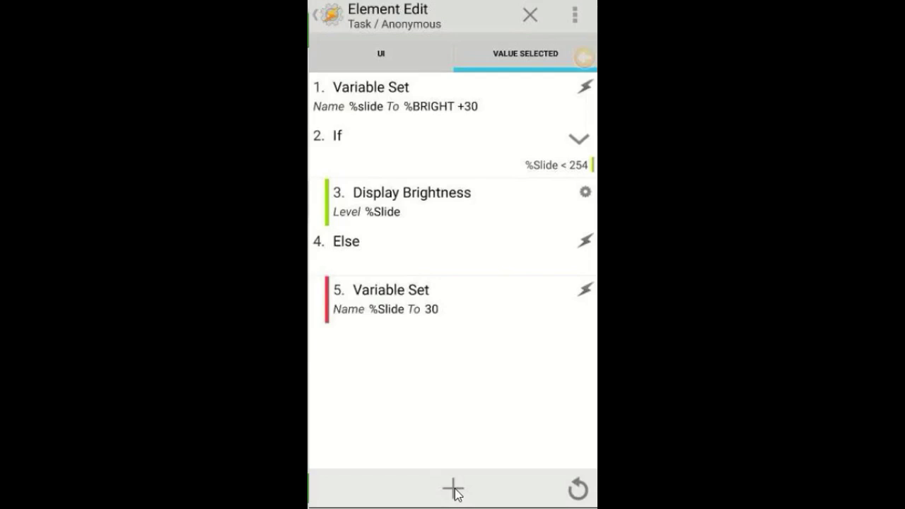
Add a Display Brightness action to the Else block, with its level taken from the variable %Slide.
left_click(453, 489)
left_click(450, 177)
left_click(363, 228)
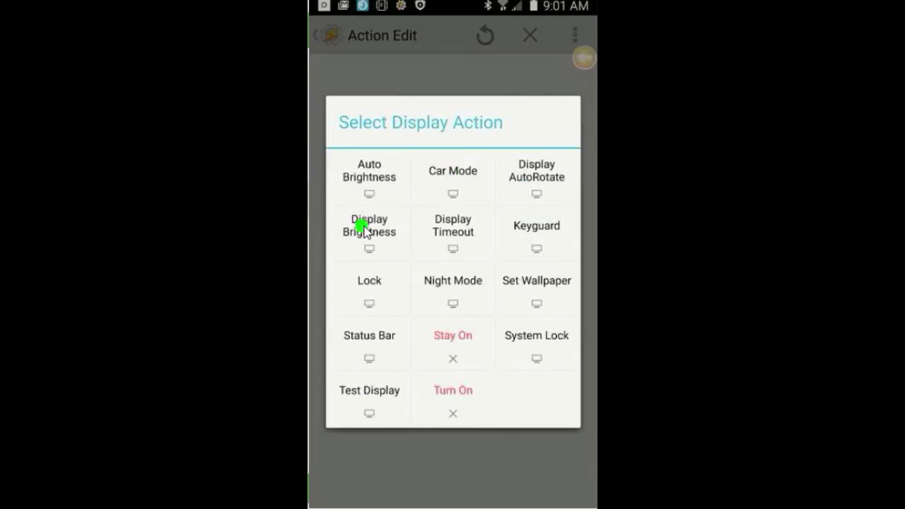
left_click(574, 80)
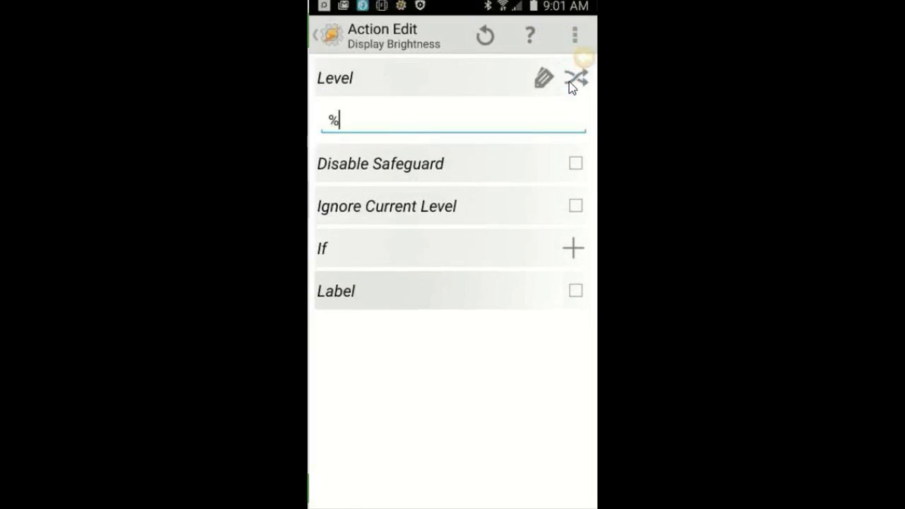
left_click(541, 85)
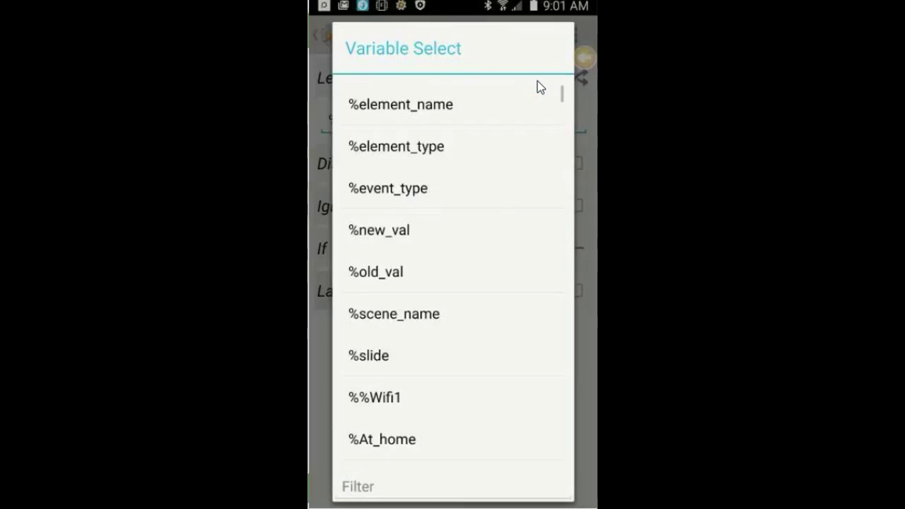
scroll(370, 253, "down", 5)
left_click(371, 256)
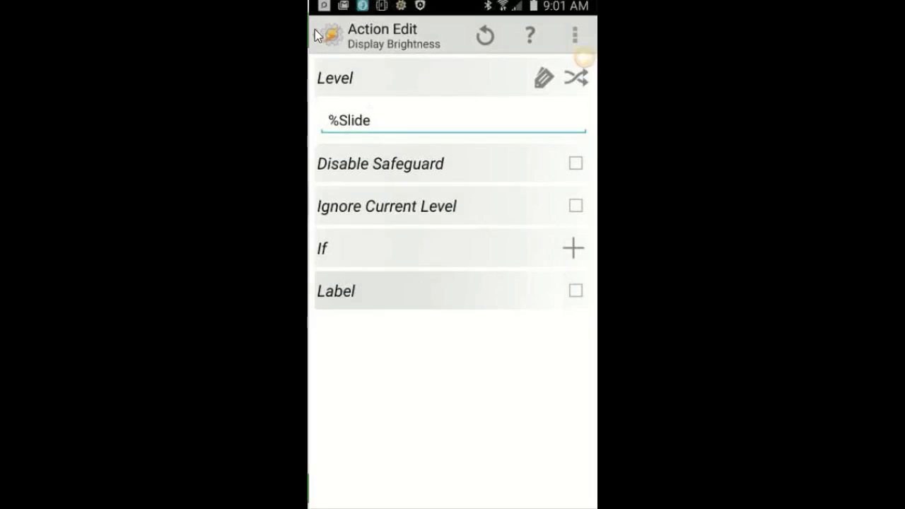
left_click(316, 35)
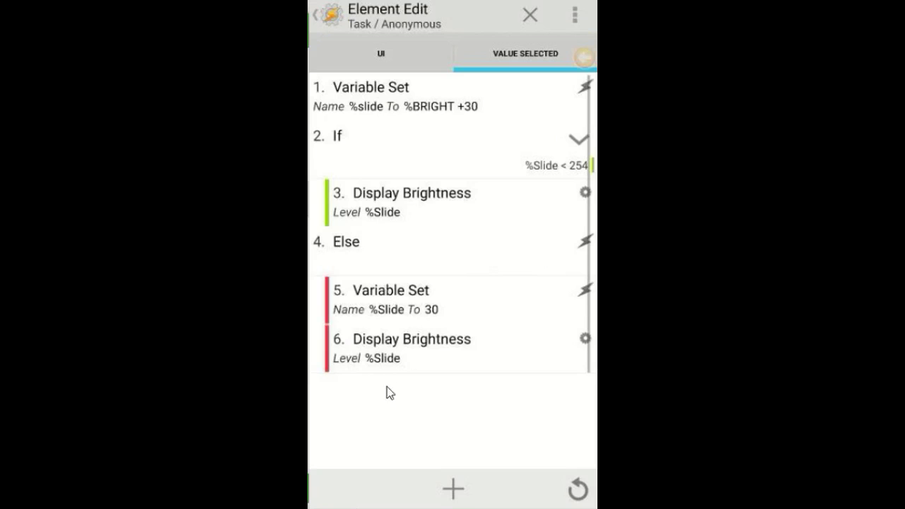
Close the conditional block with an End If action and return to the Slider1 scene editor.
left_click(454, 489)
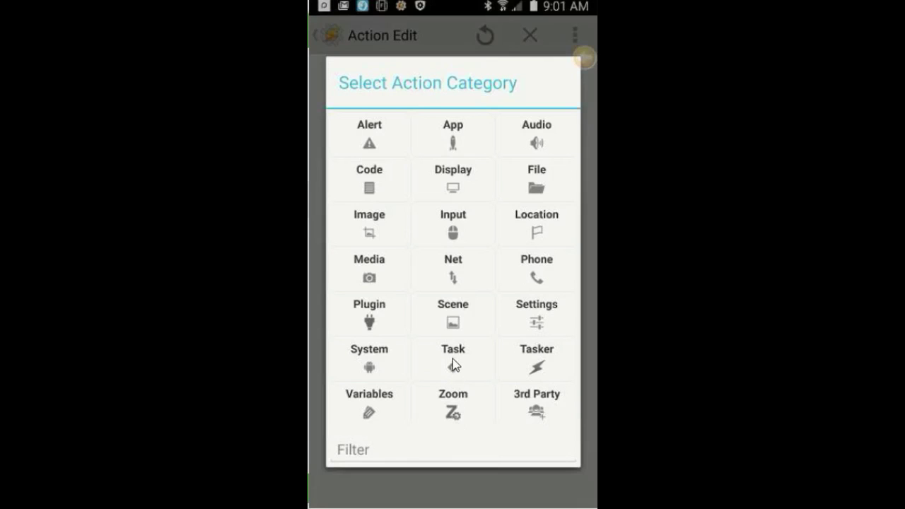
left_click(453, 357)
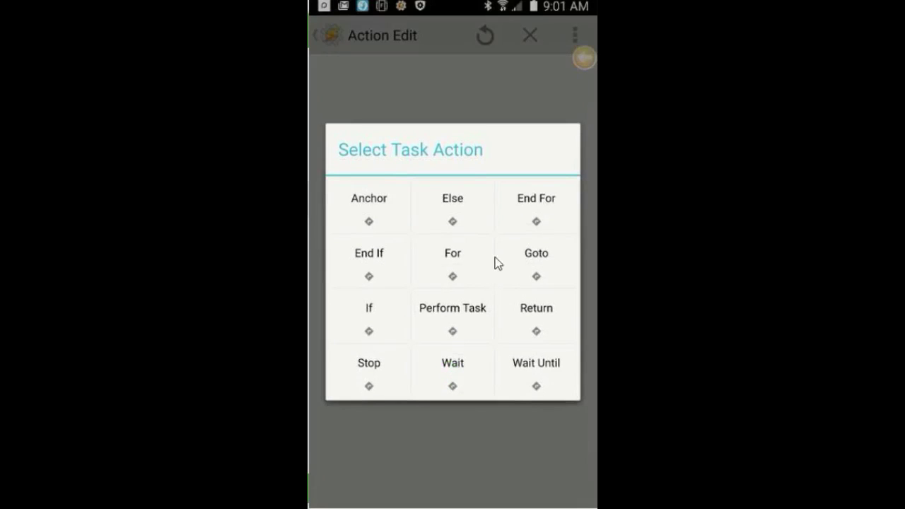
left_click(373, 258)
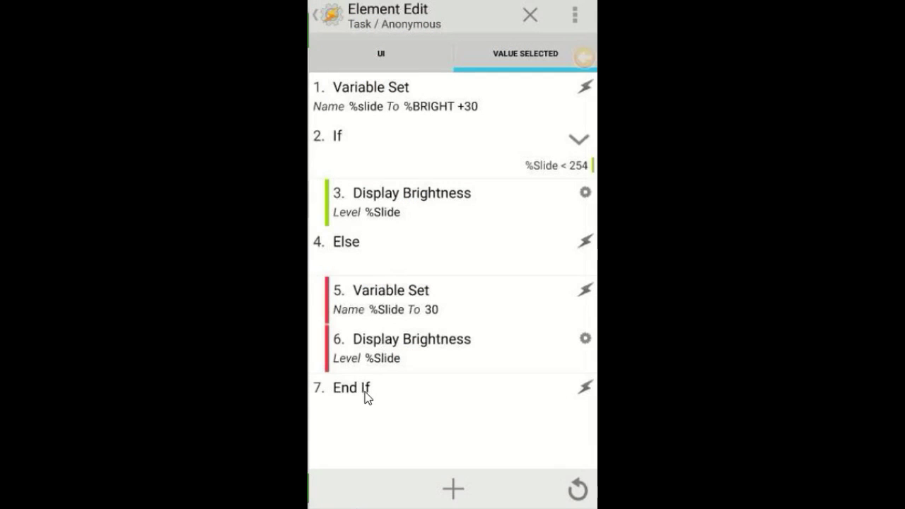
left_click(322, 21)
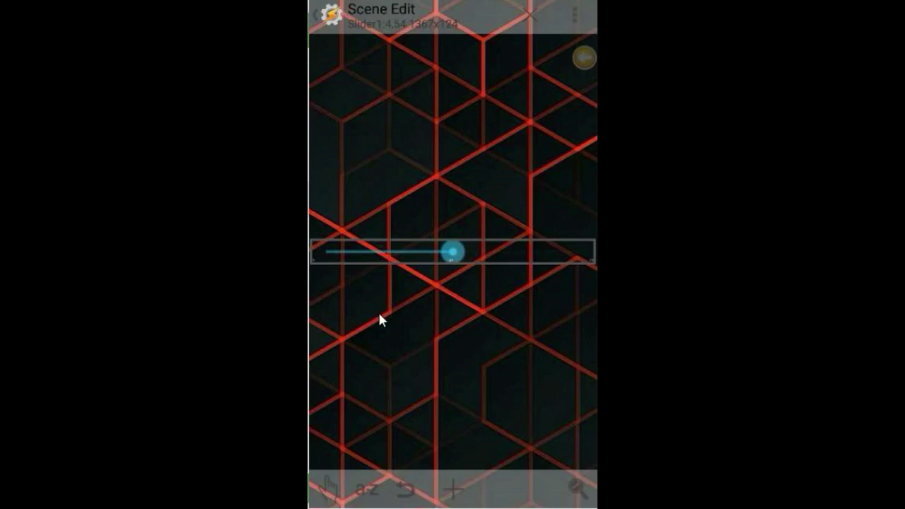
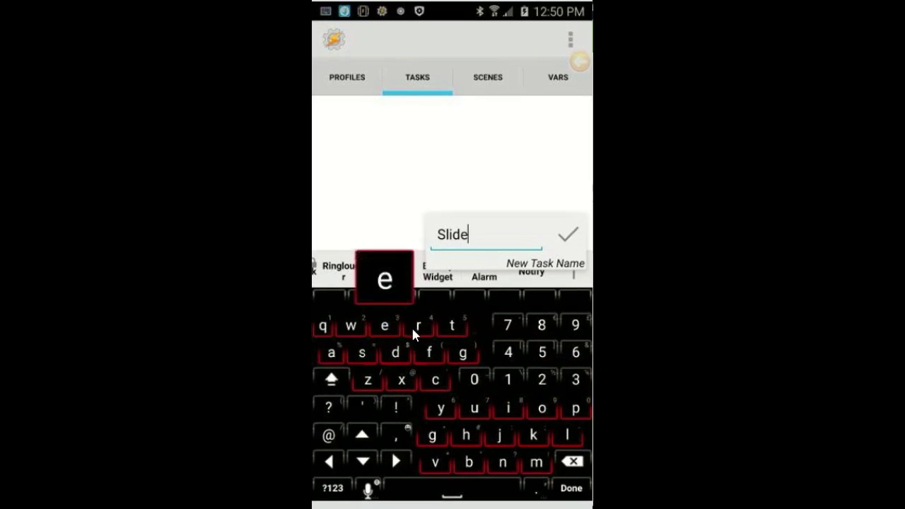
Complete the new task's name as Slider Notify and create the task.
left_click(418, 326)
left_click(463, 490)
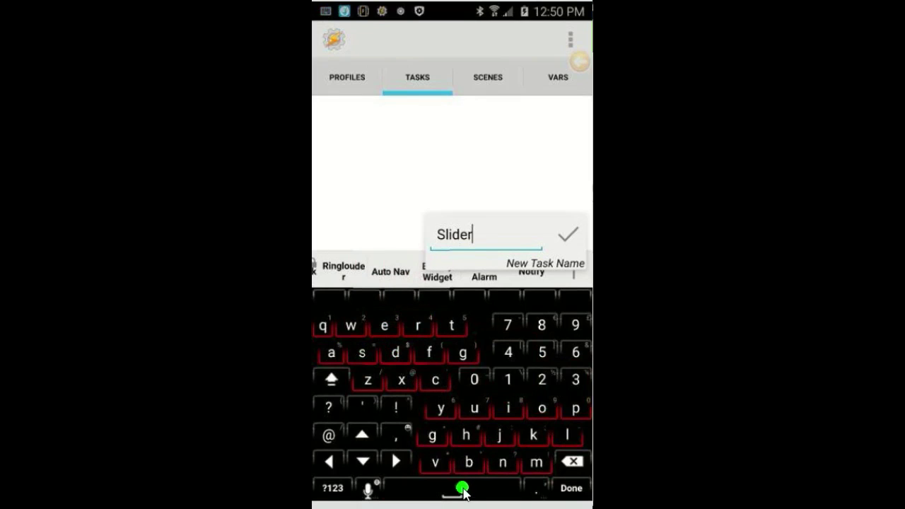
left_click(502, 463)
left_click(542, 408)
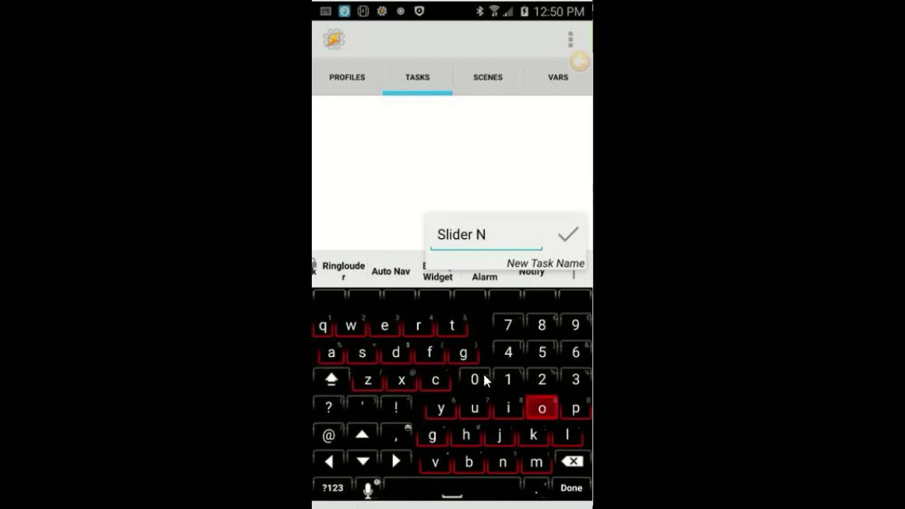
left_click(452, 325)
left_click(508, 408)
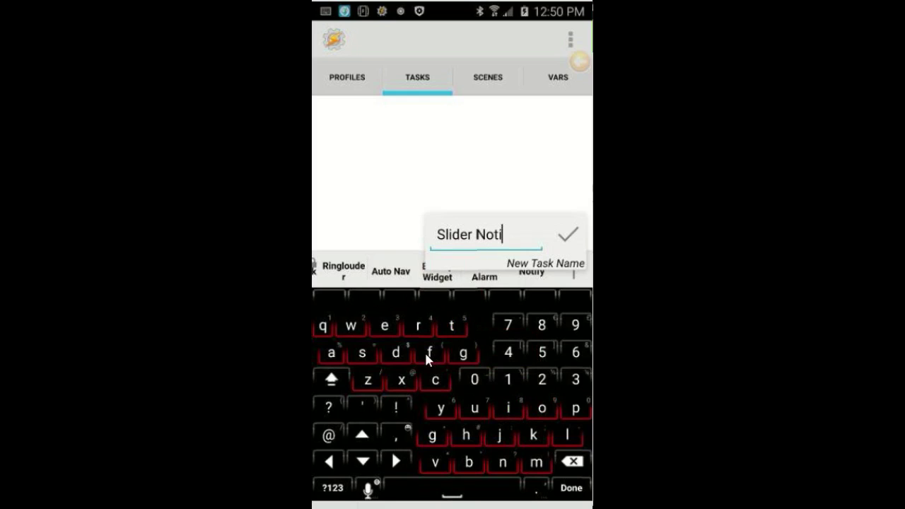
left_click(428, 352)
left_click(442, 410)
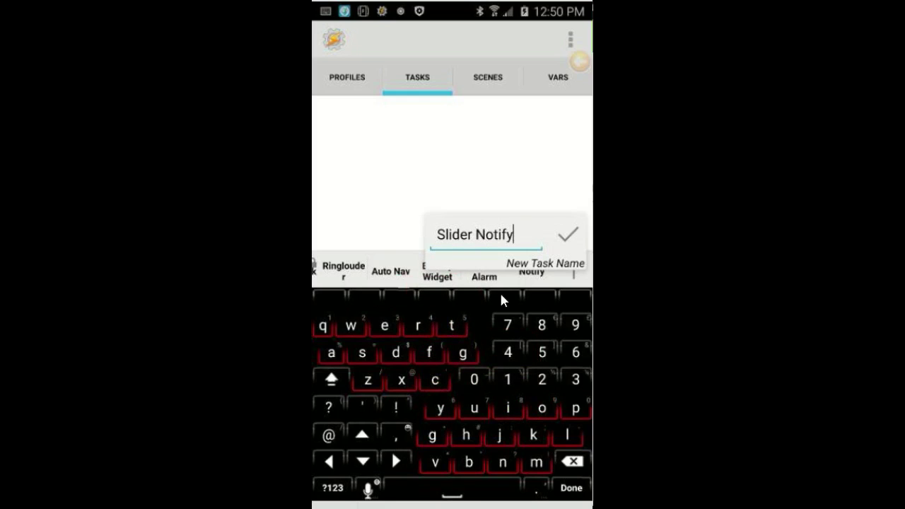
left_click(569, 236)
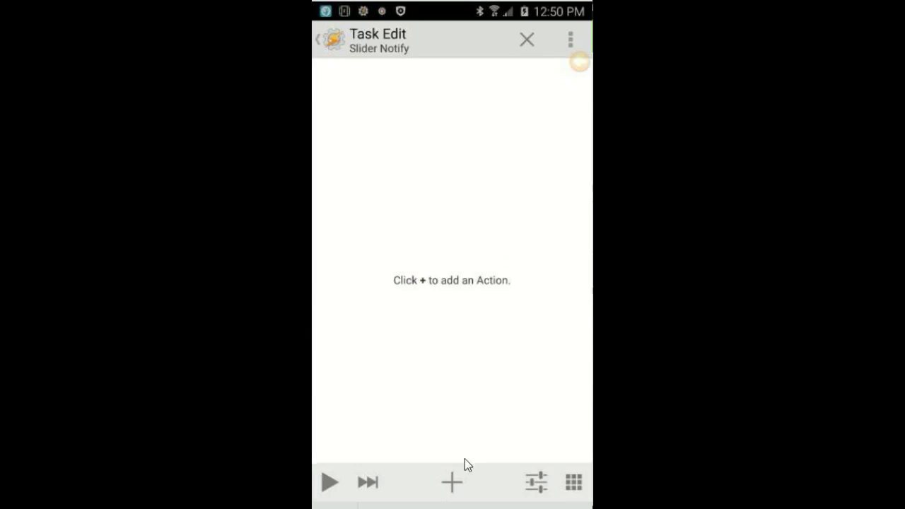
Add a Notify alert action to the Slider Notify task and set its title to Brightness.
left_click(452, 482)
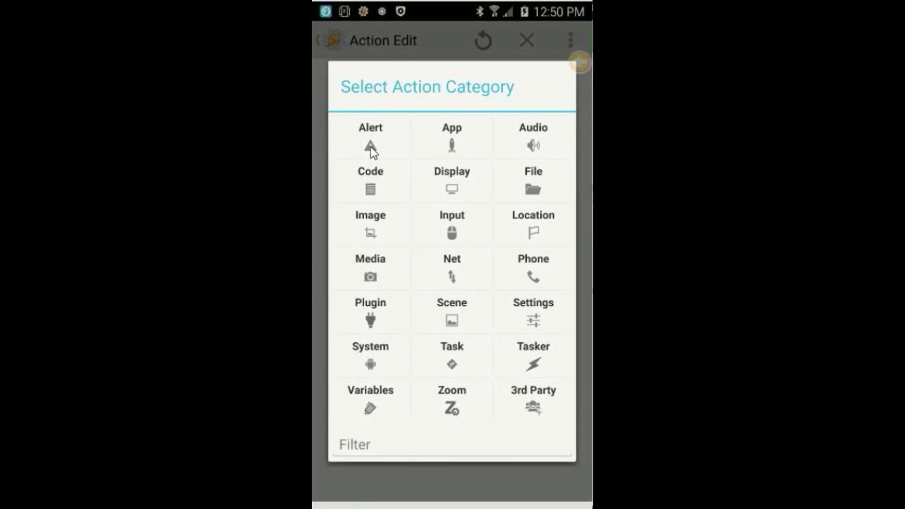
left_click(365, 138)
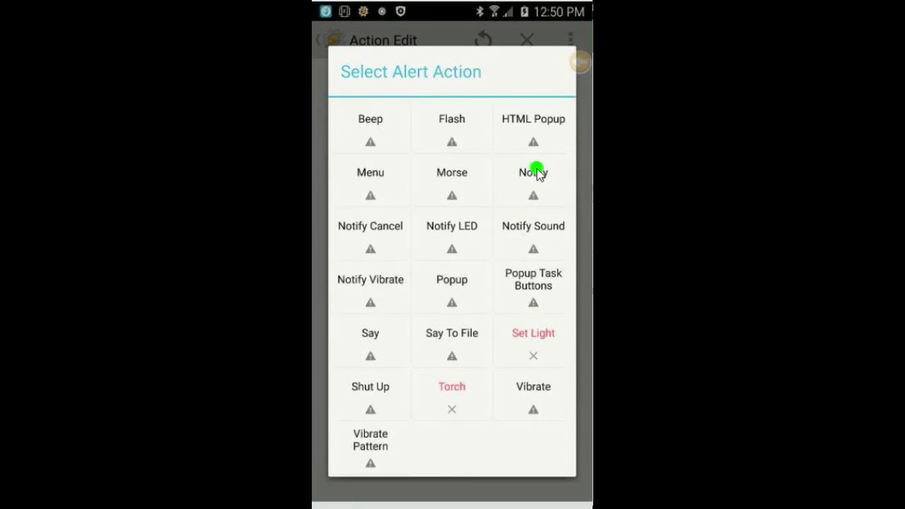
left_click(538, 172)
left_click(385, 127)
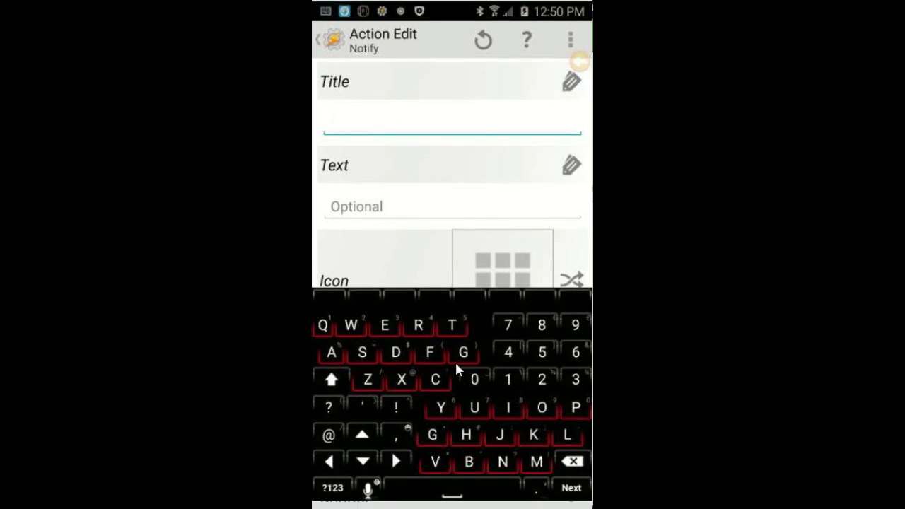
type("Bri")
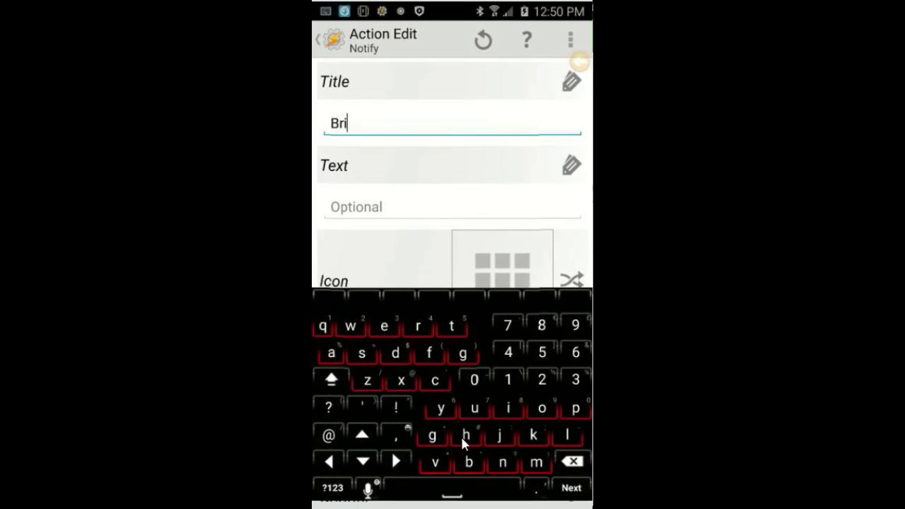
type("gh")
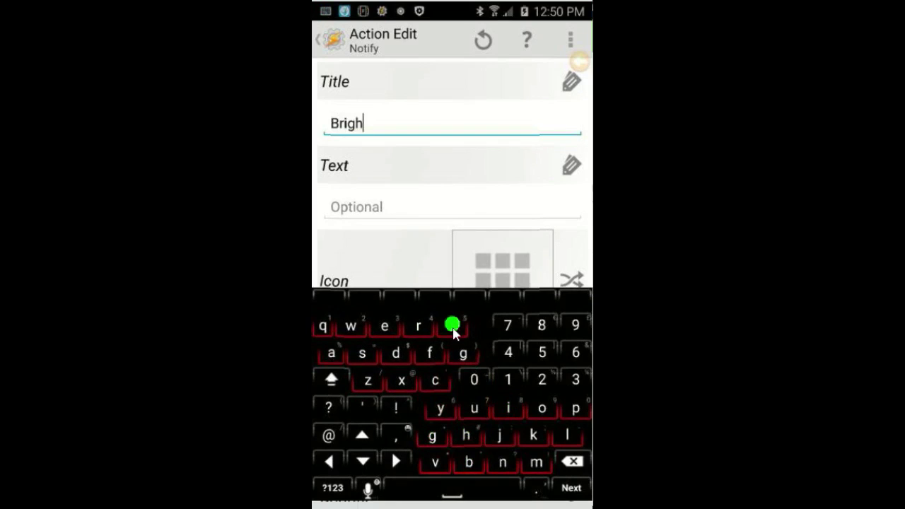
type("tn")
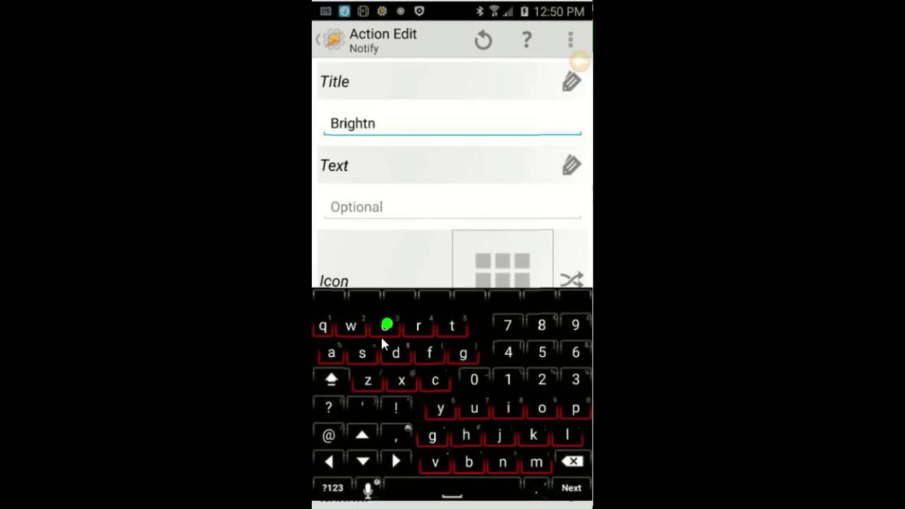
type("ess")
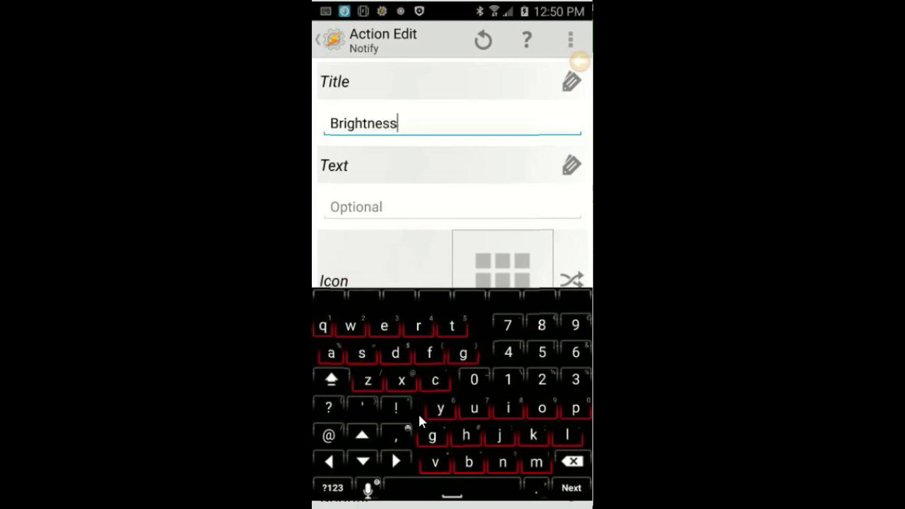
Give the Brightness notification the white sun icon from Tasker's built-in icons.
key("Escape")
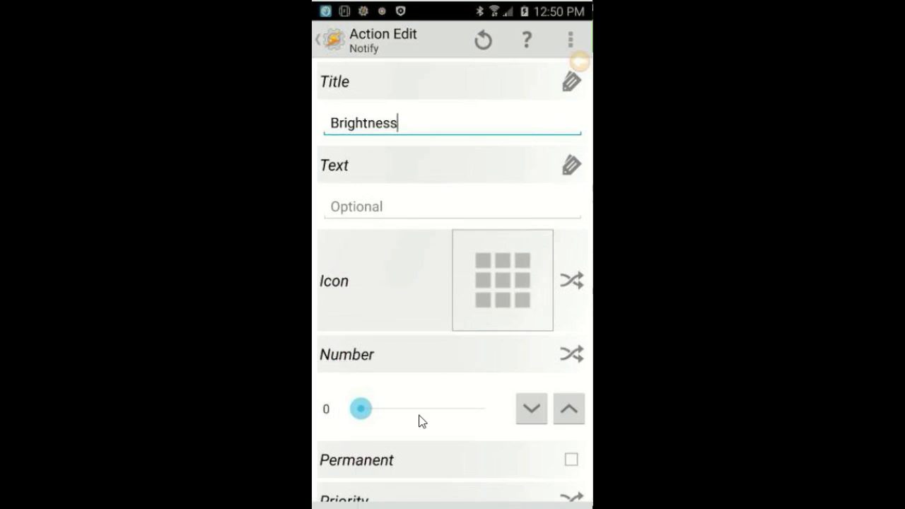
left_click(498, 275)
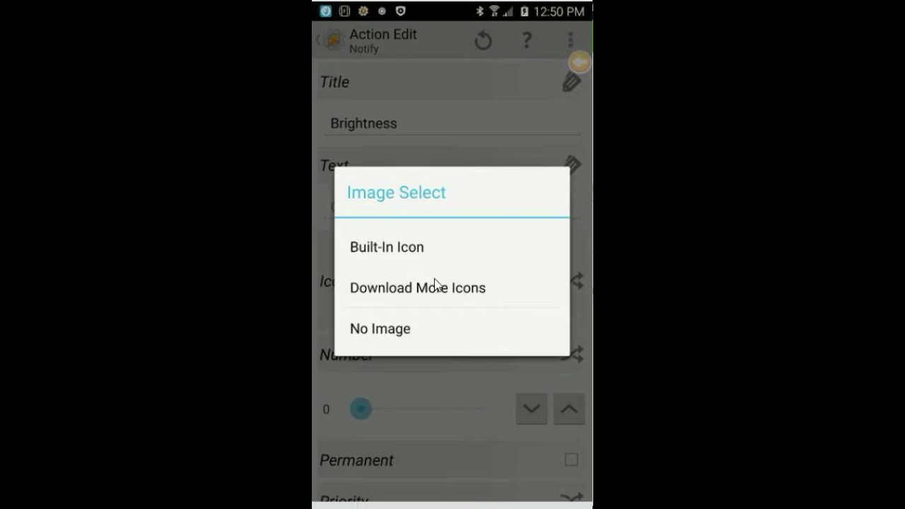
left_click(396, 246)
scroll(427, 310, "down", 3)
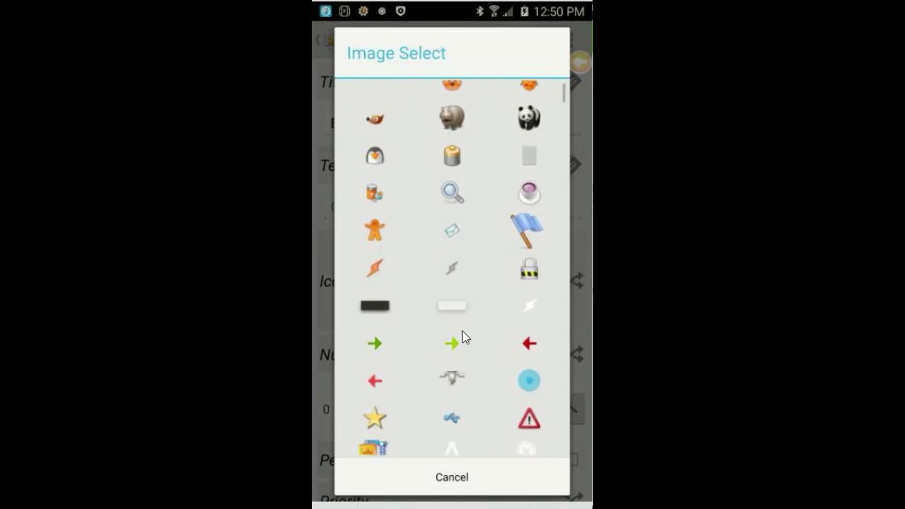
scroll(467, 341, "down", 10)
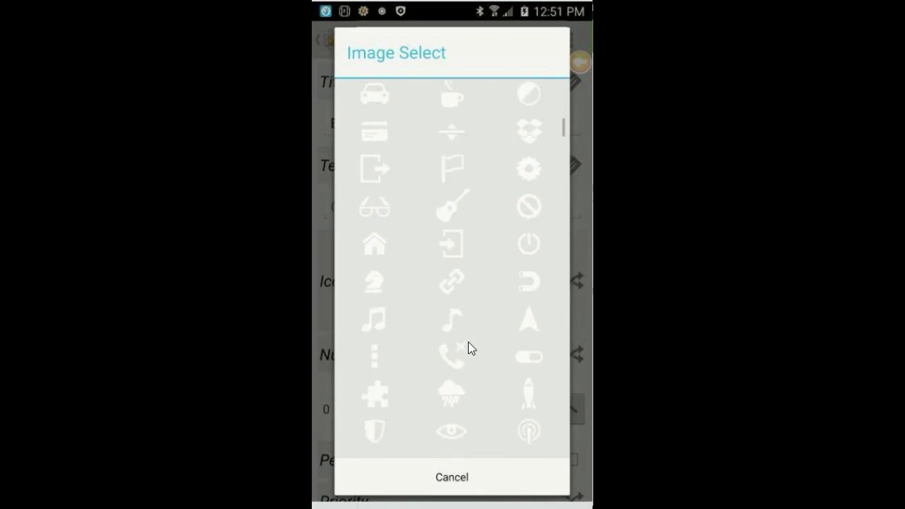
scroll(468, 343, "down", 5)
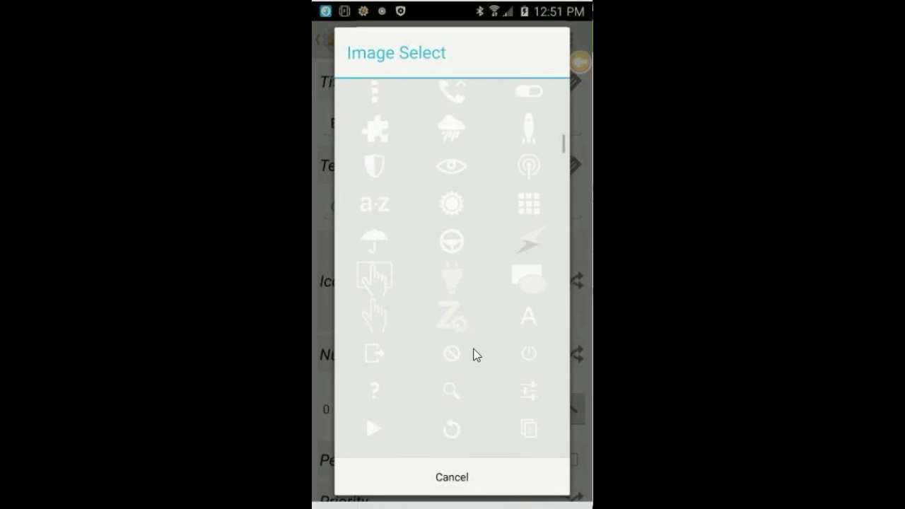
left_click(450, 136)
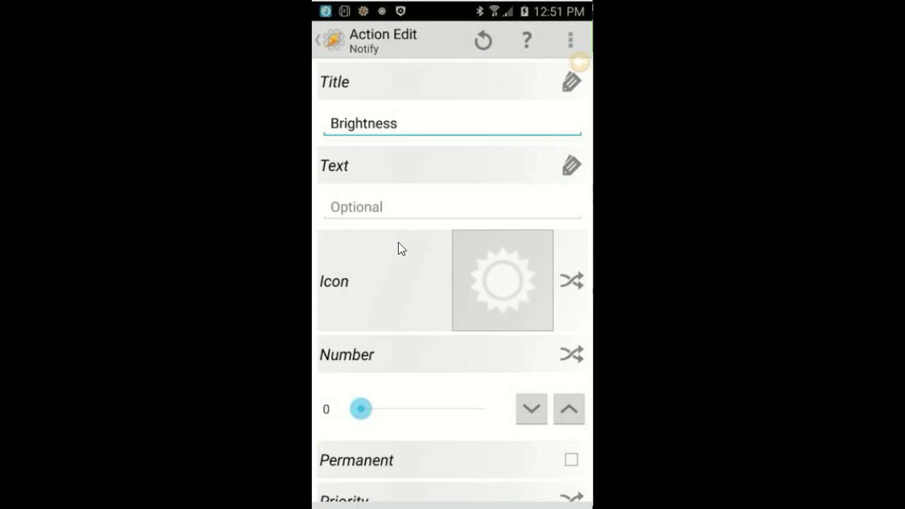
Make the Brightness notification permanent.
scroll(417, 342, "down", 3)
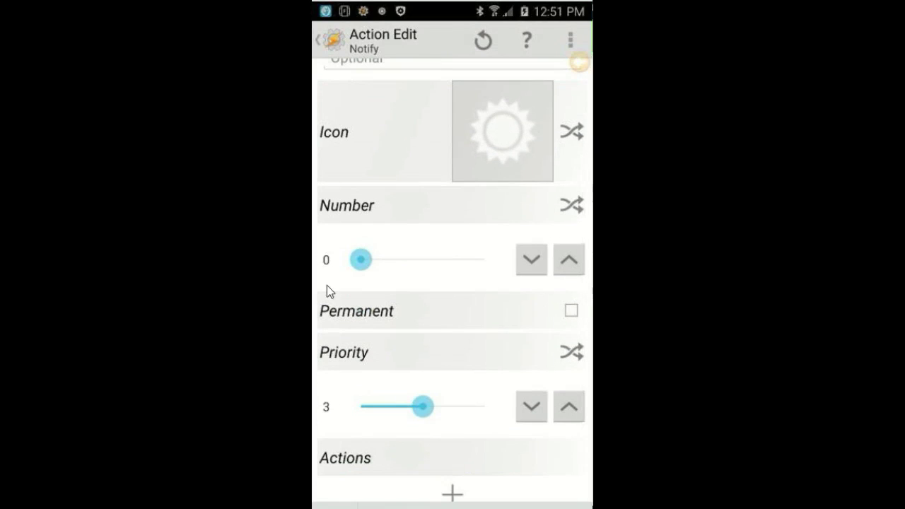
left_click(444, 311)
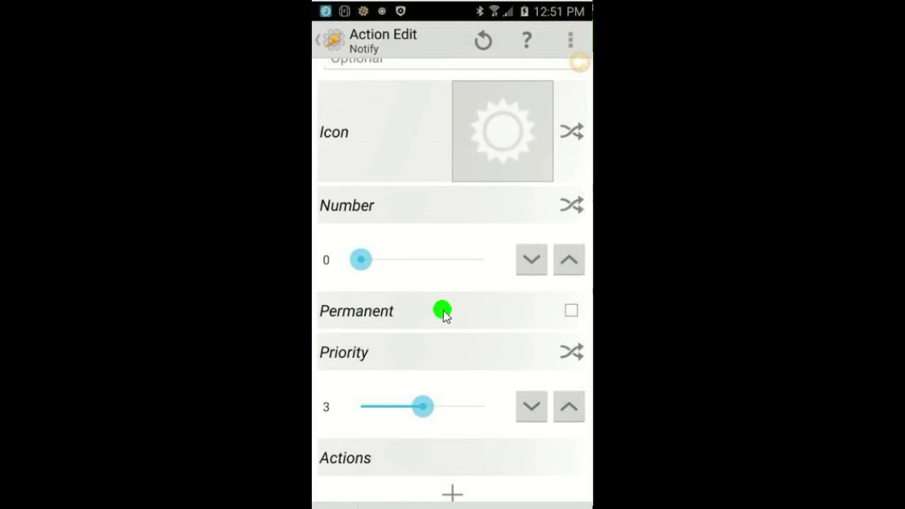
left_click(572, 312)
Add an action button to the notification that runs Show Scene for the Slider1 scene.
scroll(467, 452, "down", 2)
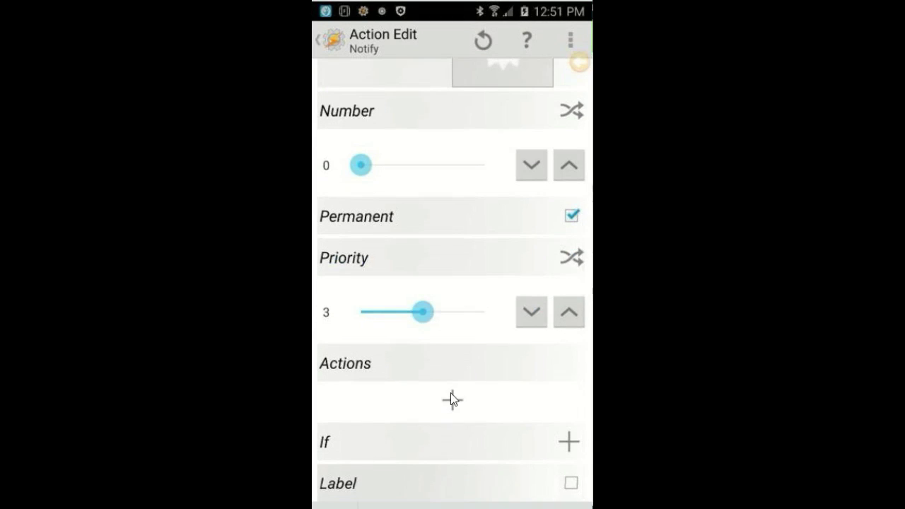
left_click(451, 394)
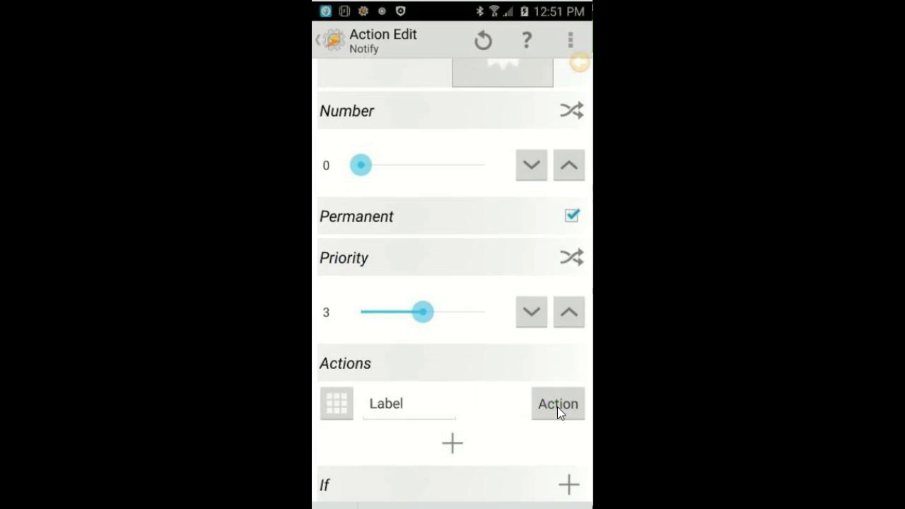
left_click(558, 406)
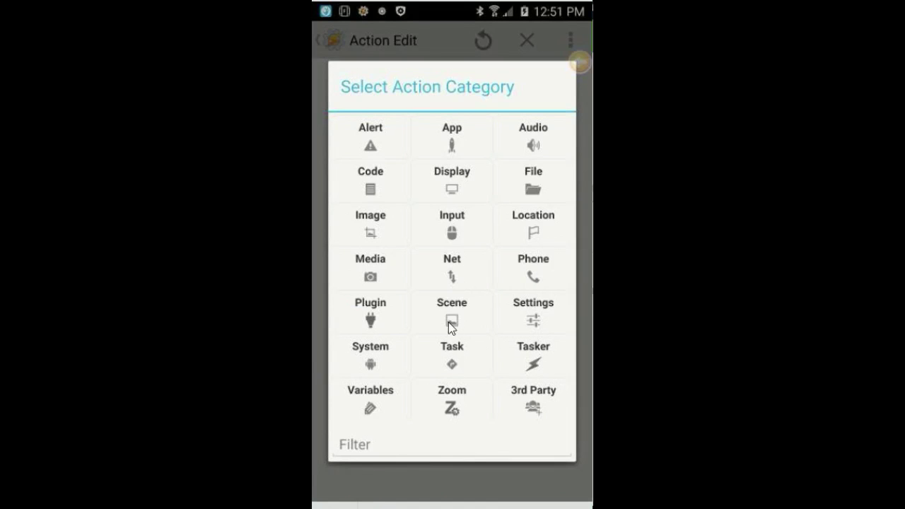
left_click(449, 302)
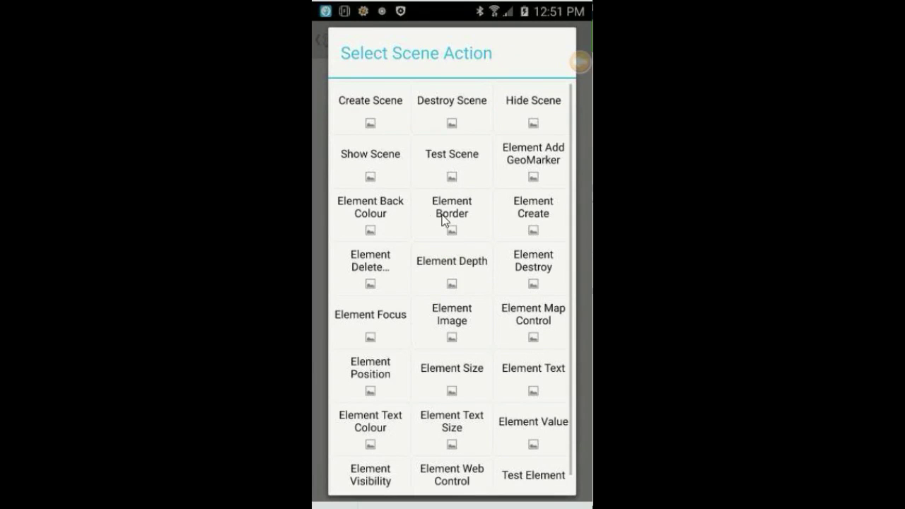
left_click(381, 159)
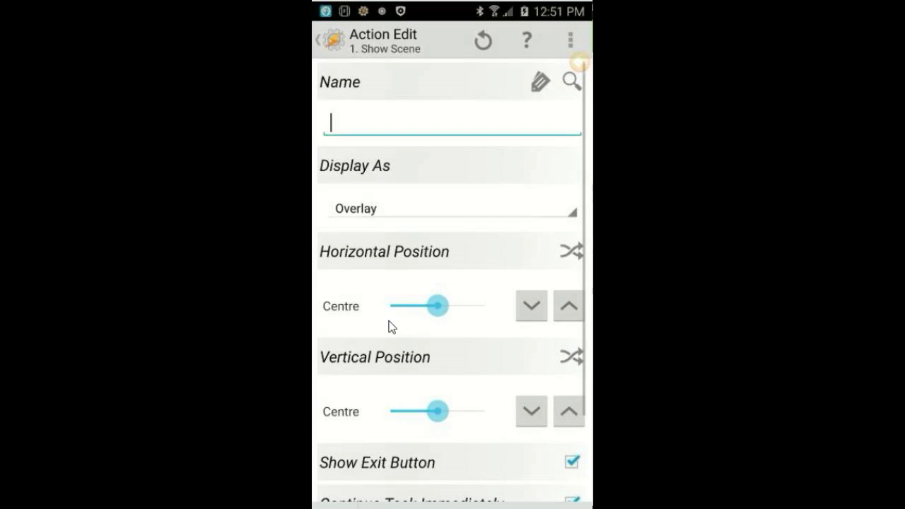
left_click(570, 82)
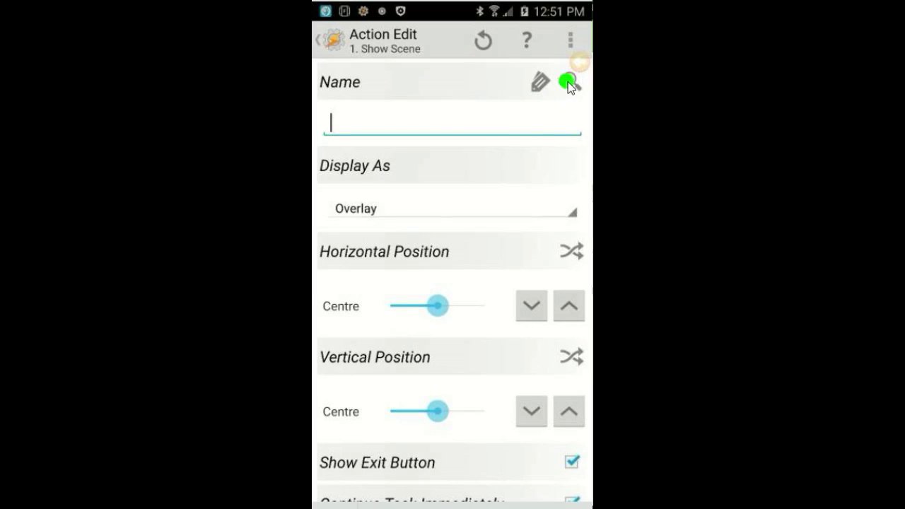
scroll(465, 311, "down", 5)
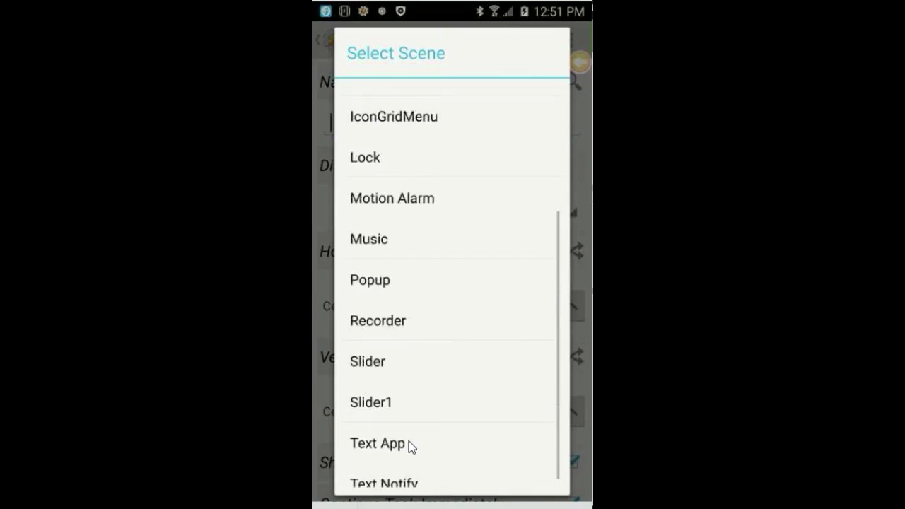
left_click(375, 384)
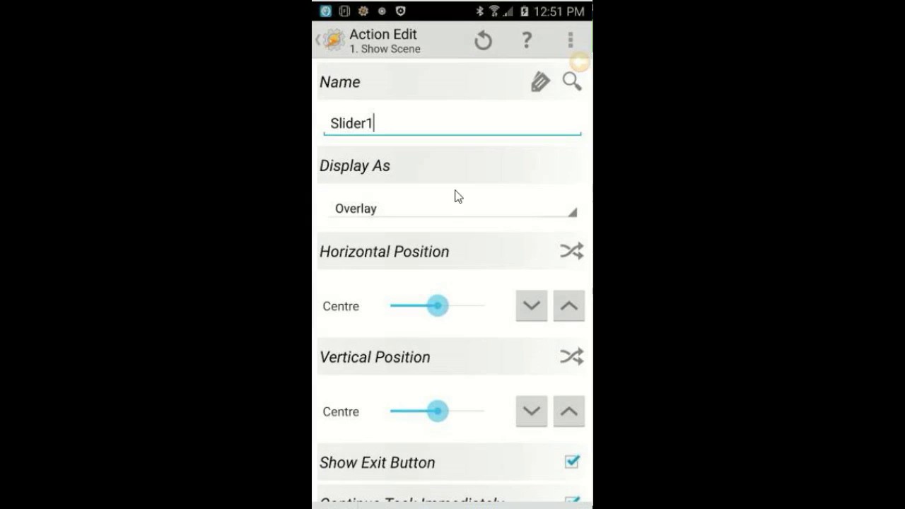
Display the Slider1 scene as a Dialog without an exit button and return to the Notify action.
left_click(413, 414)
left_click_drag(451, 250, 381, 130)
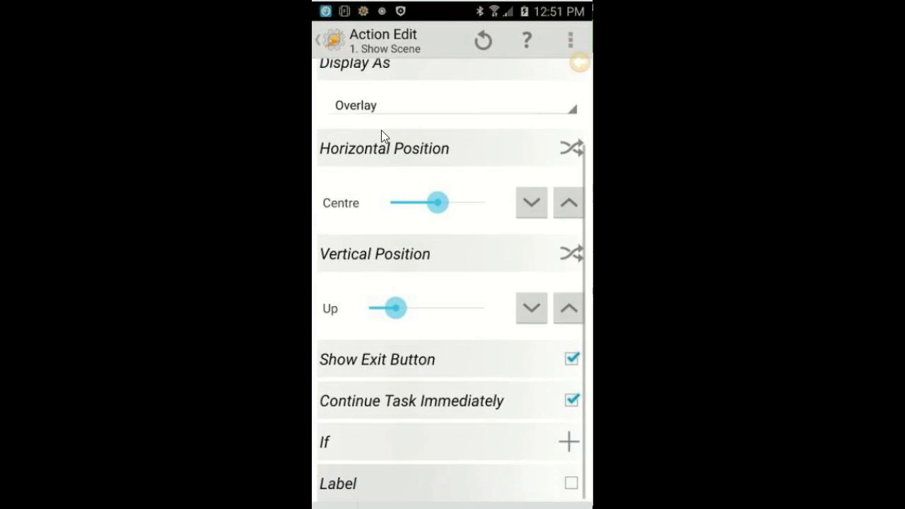
left_click(378, 105)
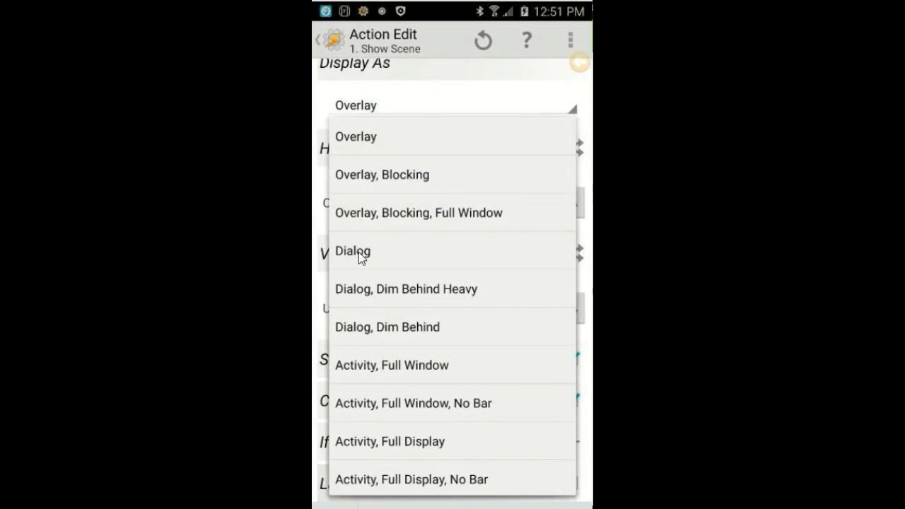
left_click(357, 253)
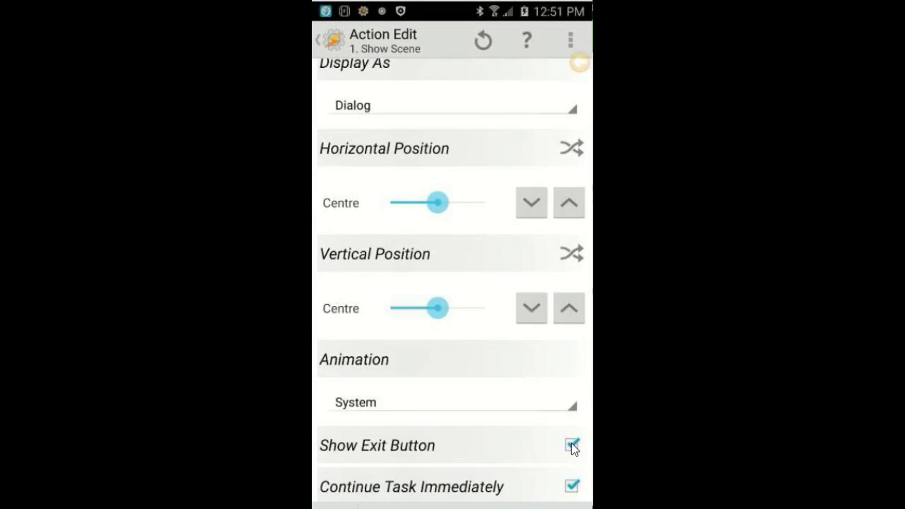
left_click(572, 444)
left_click(321, 42)
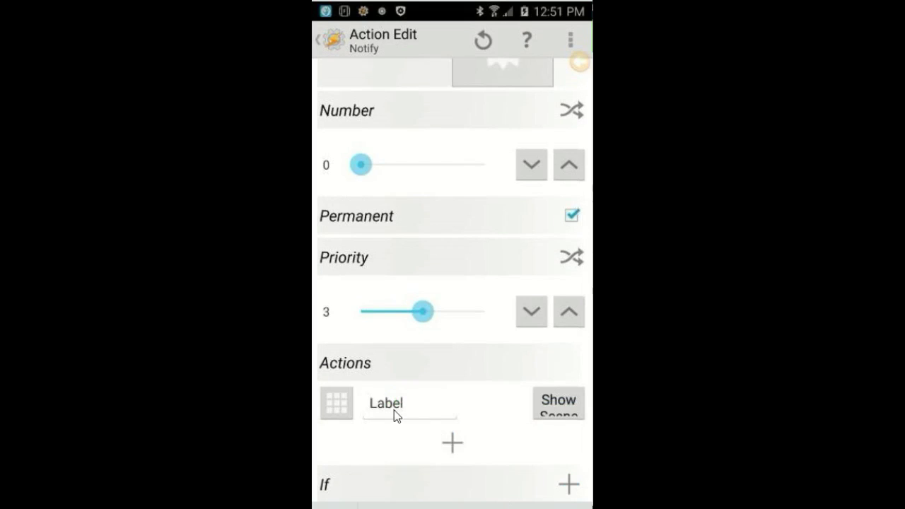
Label the notification's Show Scene action Brightness and return to the Slider Notify task.
left_click(394, 410)
left_click(468, 461)
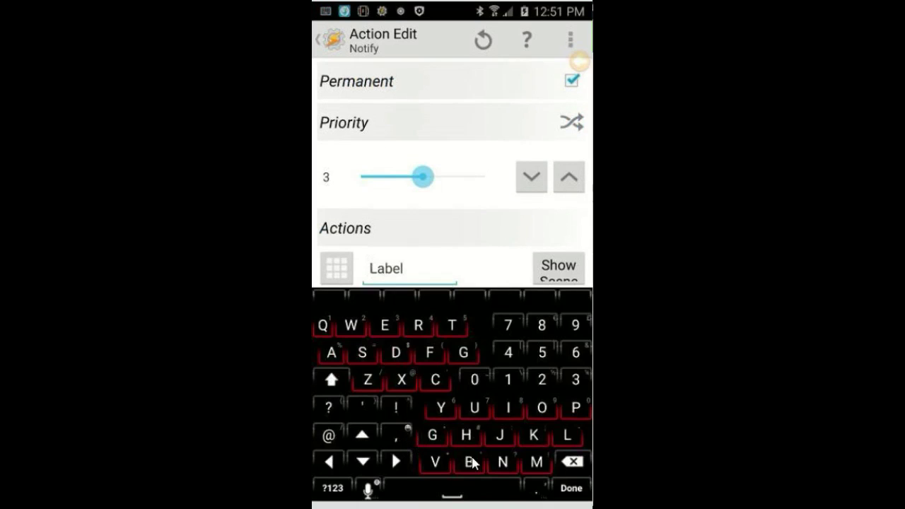
left_click(420, 327)
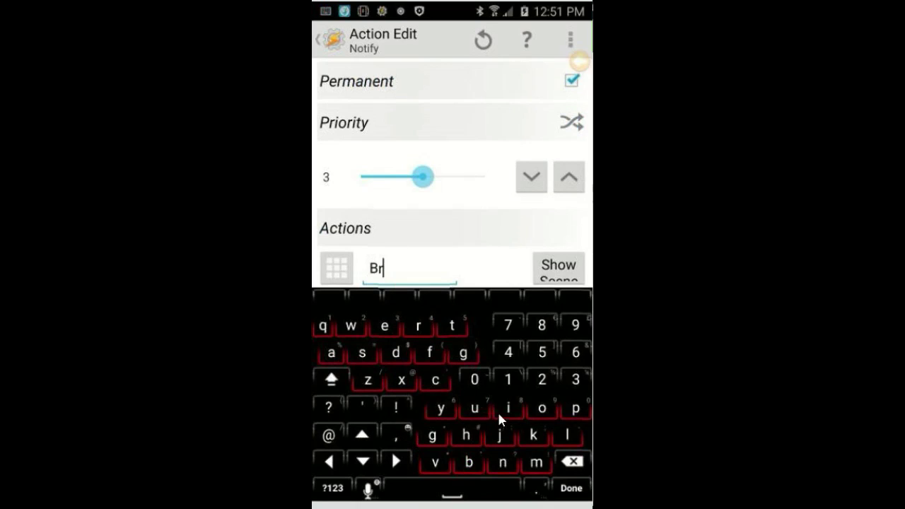
left_click(507, 410)
left_click(432, 435)
left_click(464, 437)
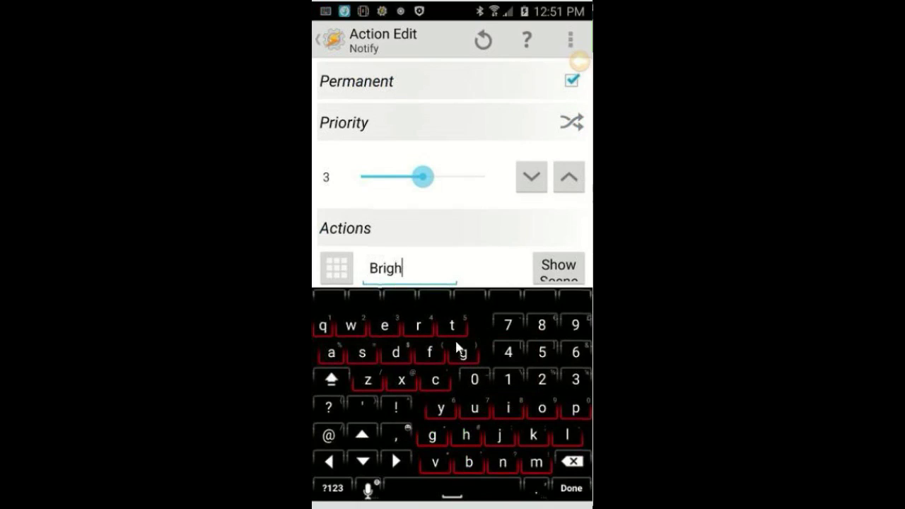
left_click(453, 325)
left_click(502, 462)
left_click(384, 325)
left_click(362, 352)
left_click(361, 352)
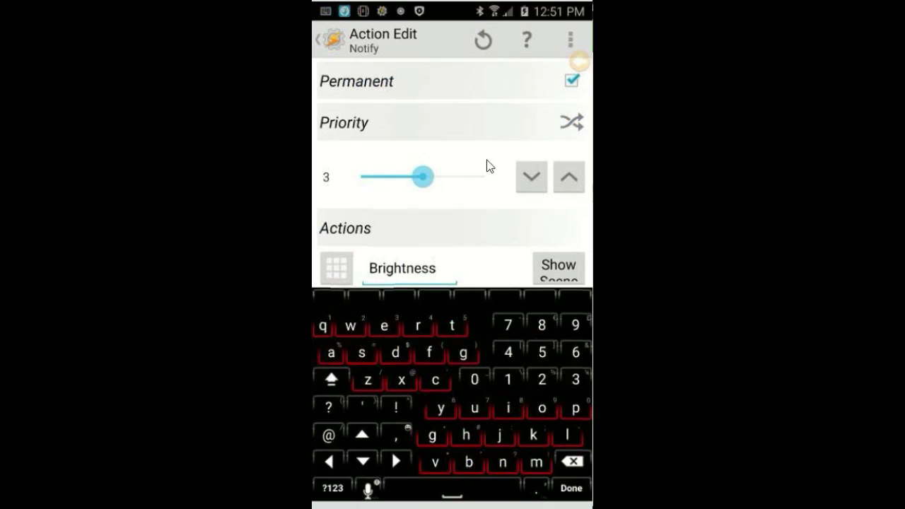
left_click(326, 41)
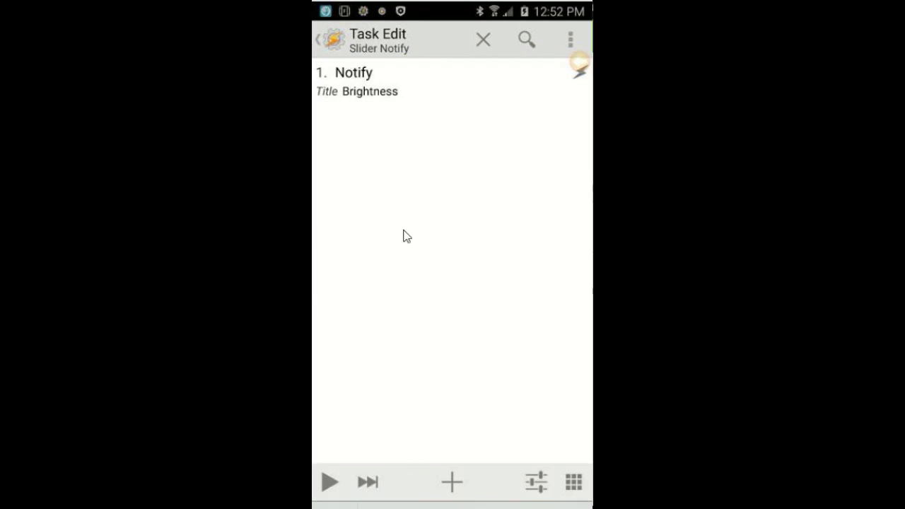
Run the Slider Notify task and open the slider scene through the Brightness action of the posted notification.
left_click(330, 483)
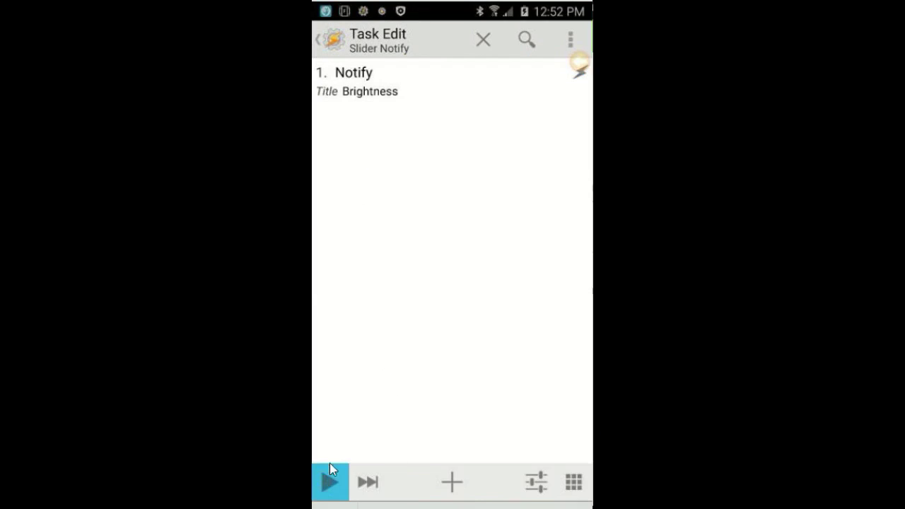
left_click(330, 17)
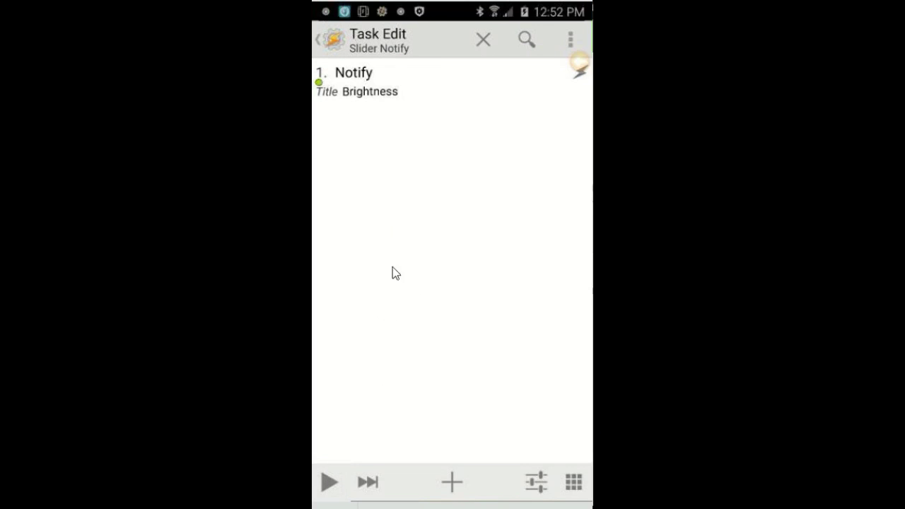
left_click_drag(329, 11, 329, 283)
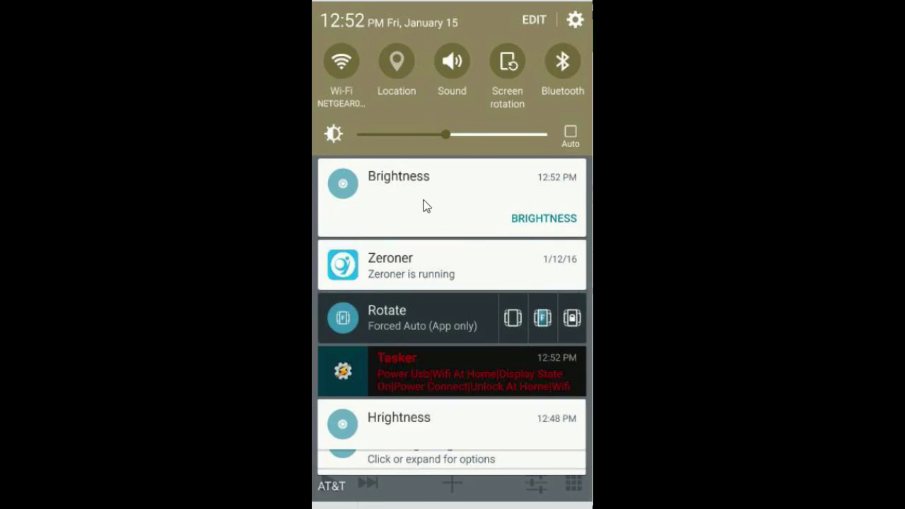
left_click_drag(427, 206, 452, 206)
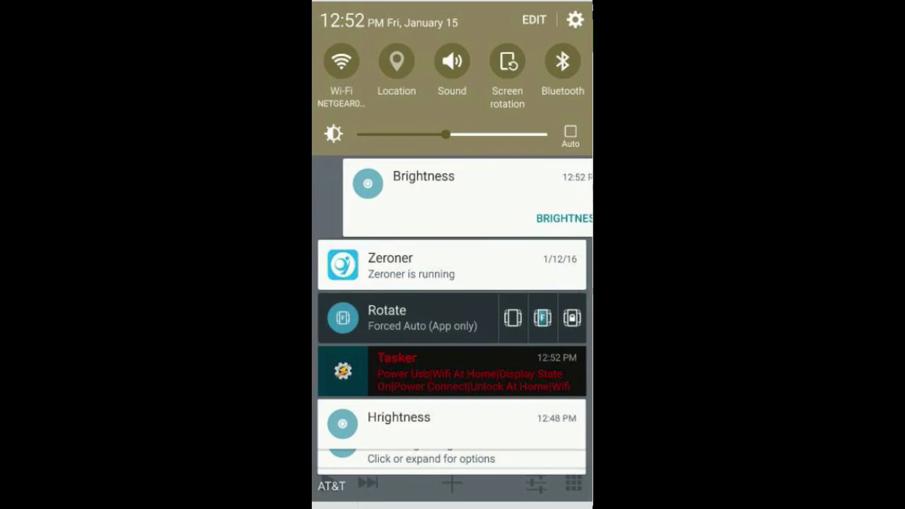
left_click(562, 220)
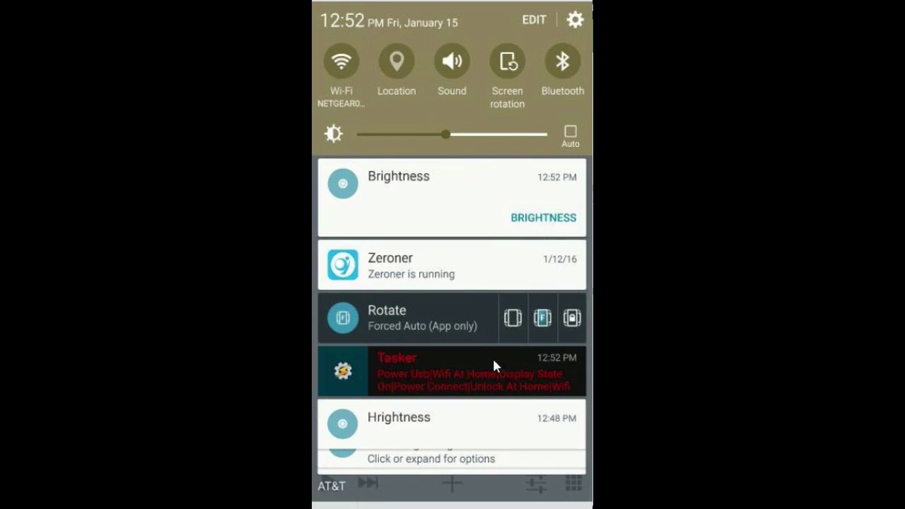
left_click(514, 407)
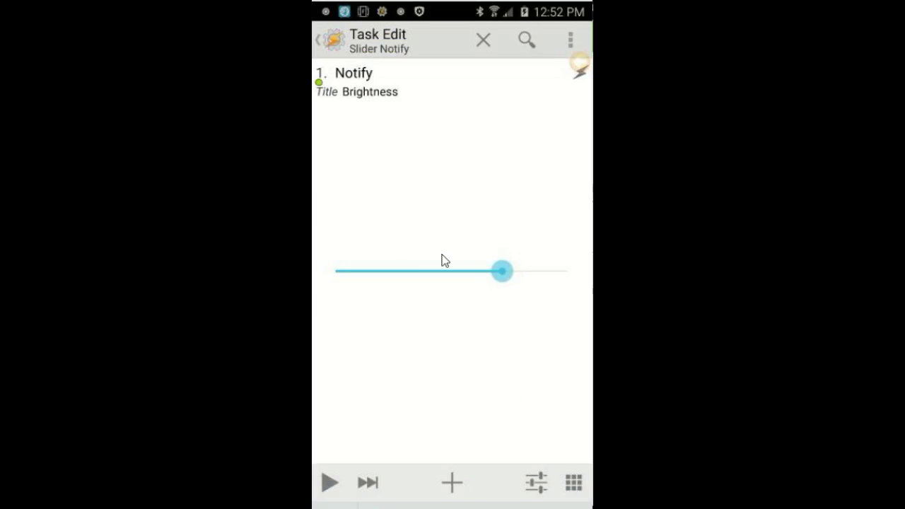
Test the brightness slider by moving it between low and high levels, and dismiss the scene.
left_click_drag(500, 272, 558, 269)
left_click(400, 271)
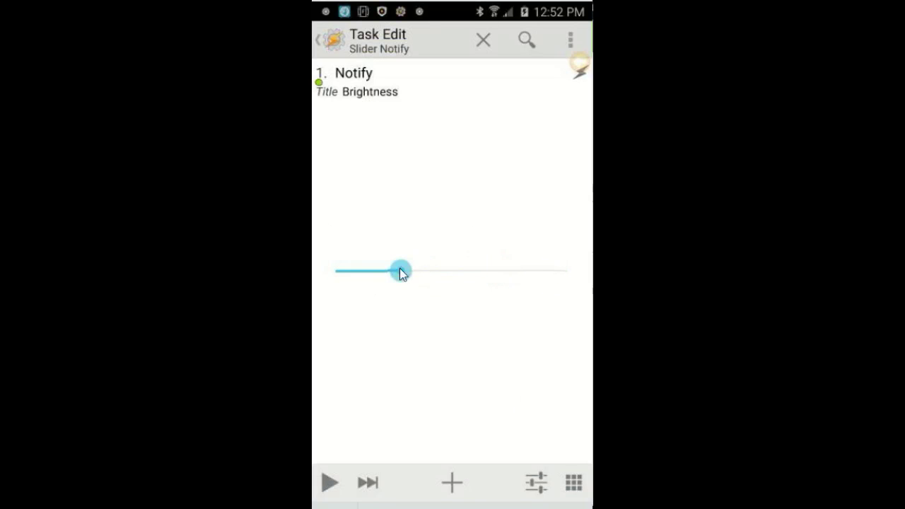
left_click_drag(400, 270, 562, 281)
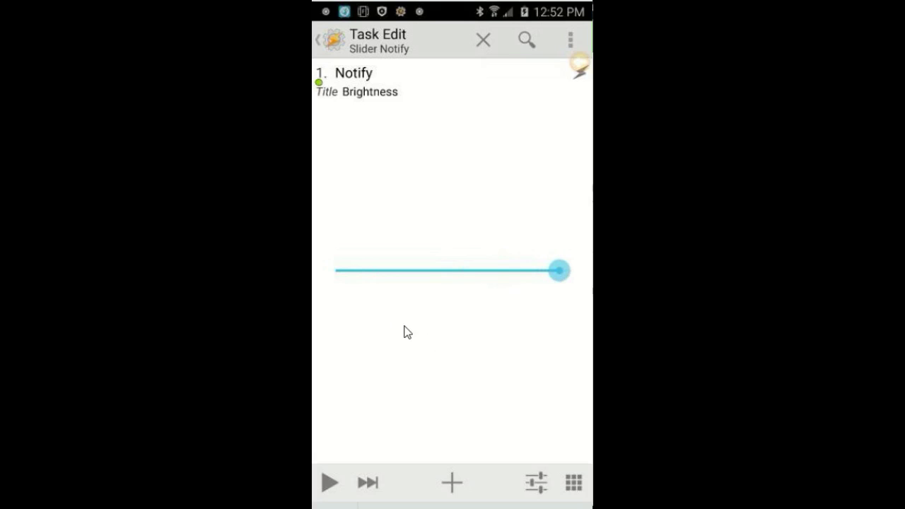
left_click(462, 429)
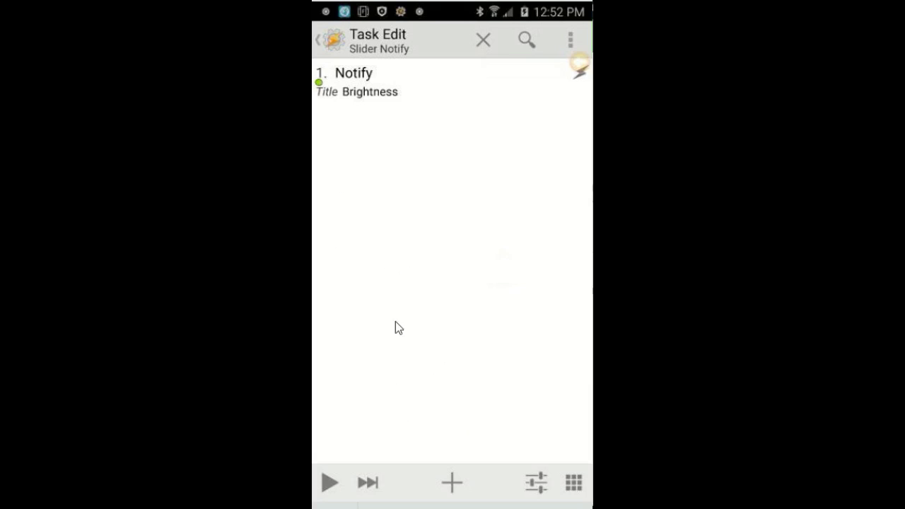
Add a Notify Cancel alert action with no title after the Notify action and run the Slider Notify task.
left_click(452, 483)
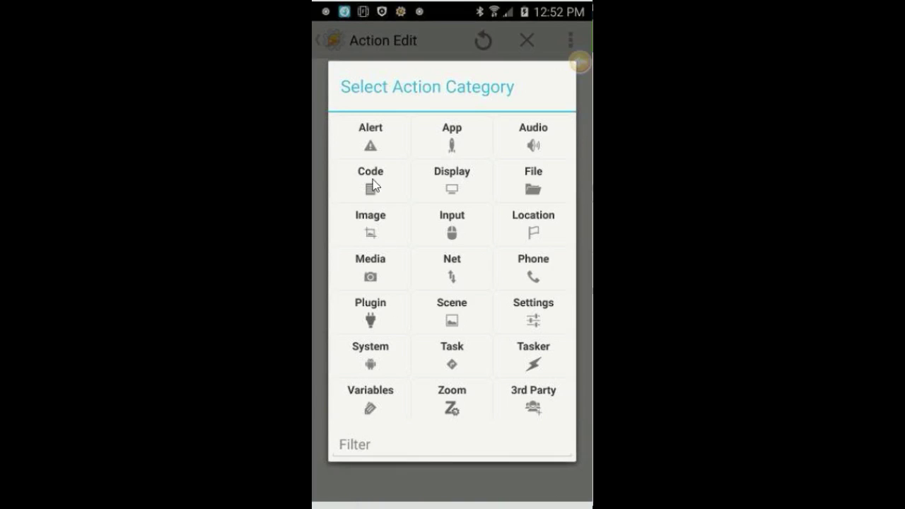
left_click(371, 136)
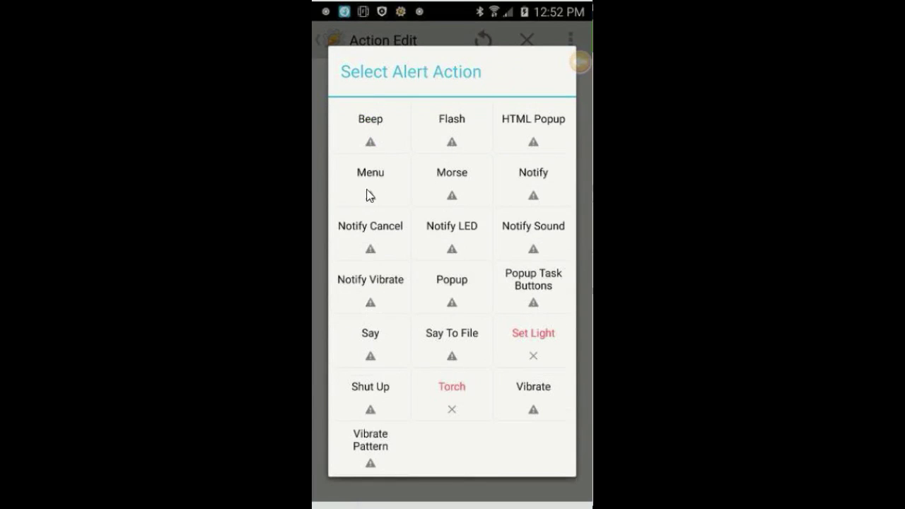
left_click(371, 227)
left_click(331, 37)
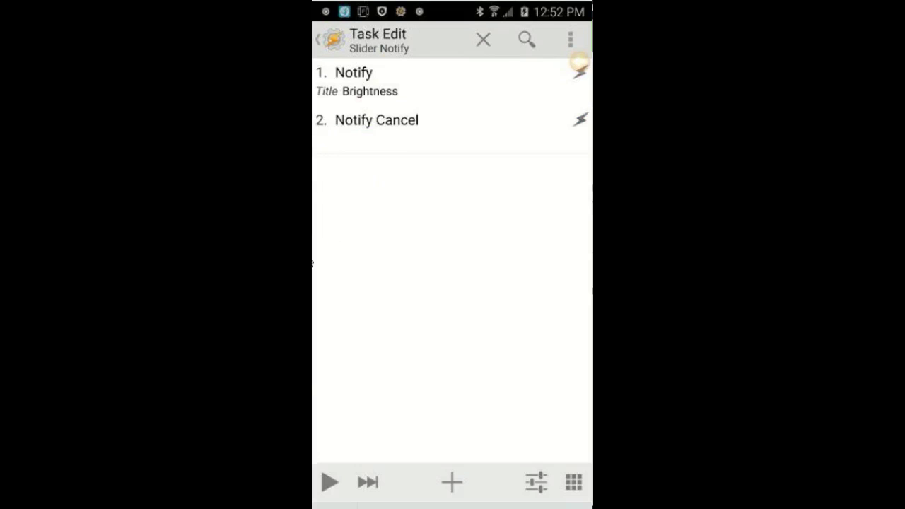
left_click(328, 482)
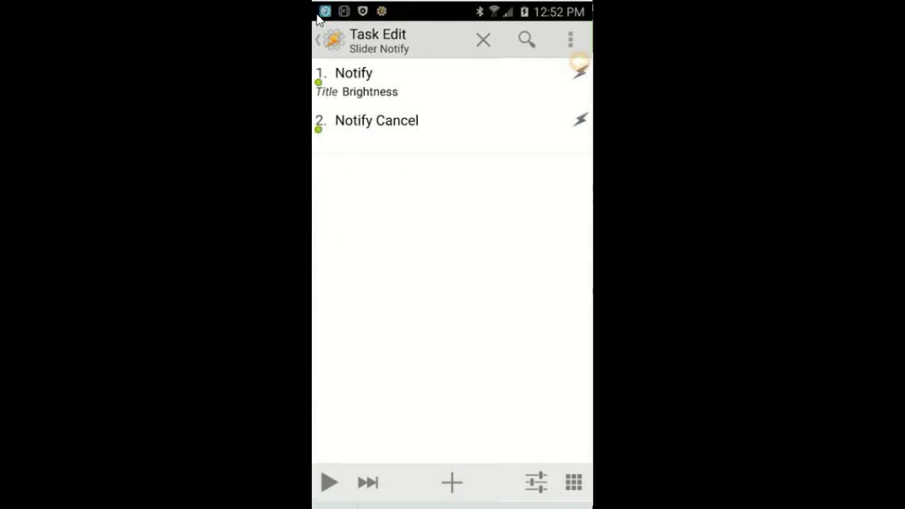
Disable the Notify Cancel action and return to the Notify project's task list.
left_click(362, 119)
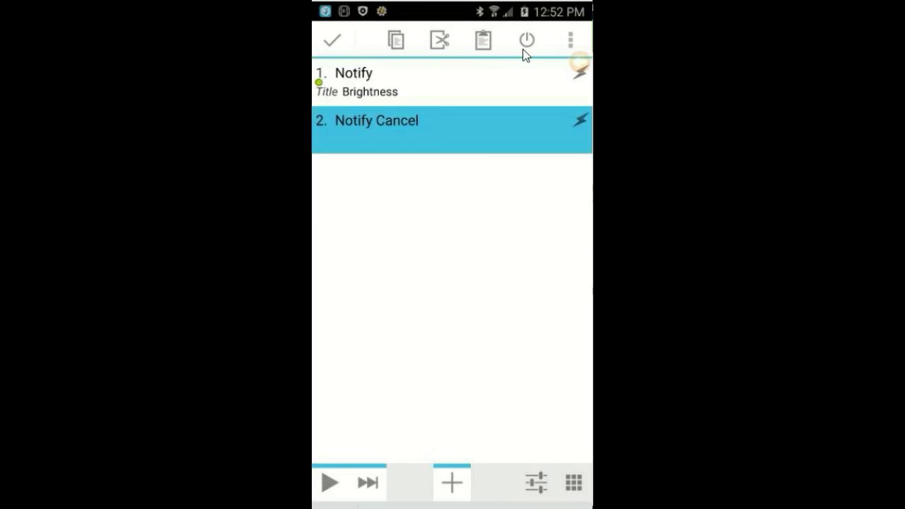
left_click(526, 42)
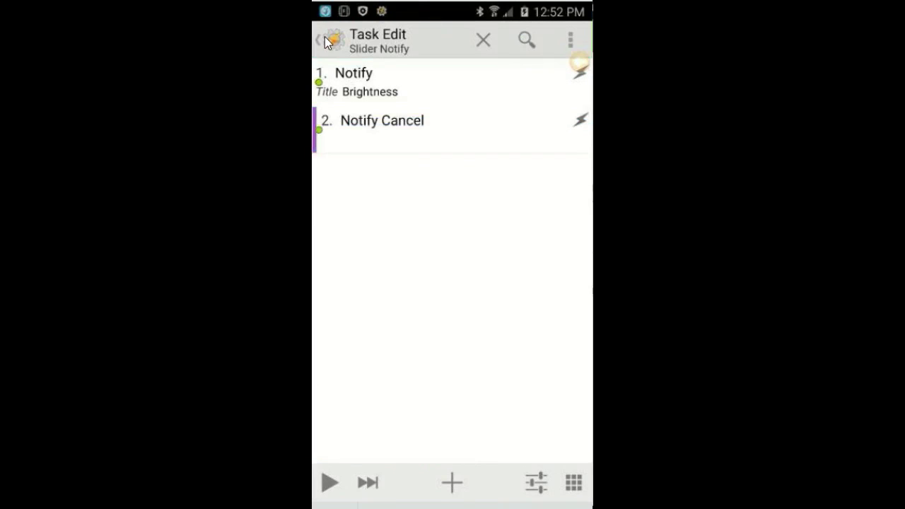
left_click(326, 41)
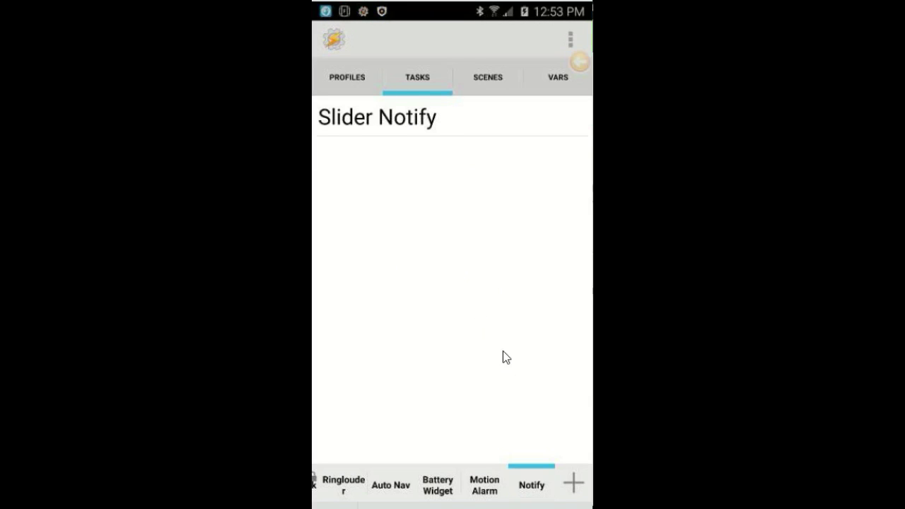
Create a new task named Button Notify in the Notify project.
left_click(573, 484)
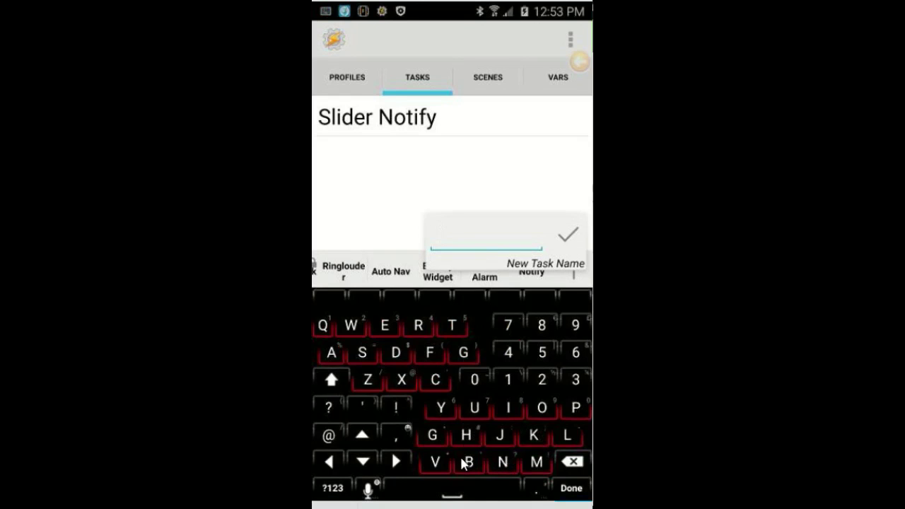
type("Bu")
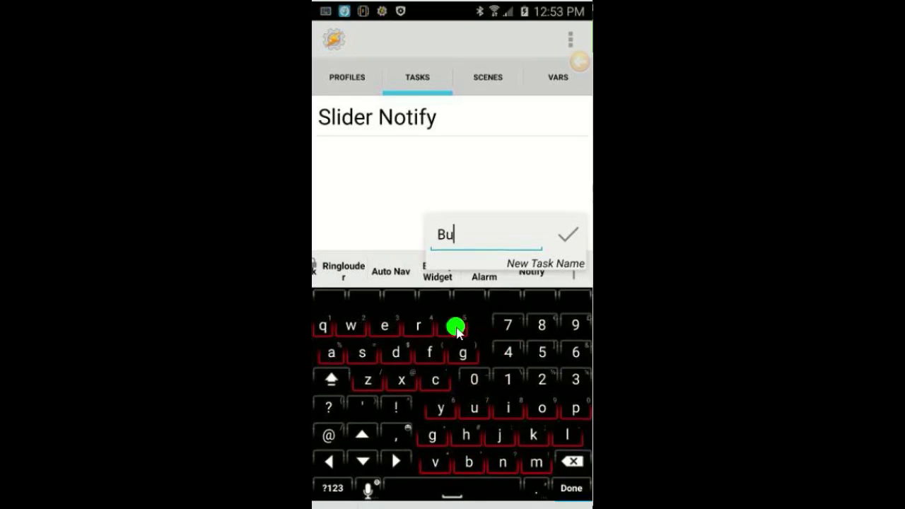
type("tton ")
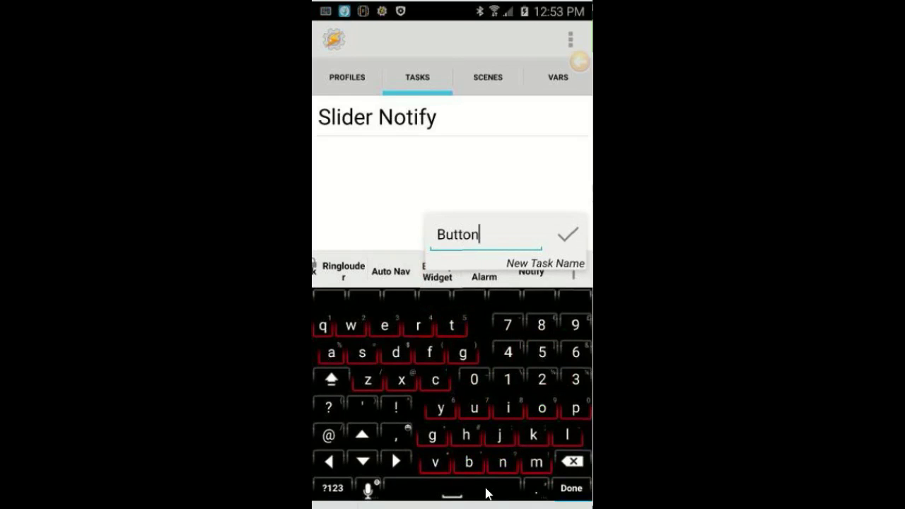
type("N")
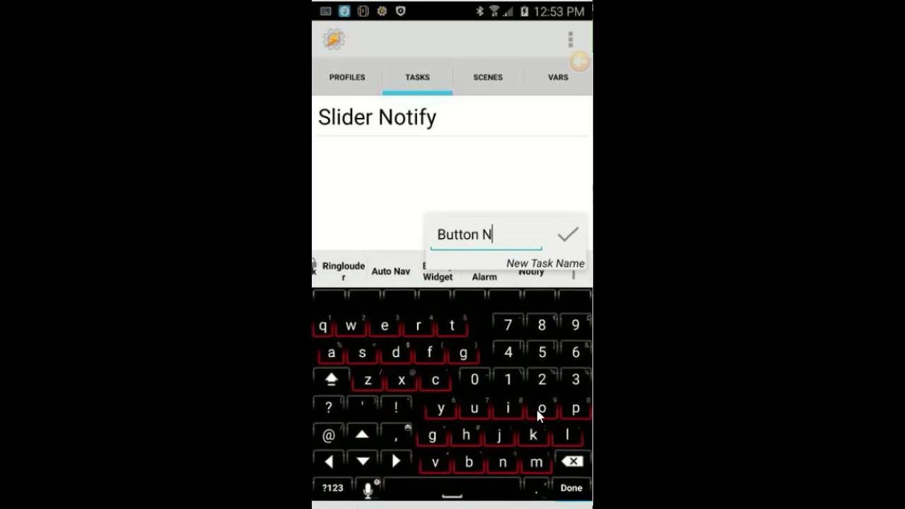
type("otif")
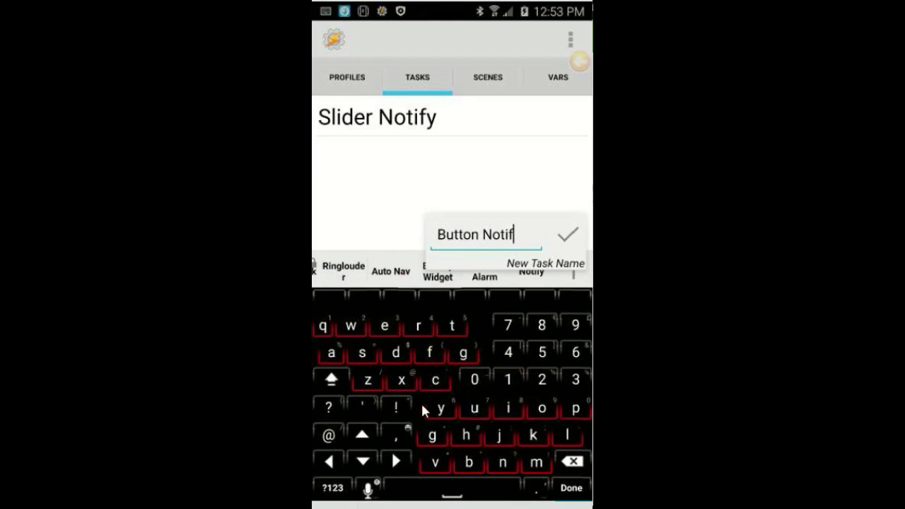
type("y")
left_click(568, 234)
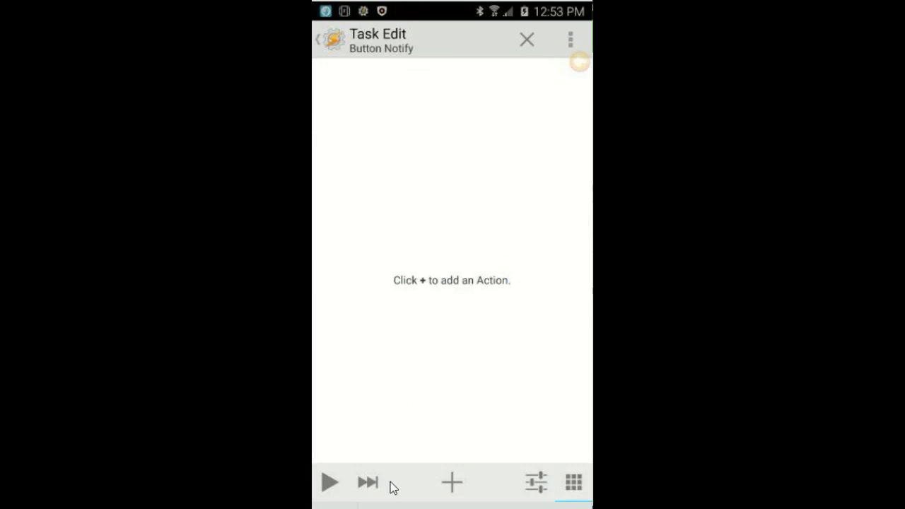
Add a Notify alert action to the Button Notify task and title it Hrightness.
left_click(454, 483)
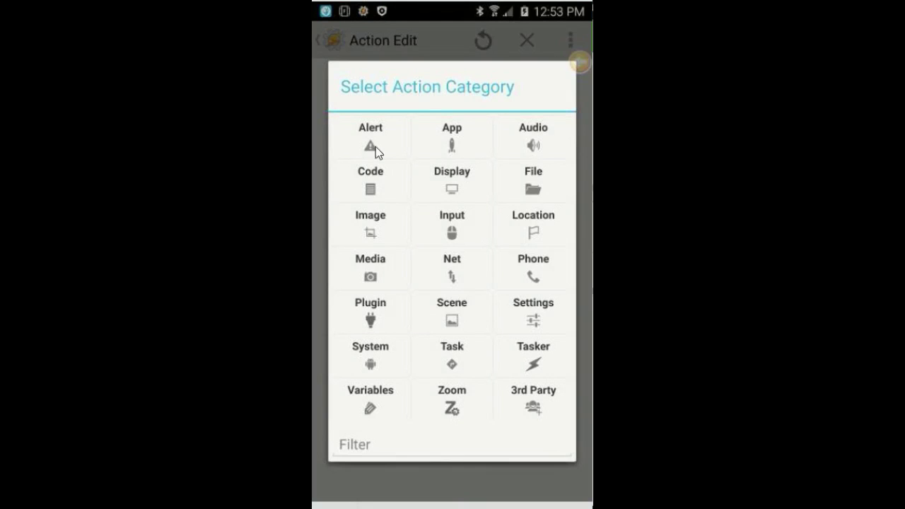
left_click(366, 133)
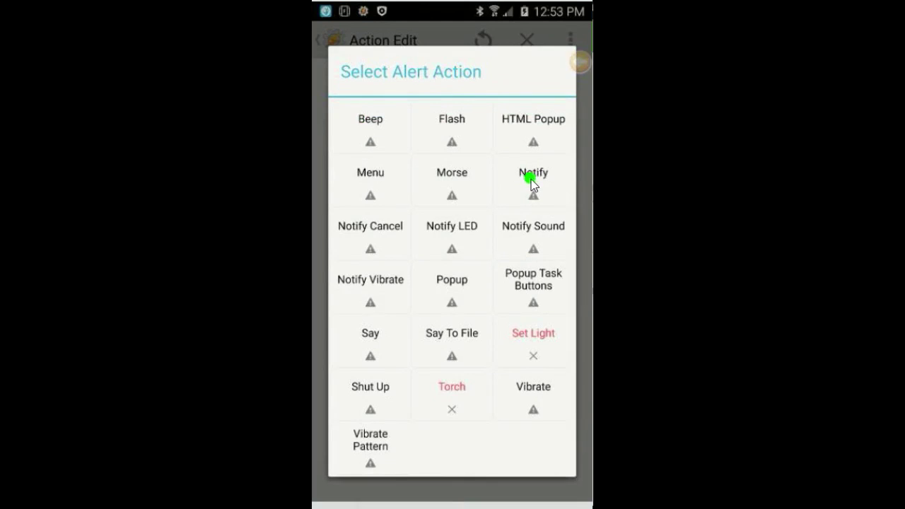
left_click(532, 180)
left_click(330, 120)
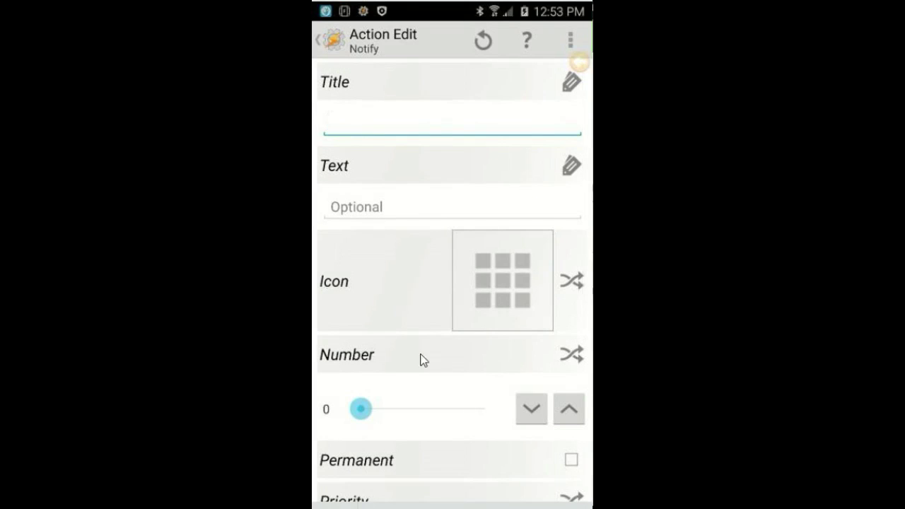
type("H")
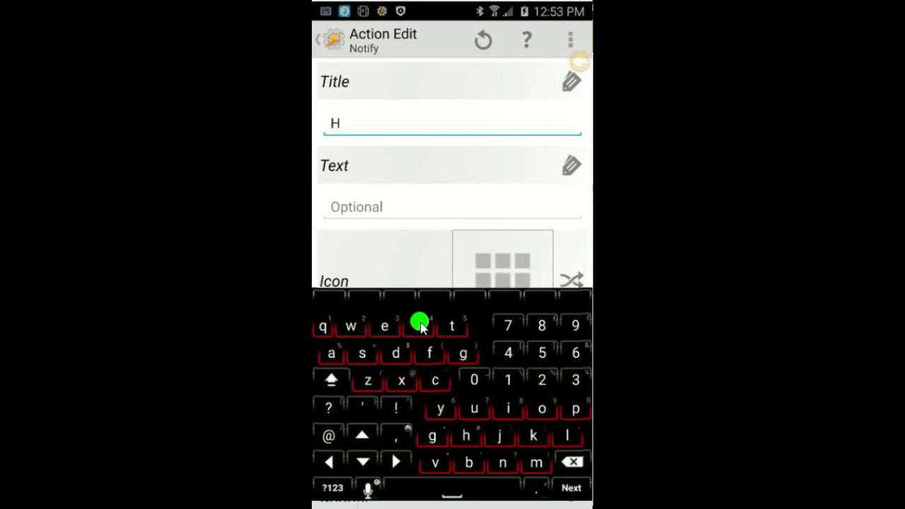
type("ri")
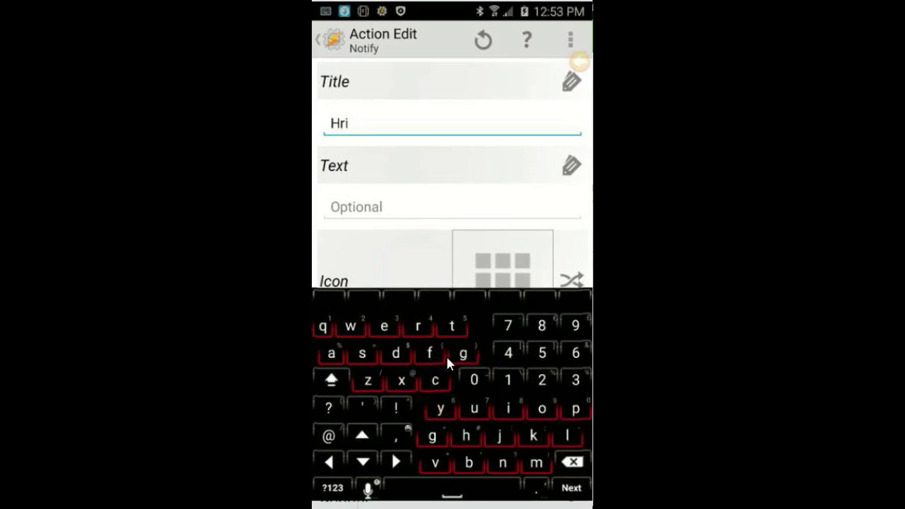
type("gh")
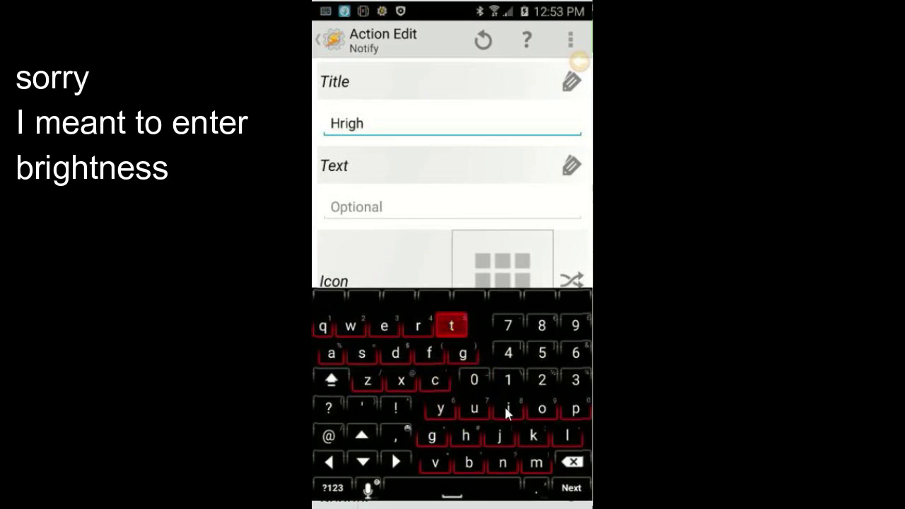
type("tness")
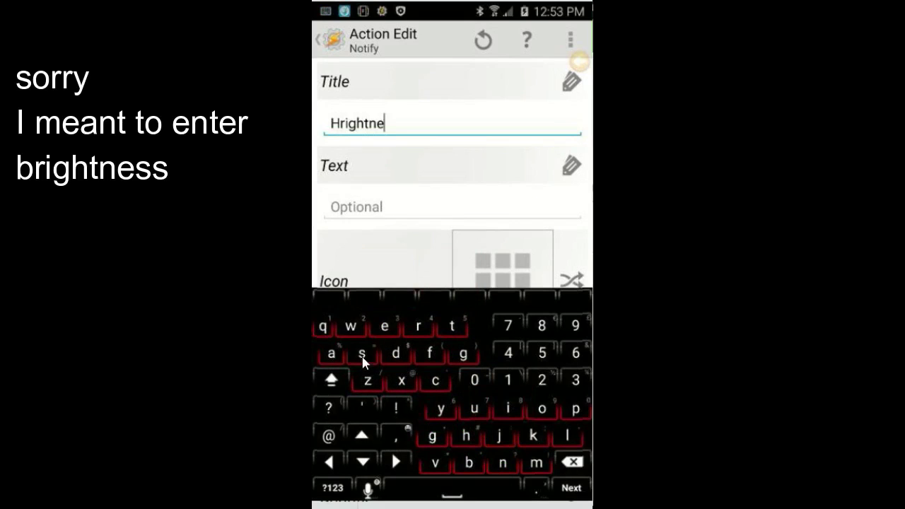
Set the notification's icon to the built-in panda image.
left_click(497, 269)
left_click(417, 254)
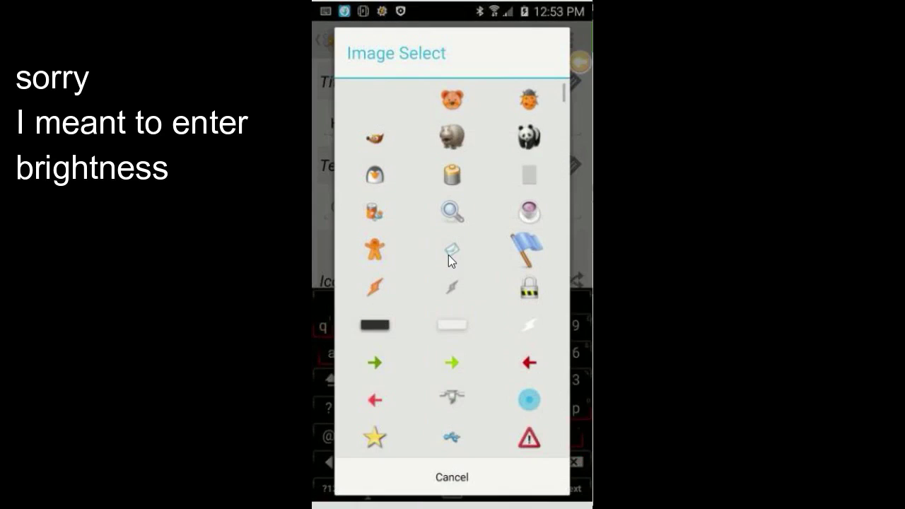
scroll(437, 358, "down", 3)
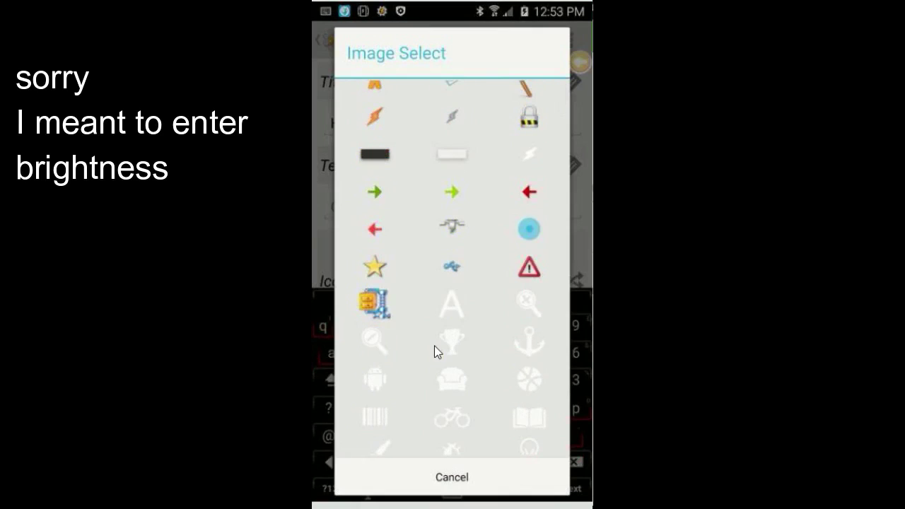
scroll(409, 293, "up", 3)
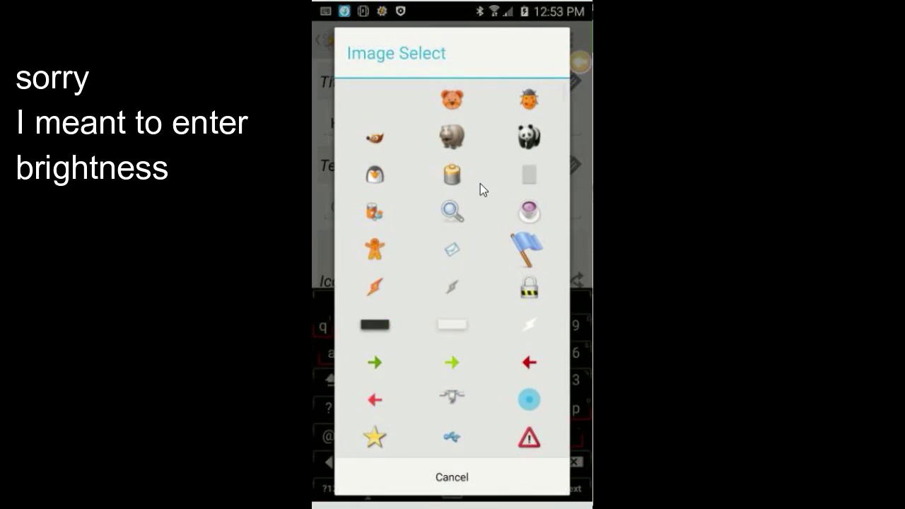
left_click(529, 138)
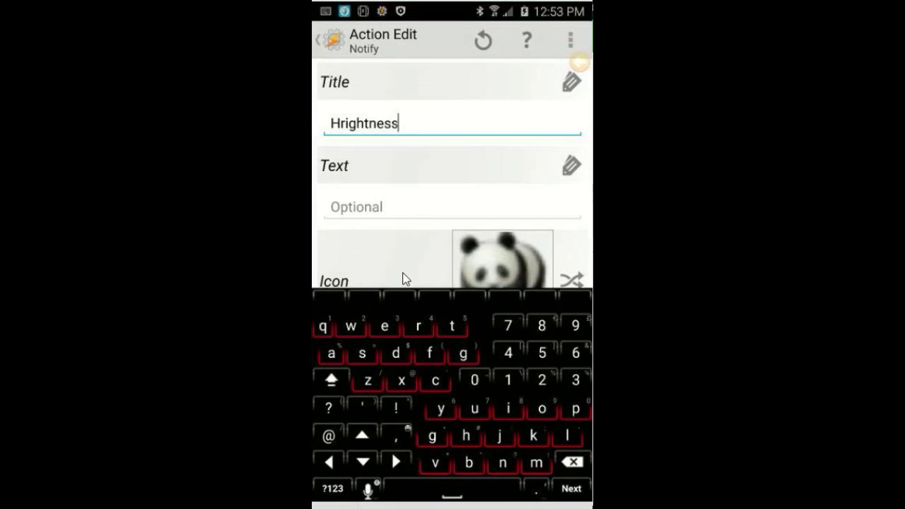
key("Escape")
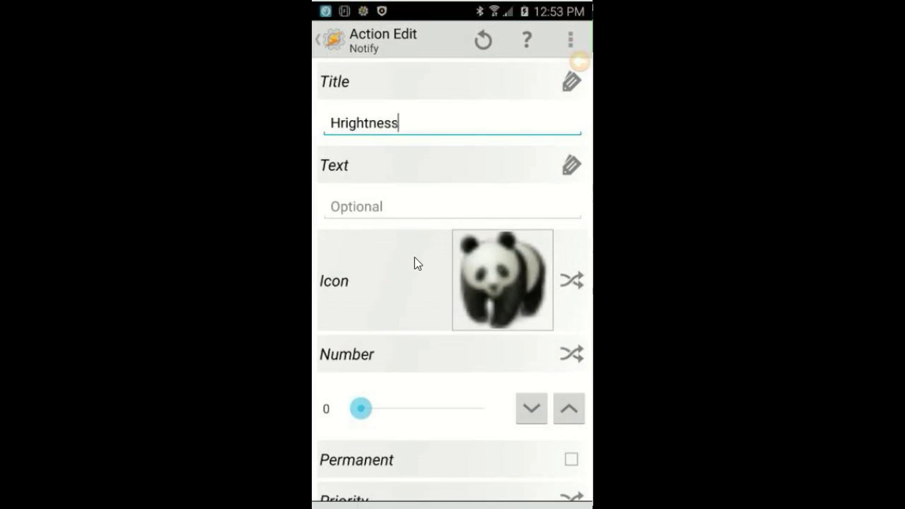
Make the Button Notify task's notification permanent.
scroll(415, 269, "down", 1)
scroll(414, 275, "down", 2)
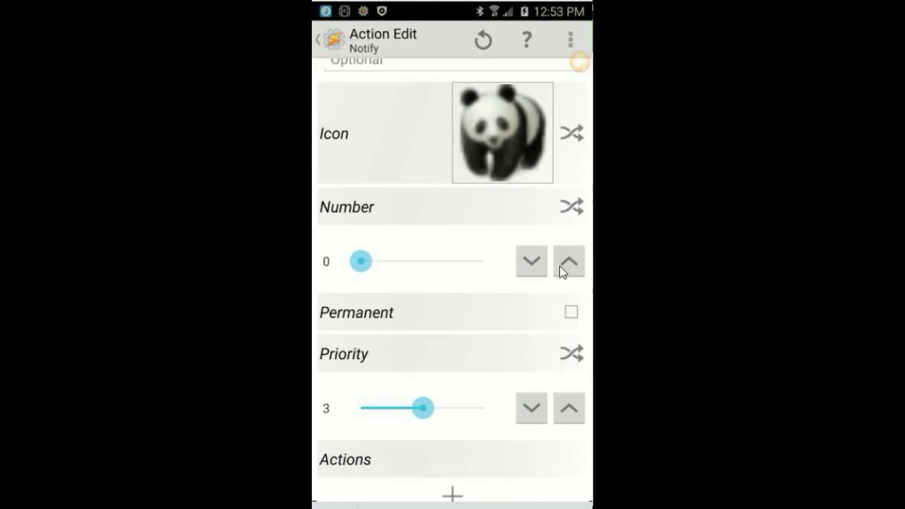
left_click(567, 316)
Add an action entry to the notification and assign it the Display Brightness action.
scroll(460, 354, "down", 2)
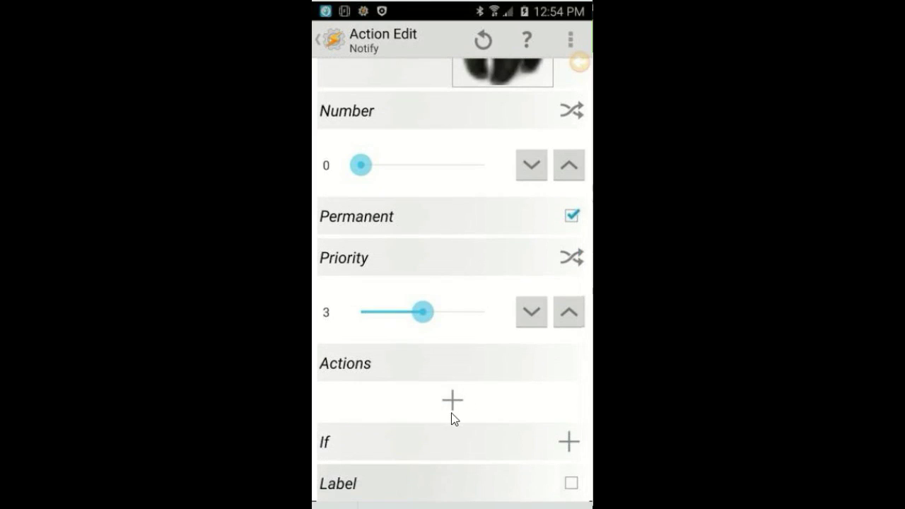
left_click(452, 411)
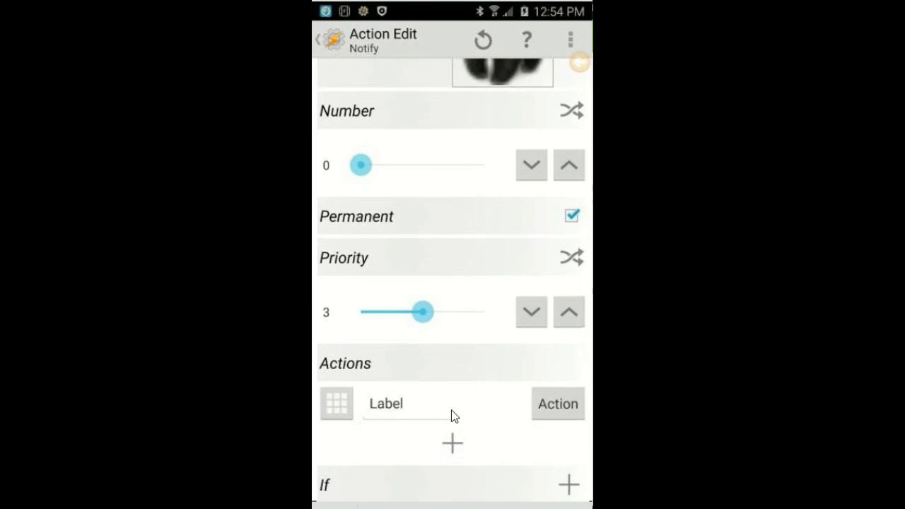
left_click(558, 411)
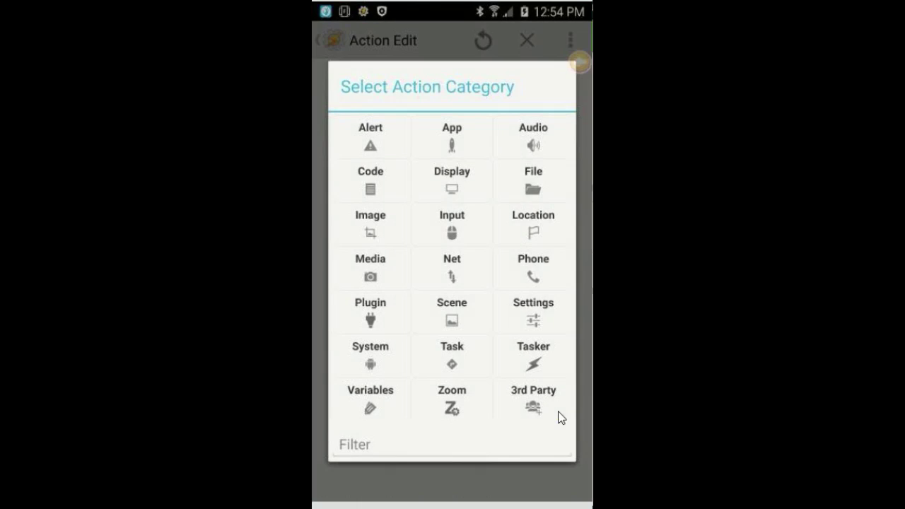
left_click(453, 183)
left_click(372, 219)
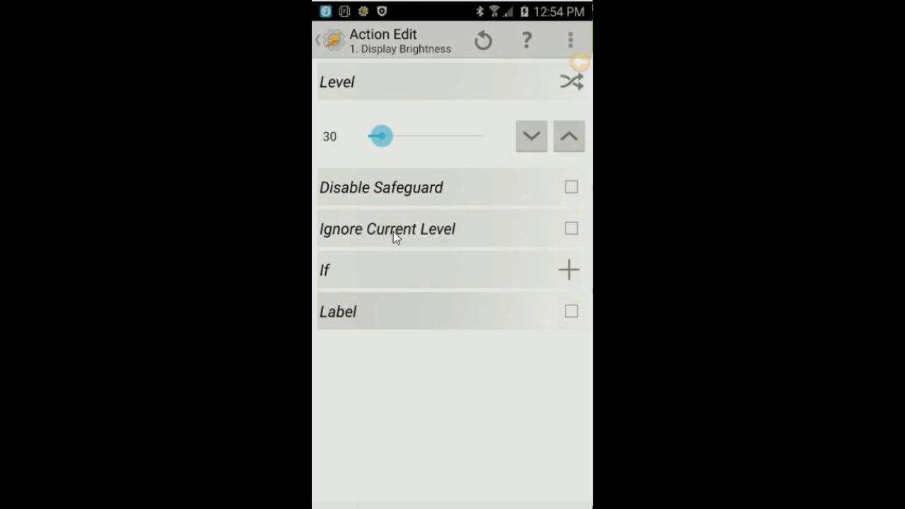
Set the Display Brightness action's level to 60.
left_click(399, 138)
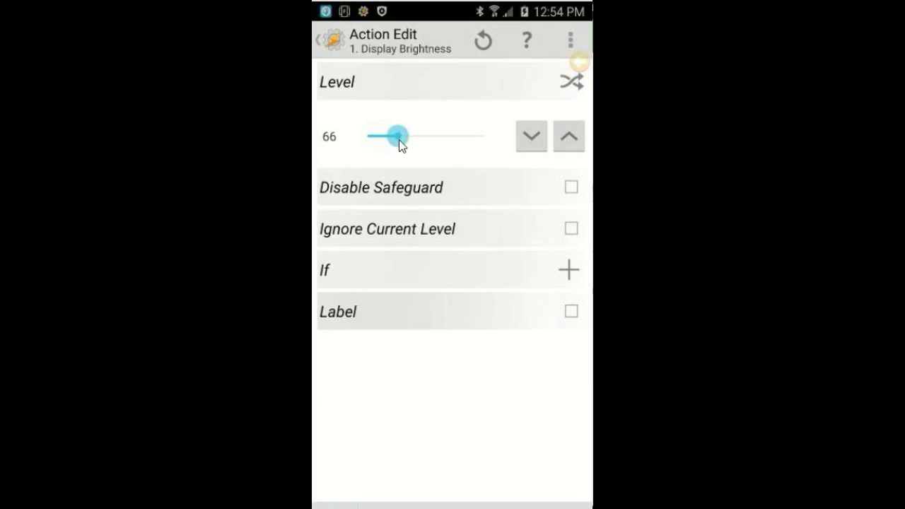
left_click_drag(396, 141, 389, 142)
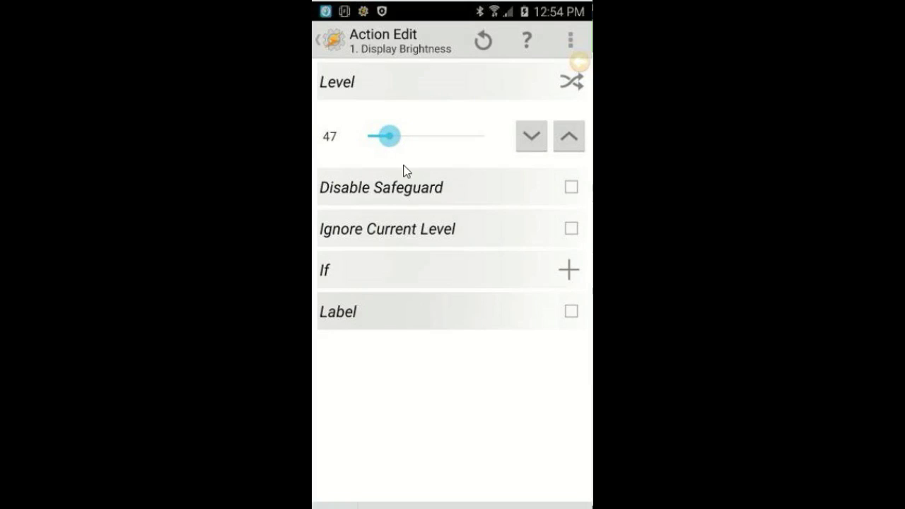
left_click(572, 135)
left_click(572, 135)
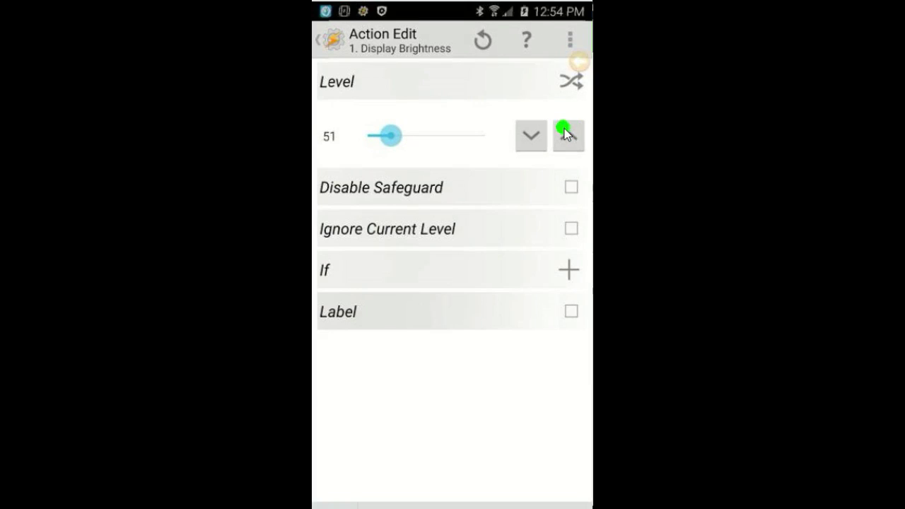
left_click(571, 134)
left_click(570, 133)
left_click(570, 133)
left_click(570, 133)
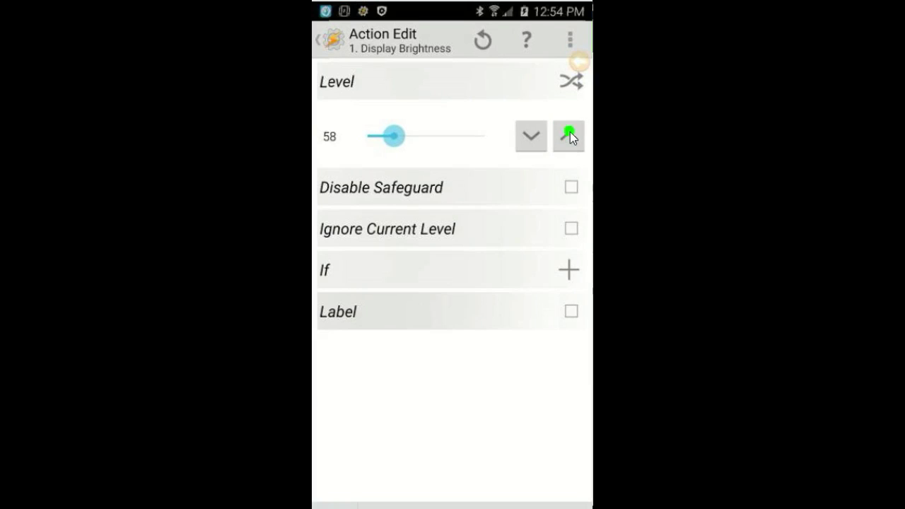
left_click(570, 133)
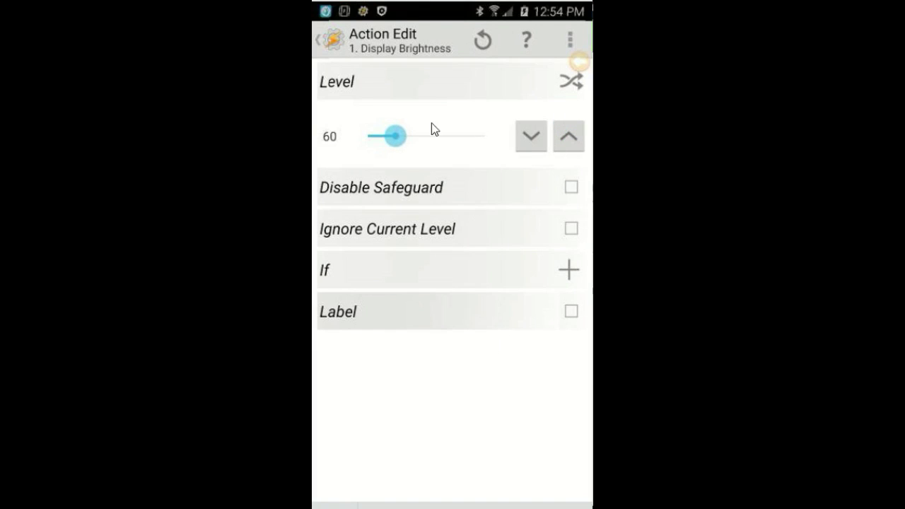
Label the notification's first Display Brightness action 60%.
left_click(326, 41)
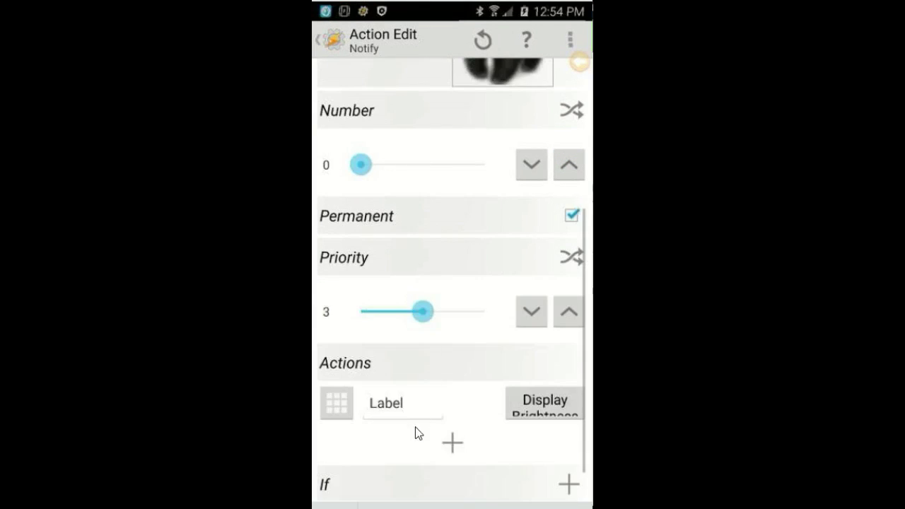
left_click(391, 405)
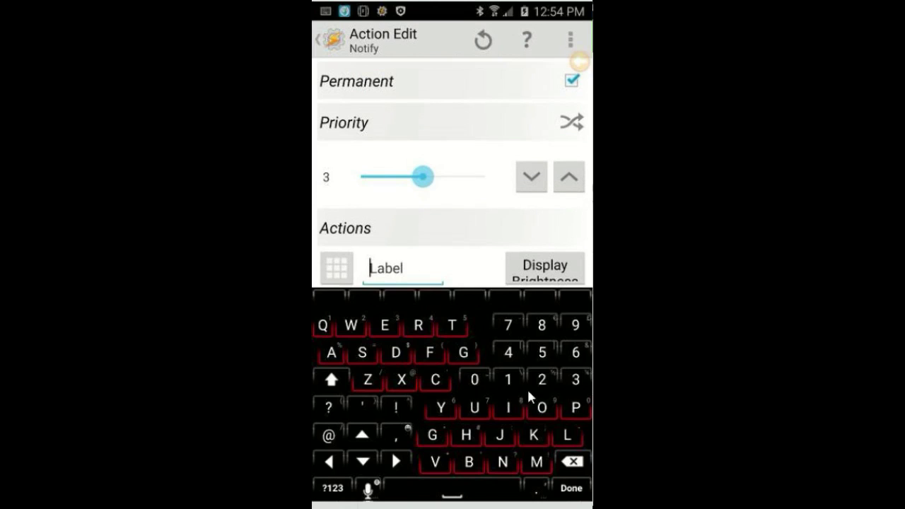
left_click(573, 359)
left_click(474, 379)
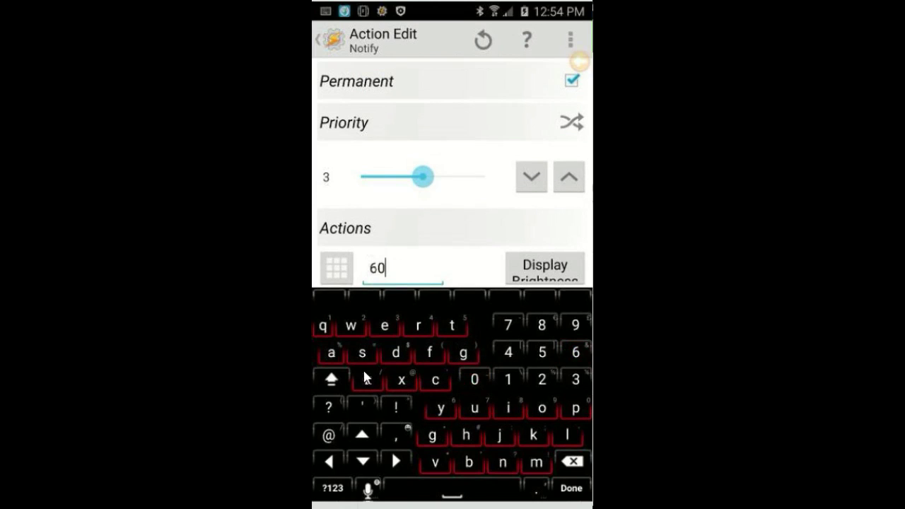
left_click_drag(335, 355, 334, 352)
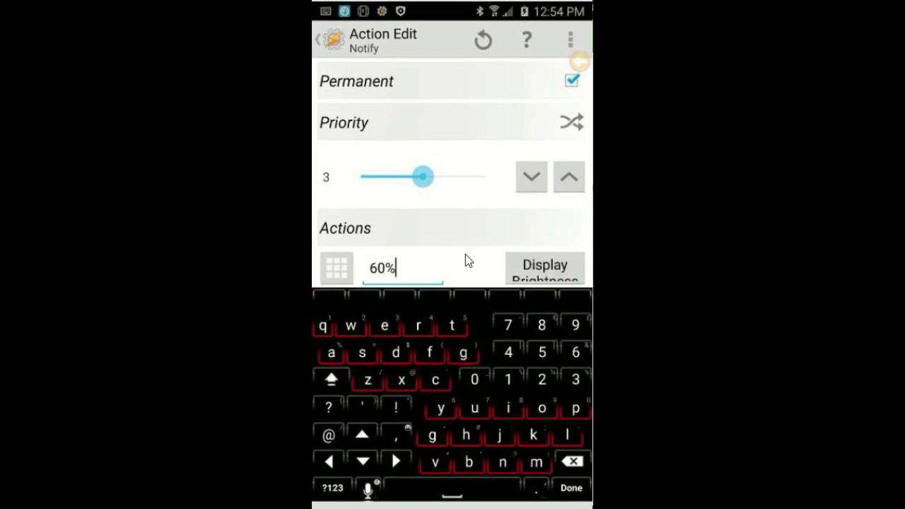
key("Escape")
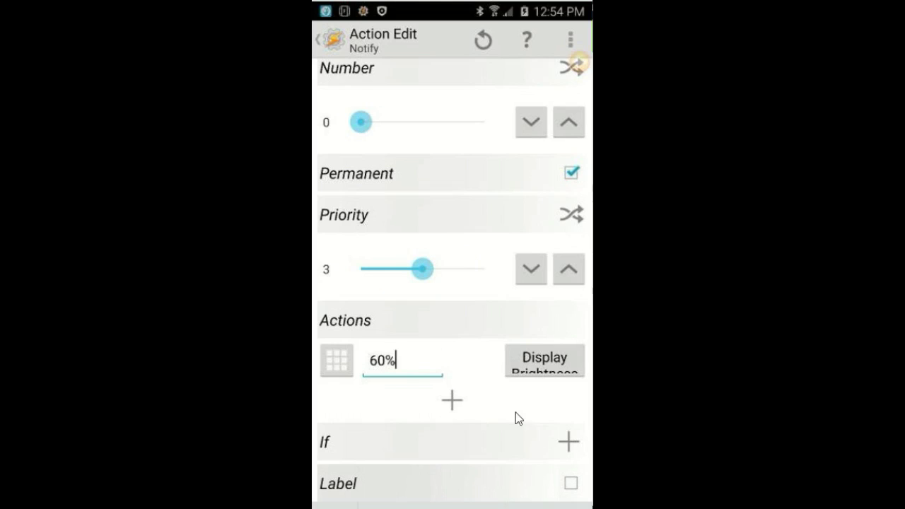
Add a second action entry to the notification that uses Display Brightness with its level set to 125.
left_click(448, 415)
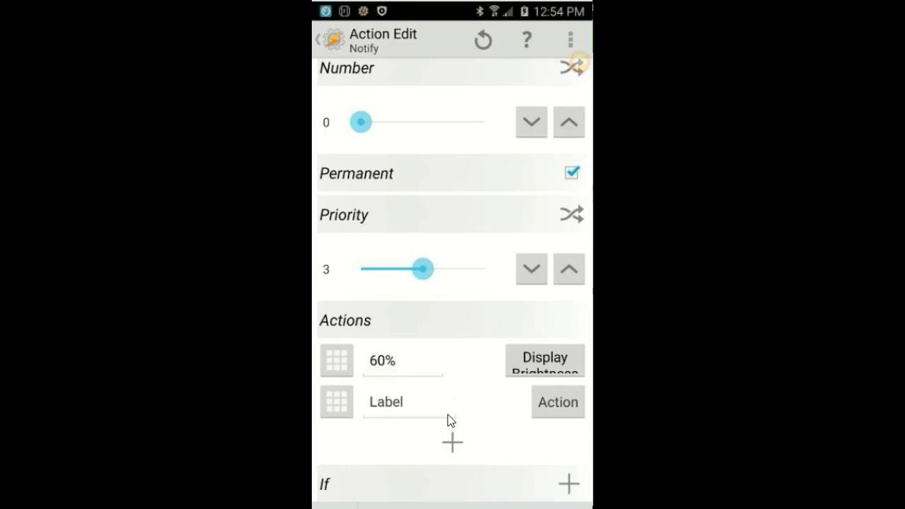
left_click(565, 413)
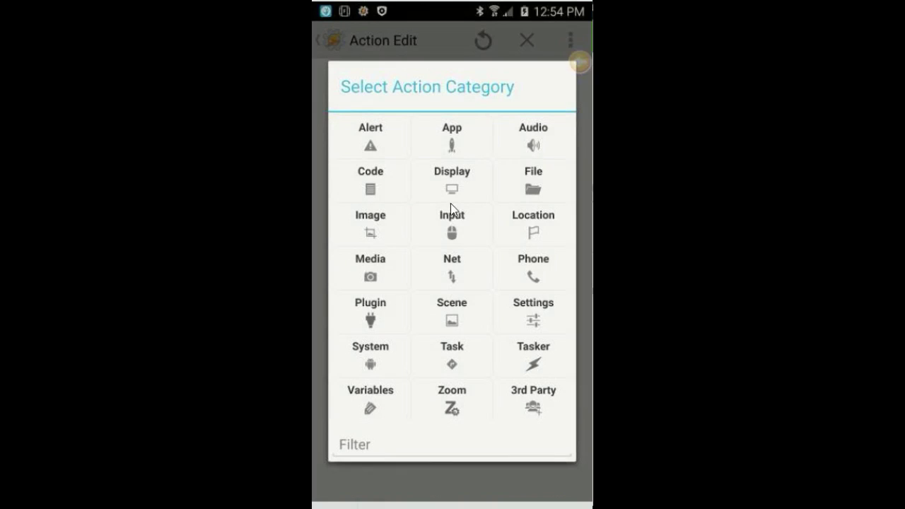
left_click(426, 185)
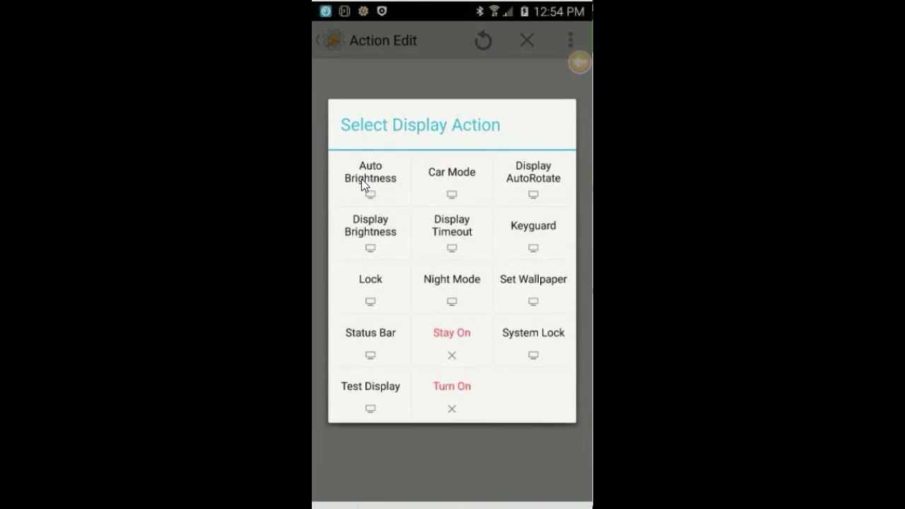
left_click(382, 221)
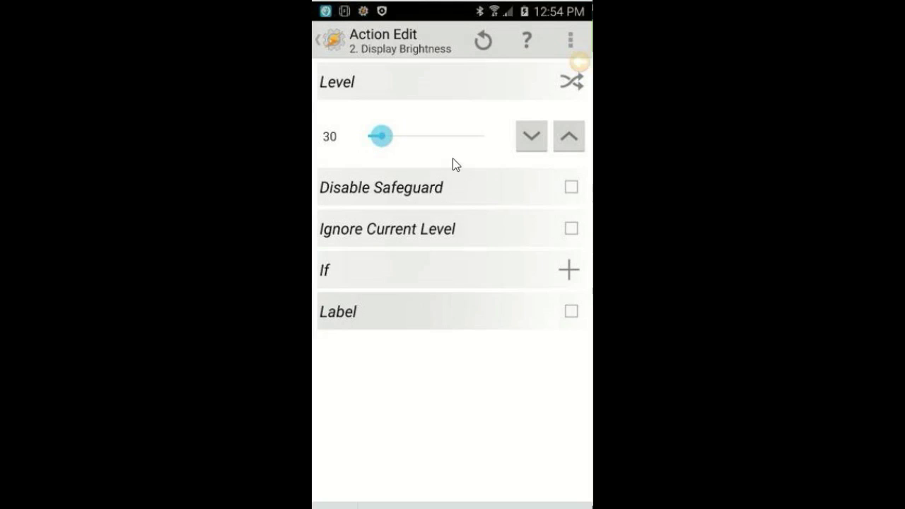
left_click(425, 136)
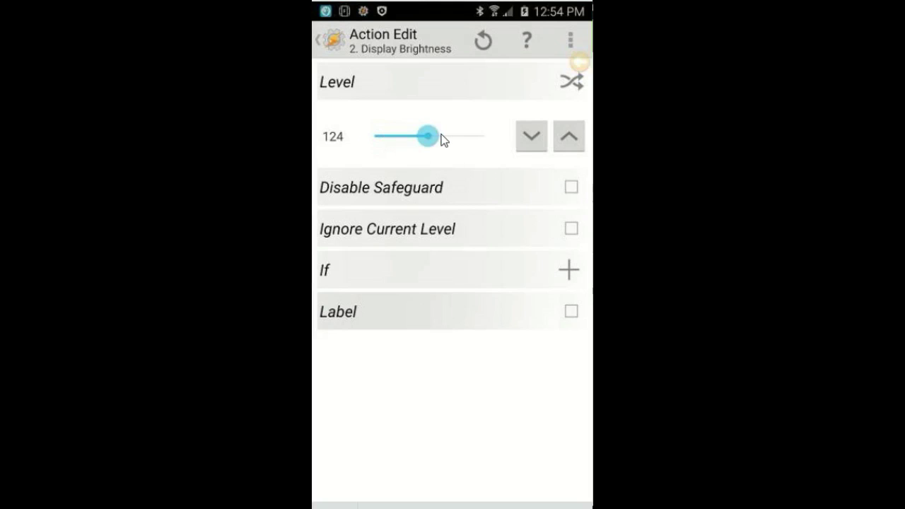
left_click(565, 140)
left_click(326, 41)
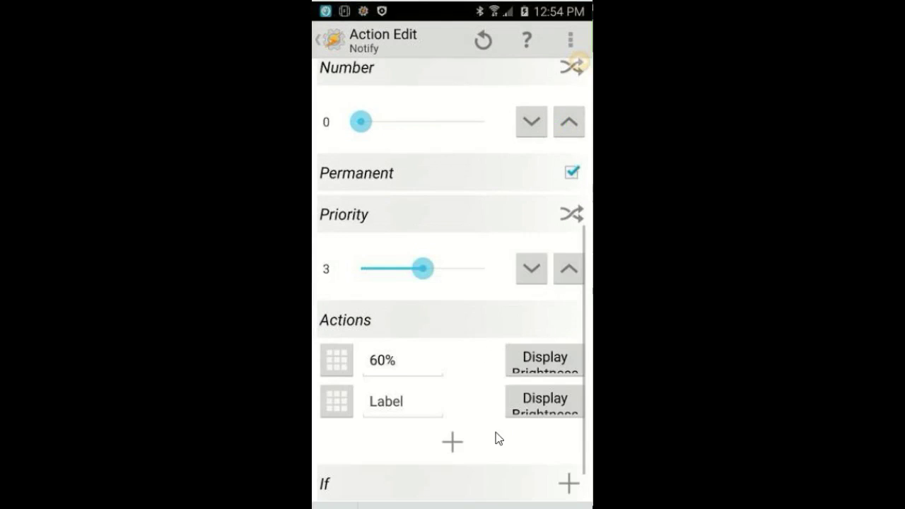
Label the notification's second Display Brightness action 125%.
left_click(396, 398)
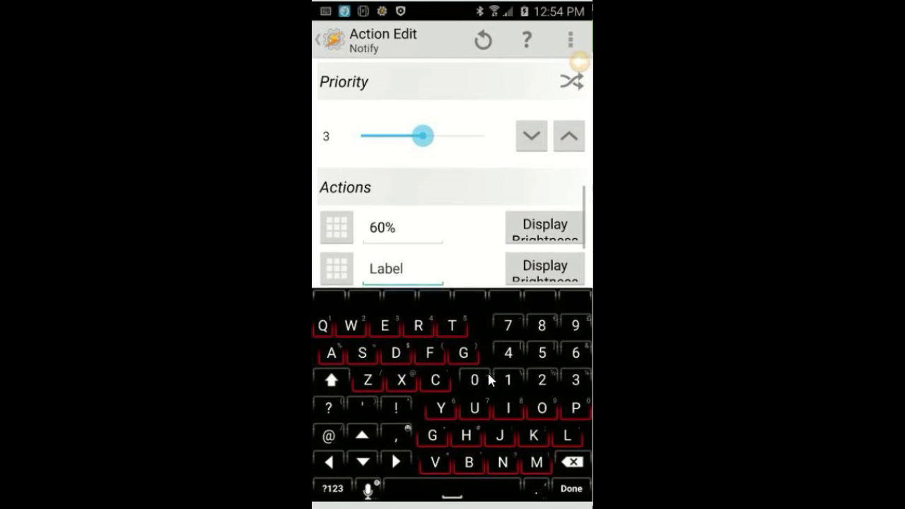
left_click(508, 380)
left_click(542, 380)
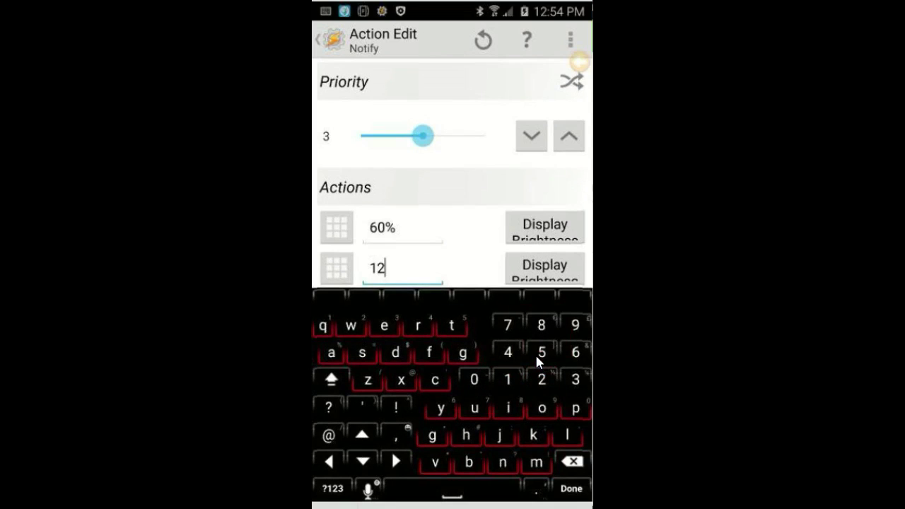
left_click(541, 352)
left_click(335, 354)
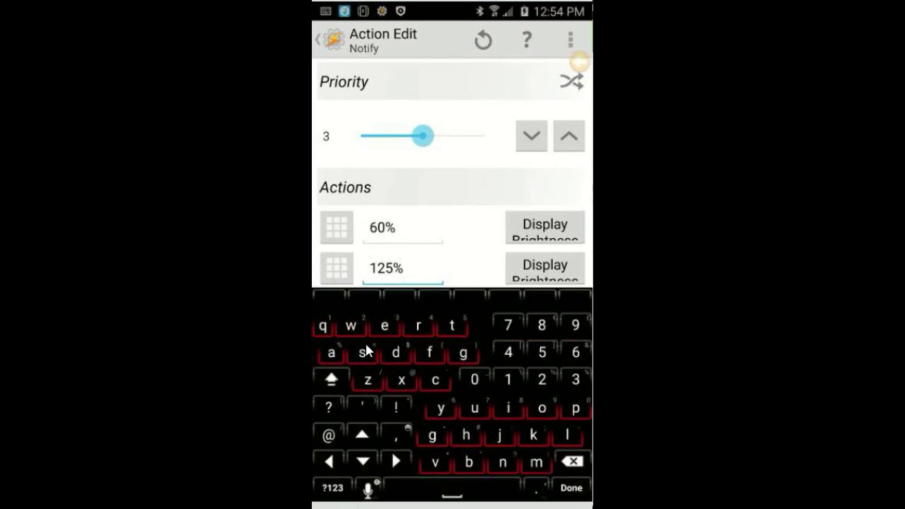
key("Escape")
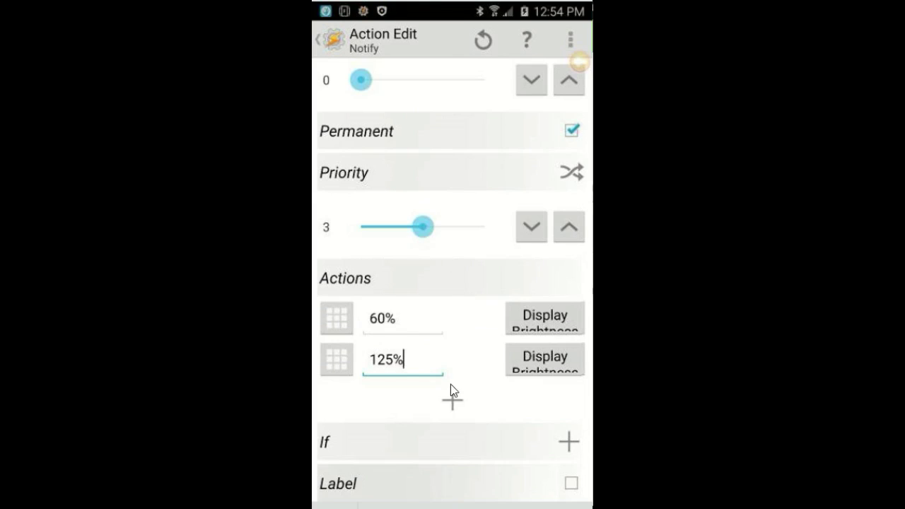
Add a third action entry to the notification and assign it the Display Brightness action.
left_click(453, 402)
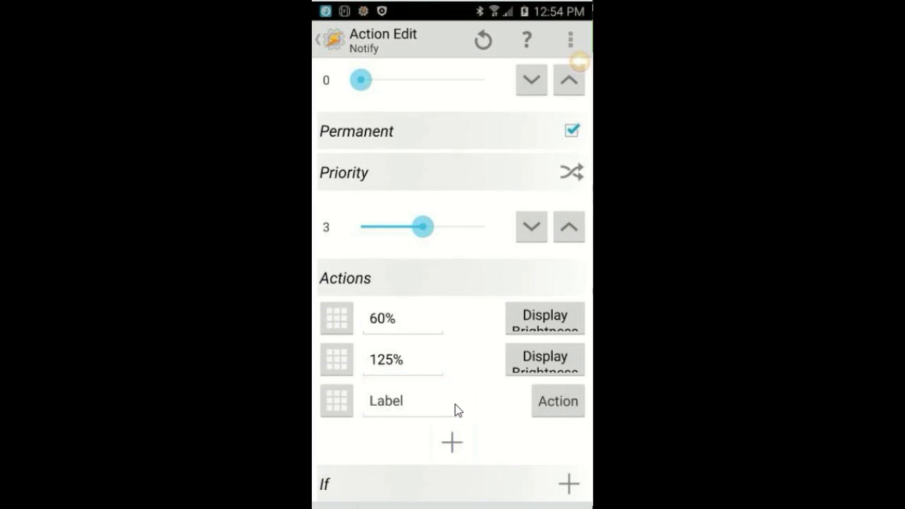
left_click(555, 410)
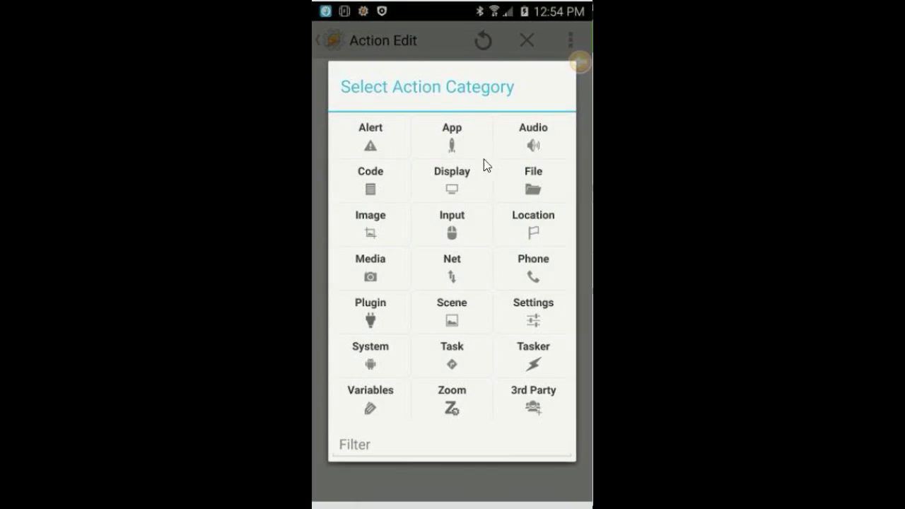
left_click(452, 212)
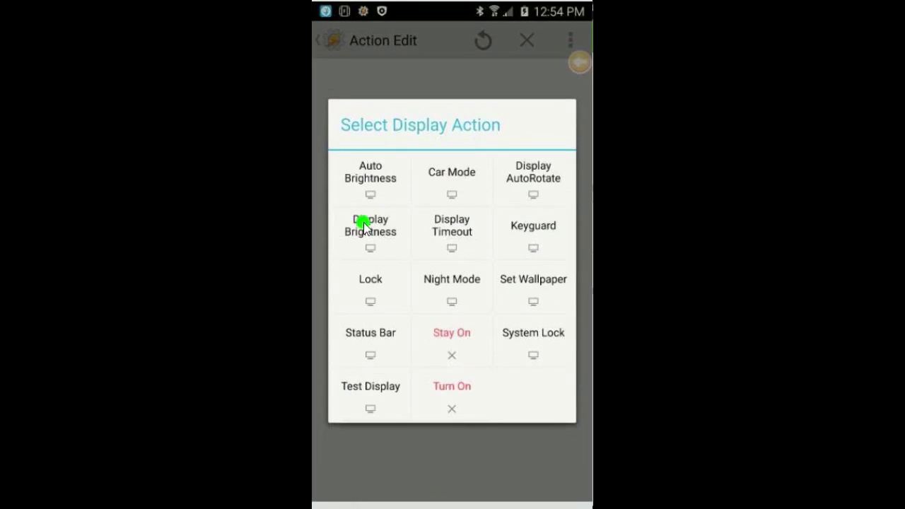
left_click(370, 225)
Set the third Display Brightness action's level to 215.
left_click(462, 133)
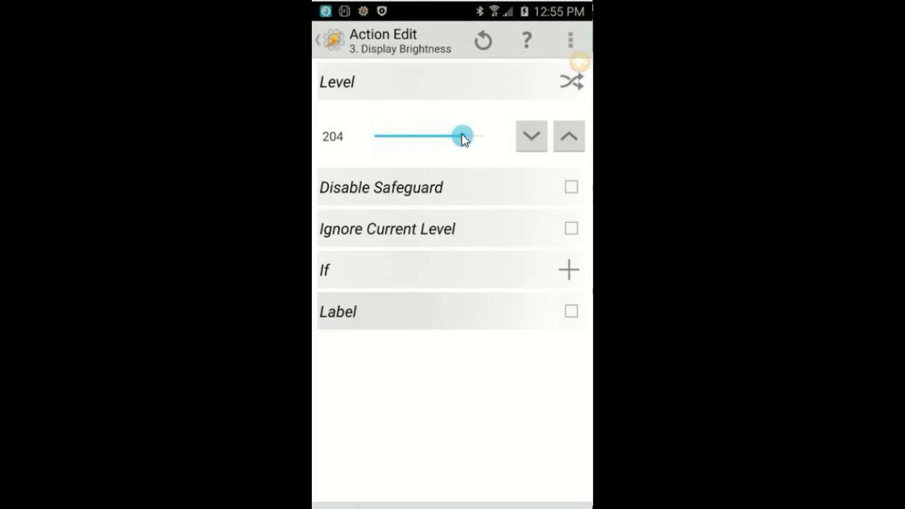
left_click(563, 140)
left_click(565, 139)
left_click(566, 139)
left_click(567, 137)
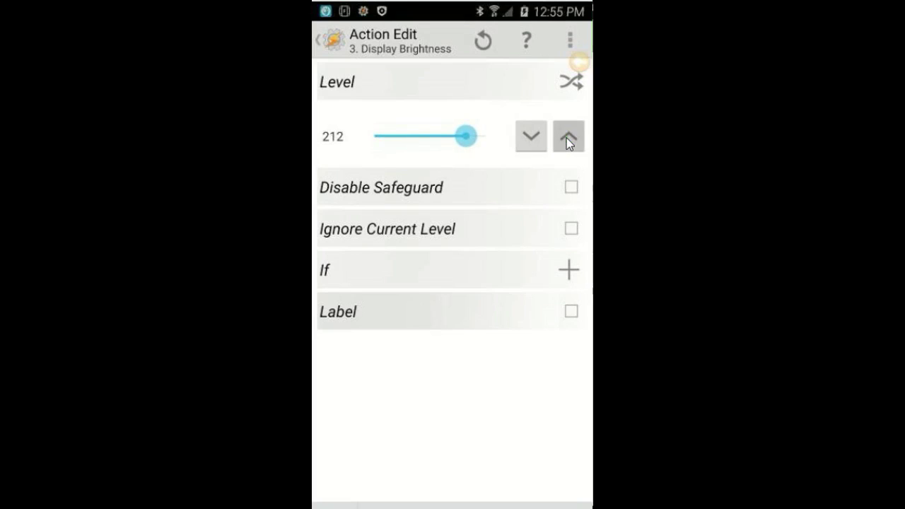
left_click(566, 138)
left_click(567, 138)
left_click(566, 138)
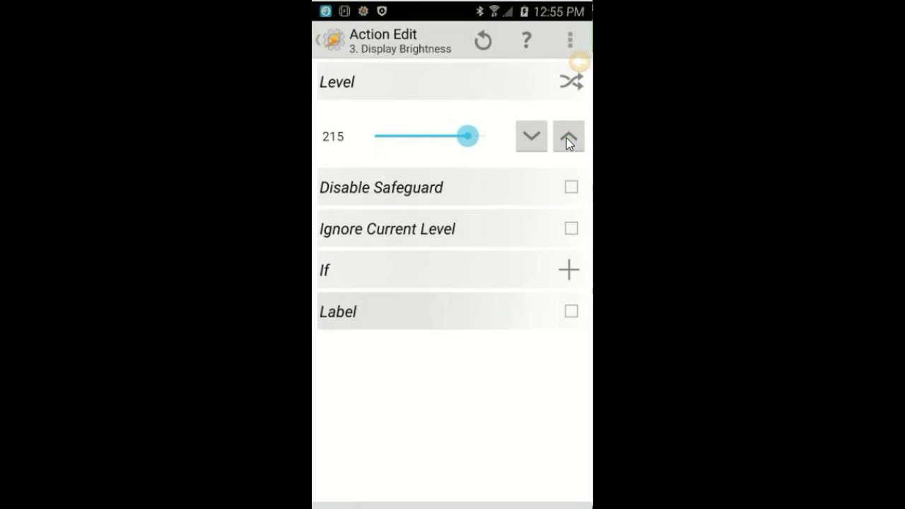
left_click(323, 38)
Label the third notification action 215% and return to the Button Notify task's action list.
left_click(388, 401)
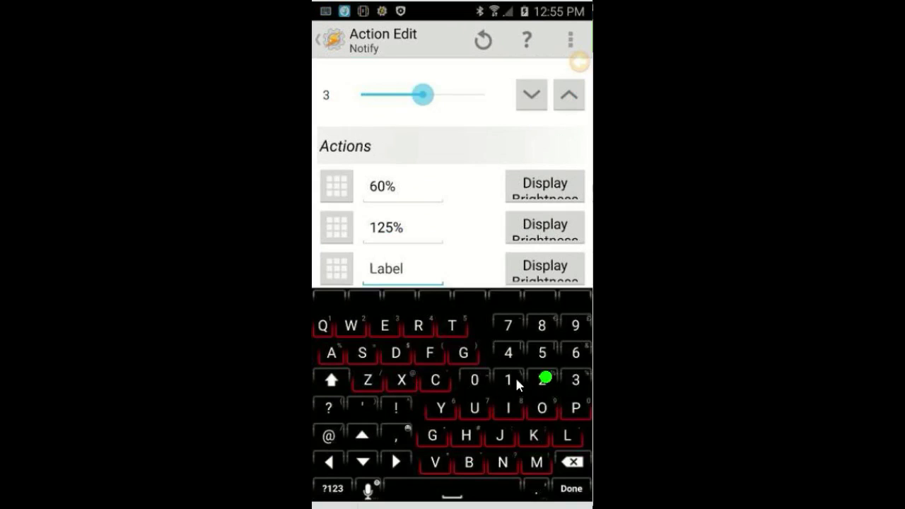
type("215%")
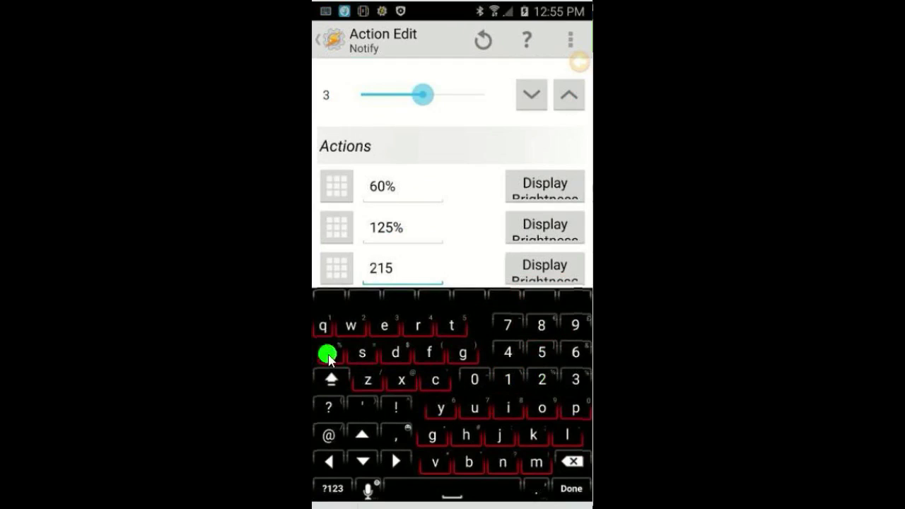
left_click(331, 39)
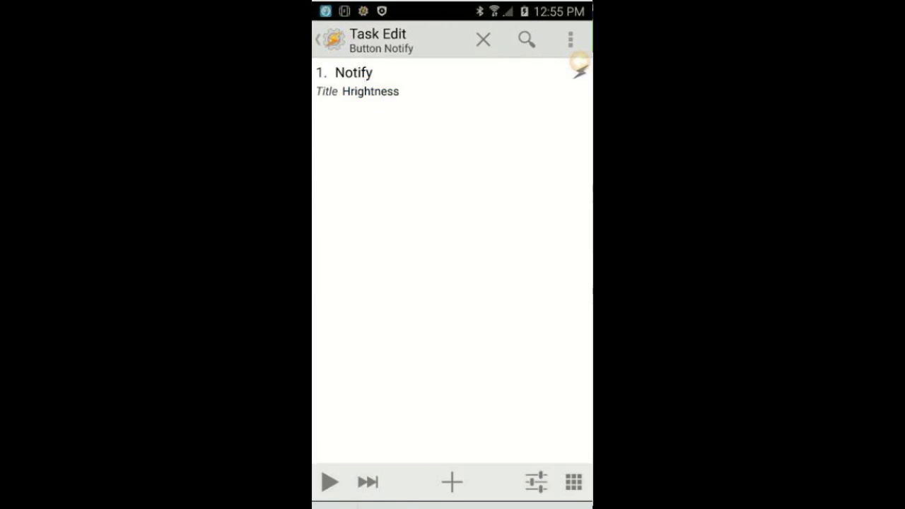
Run the Button Notify task and test the 60%, 125% and 215% brightness actions in its notification.
left_click(329, 482)
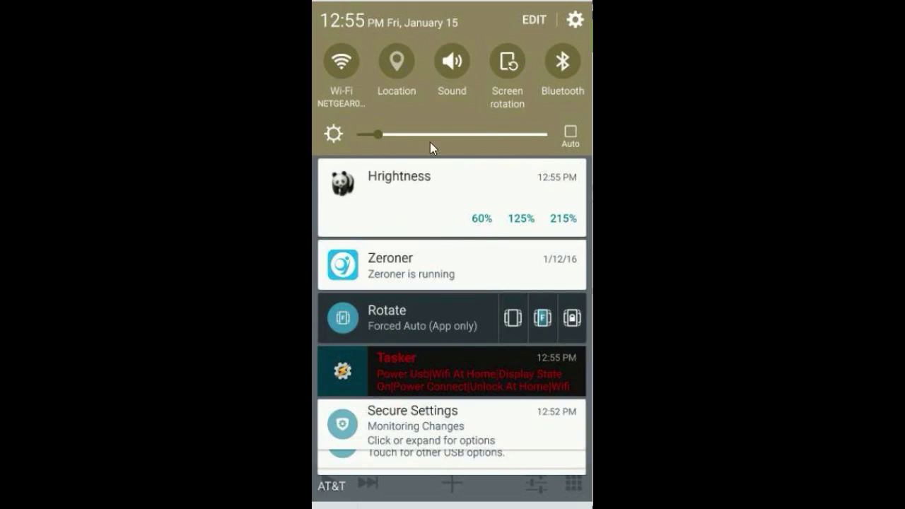
left_click(484, 214)
left_click(529, 224)
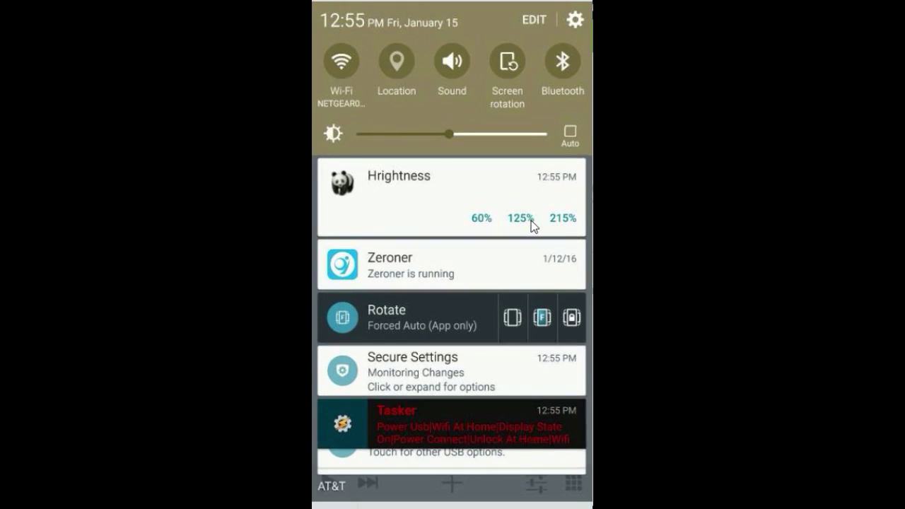
left_click(558, 219)
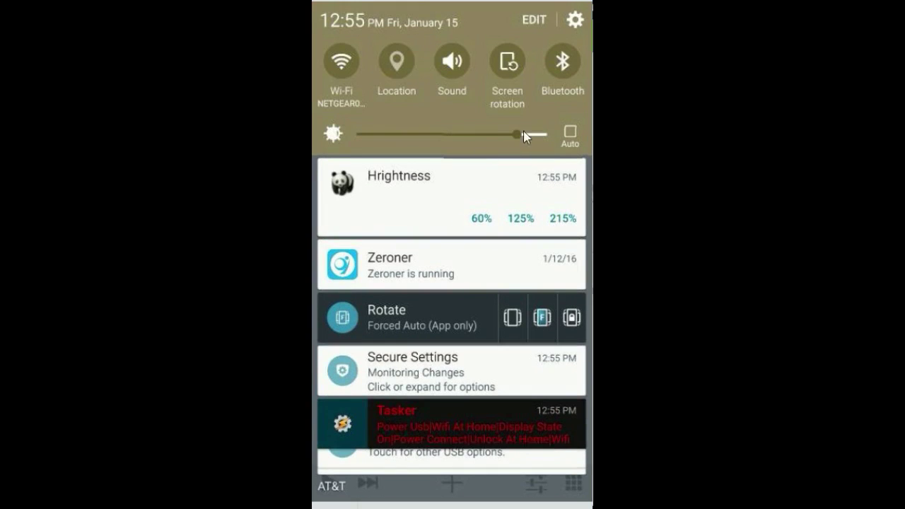
left_click(521, 219)
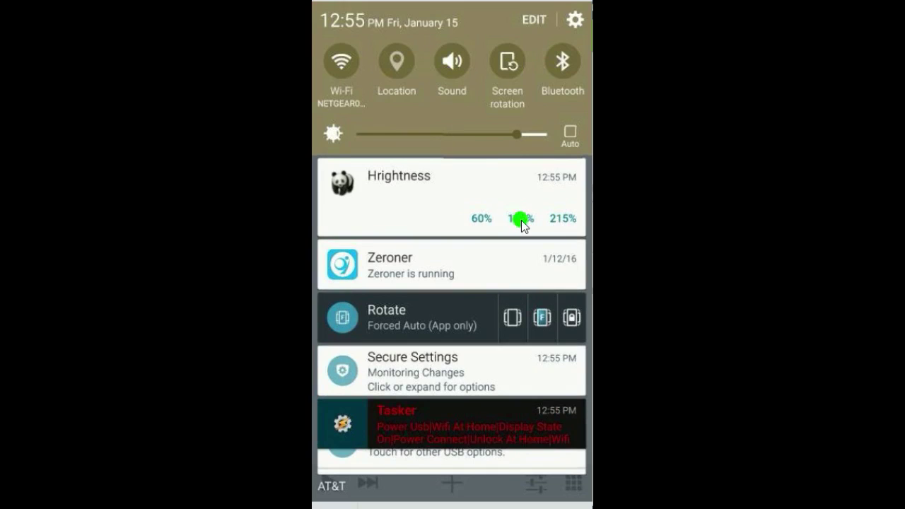
left_click(483, 218)
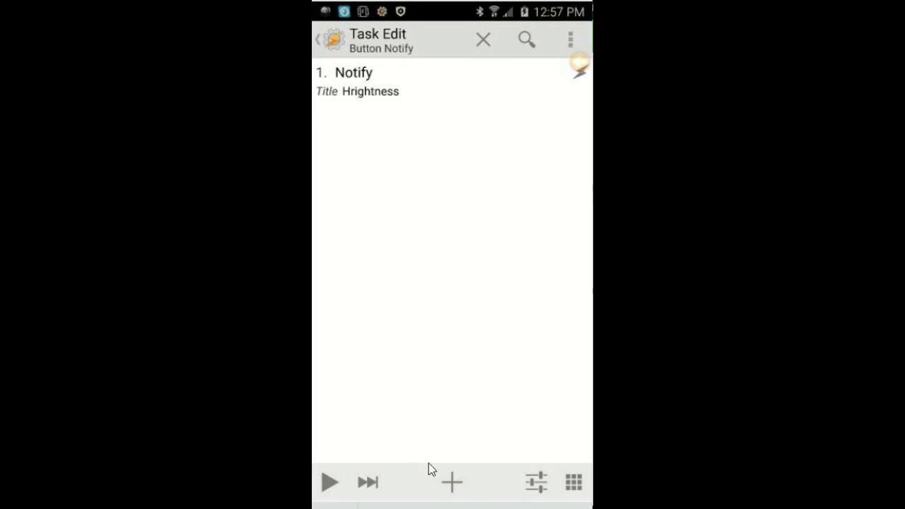
Add a Notify Cancel action with an empty title to Button Notify, run the task, and return to the project's task list.
left_click(452, 482)
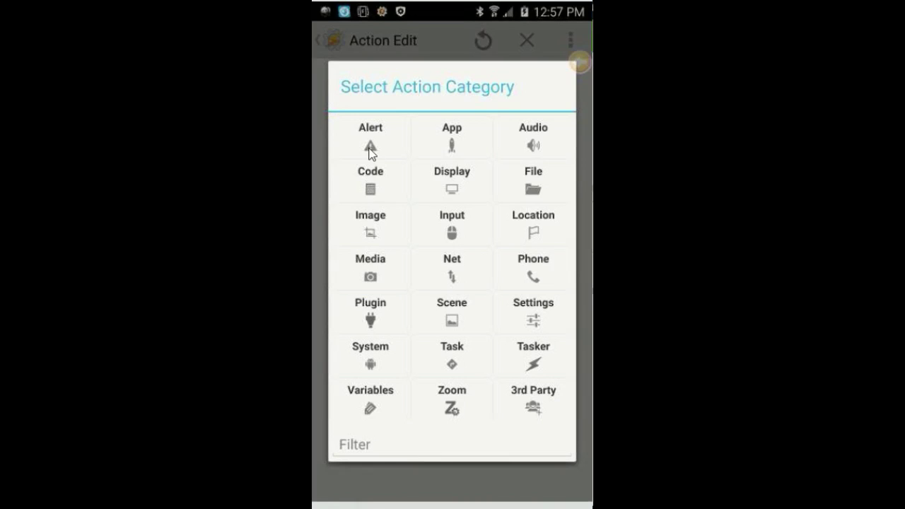
left_click(370, 134)
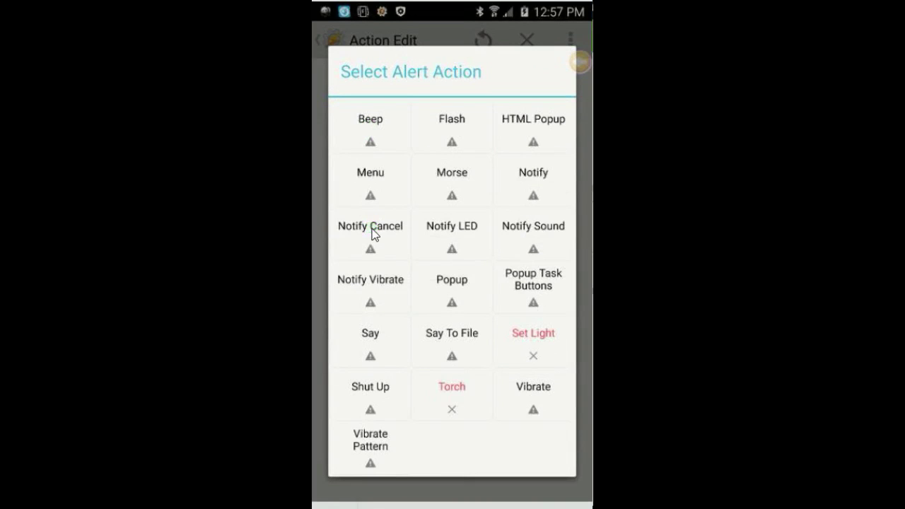
left_click(373, 227)
left_click(327, 40)
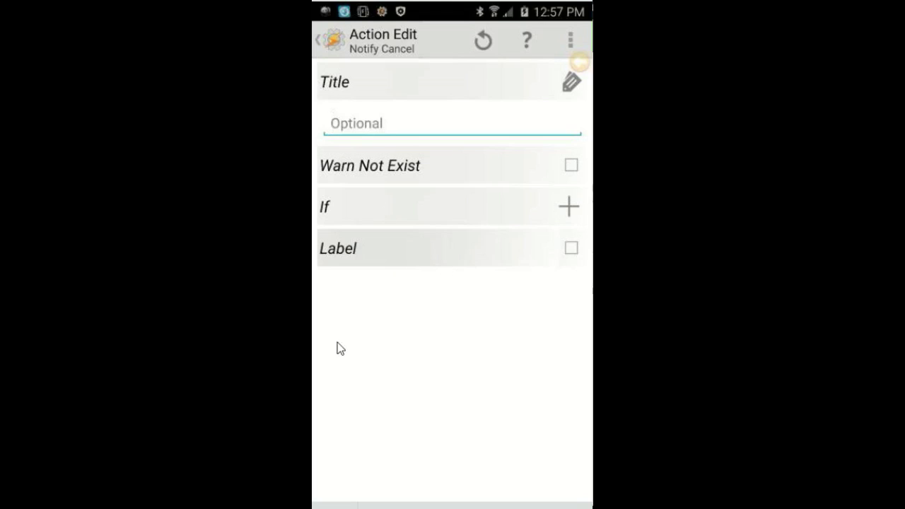
left_click(328, 485)
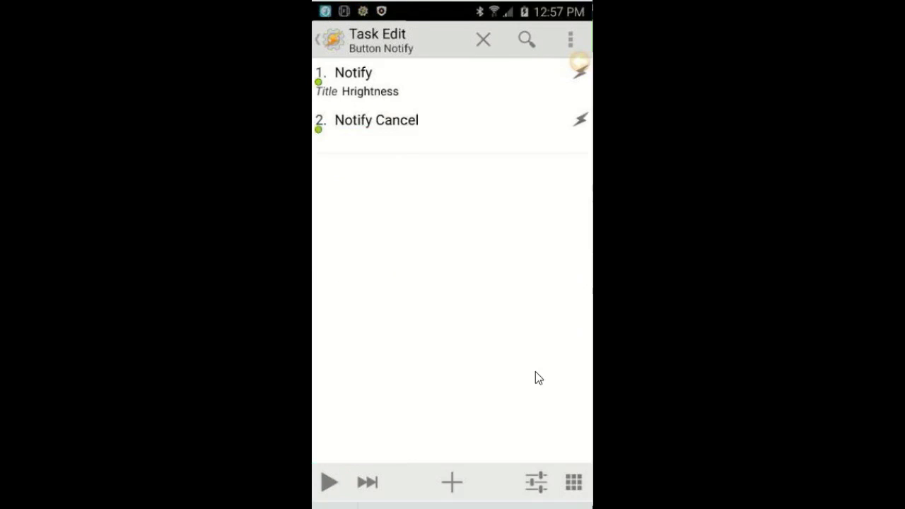
left_click(327, 35)
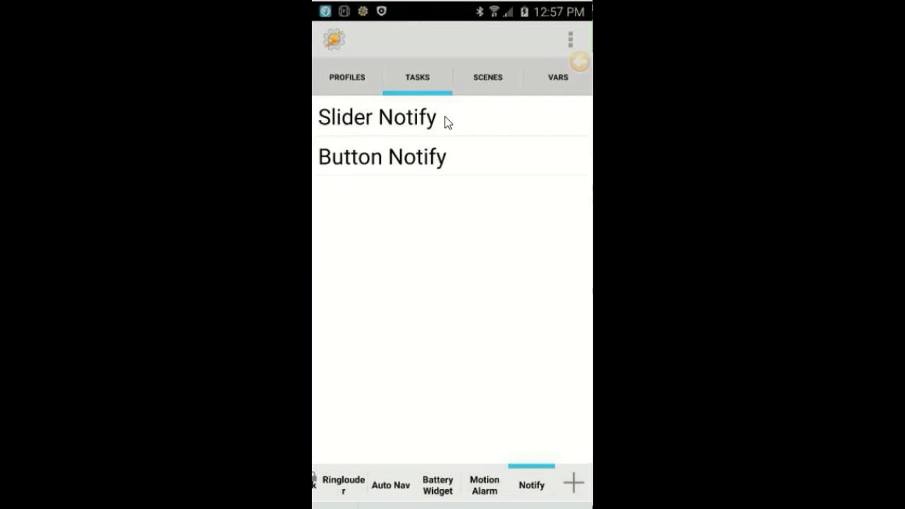
left_click(384, 157)
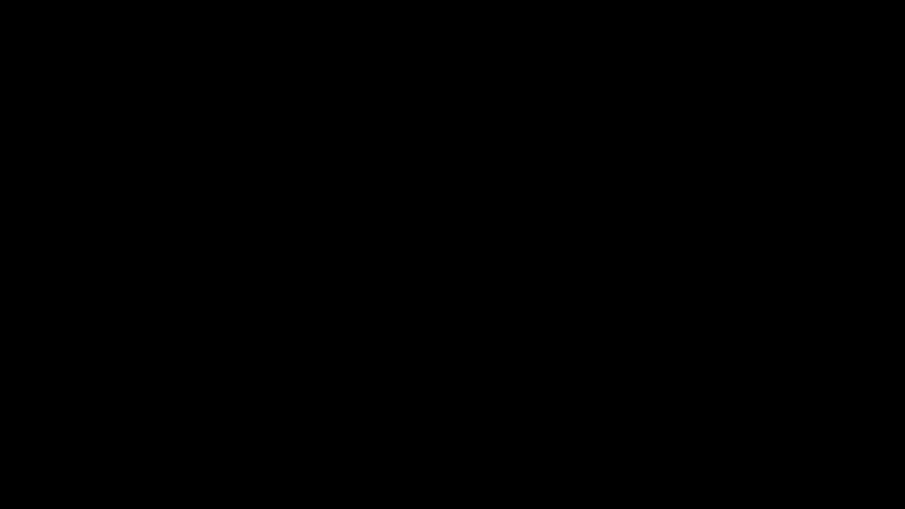